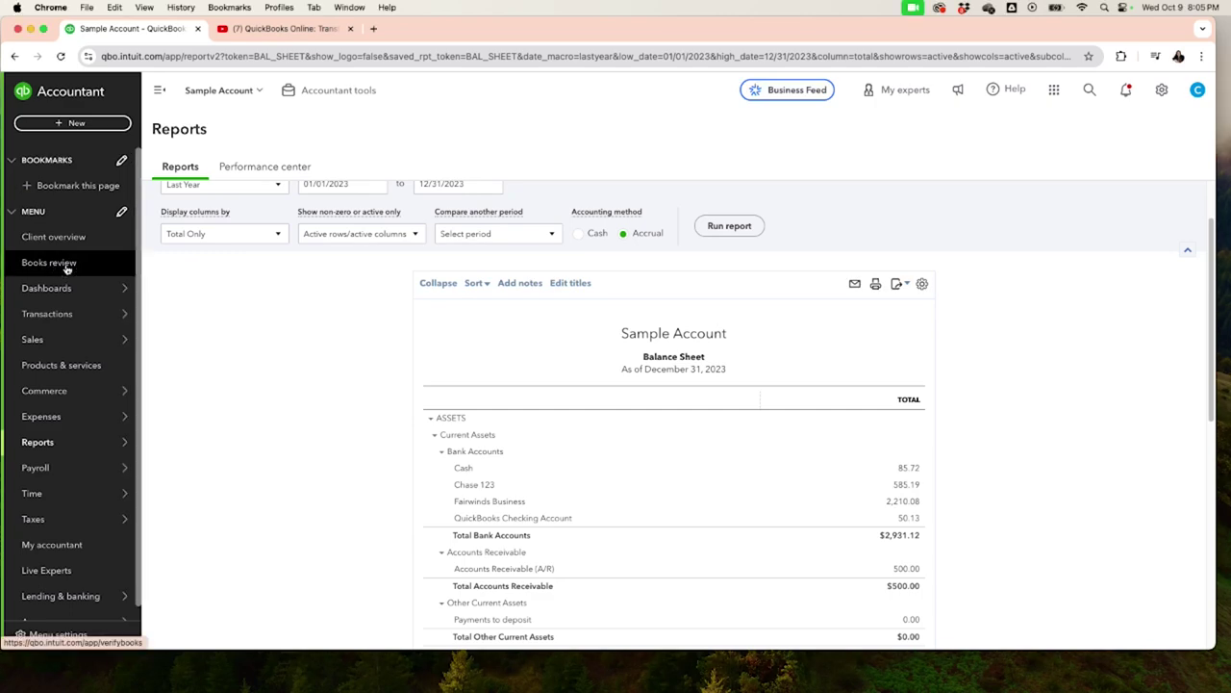
Step: Open the Books review and examine the unresolved uncategorized transactions under Needs attention
left_click(67, 267)
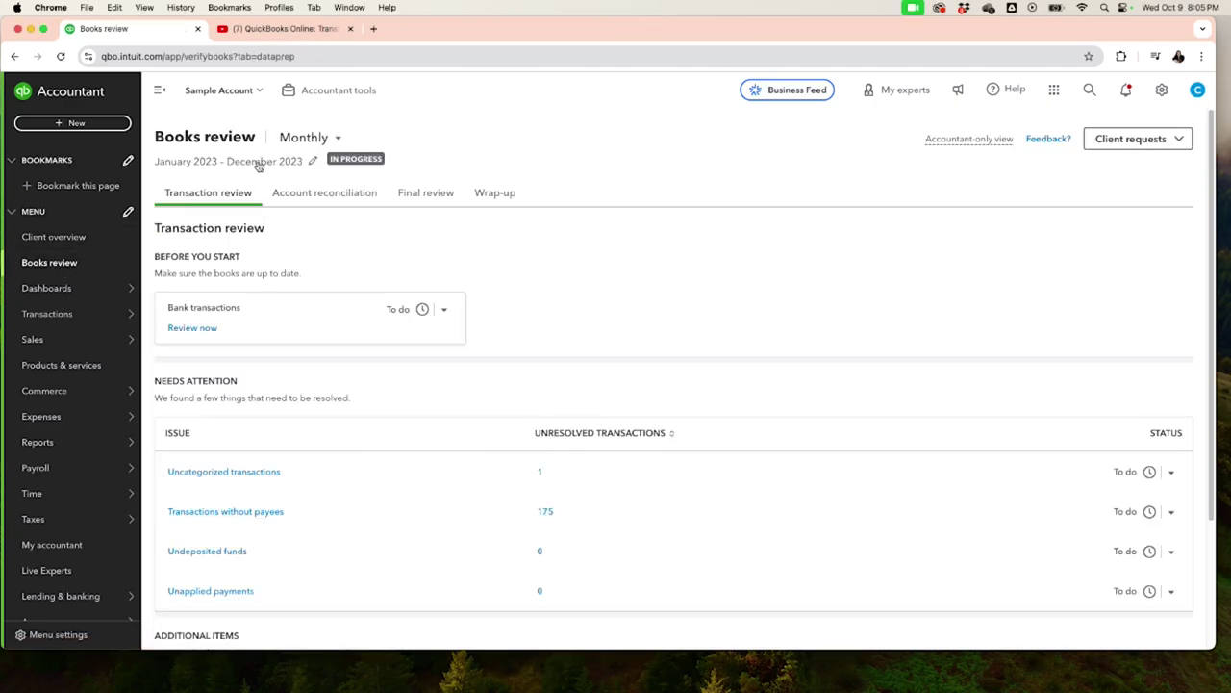
scroll(372, 379, "down", 1)
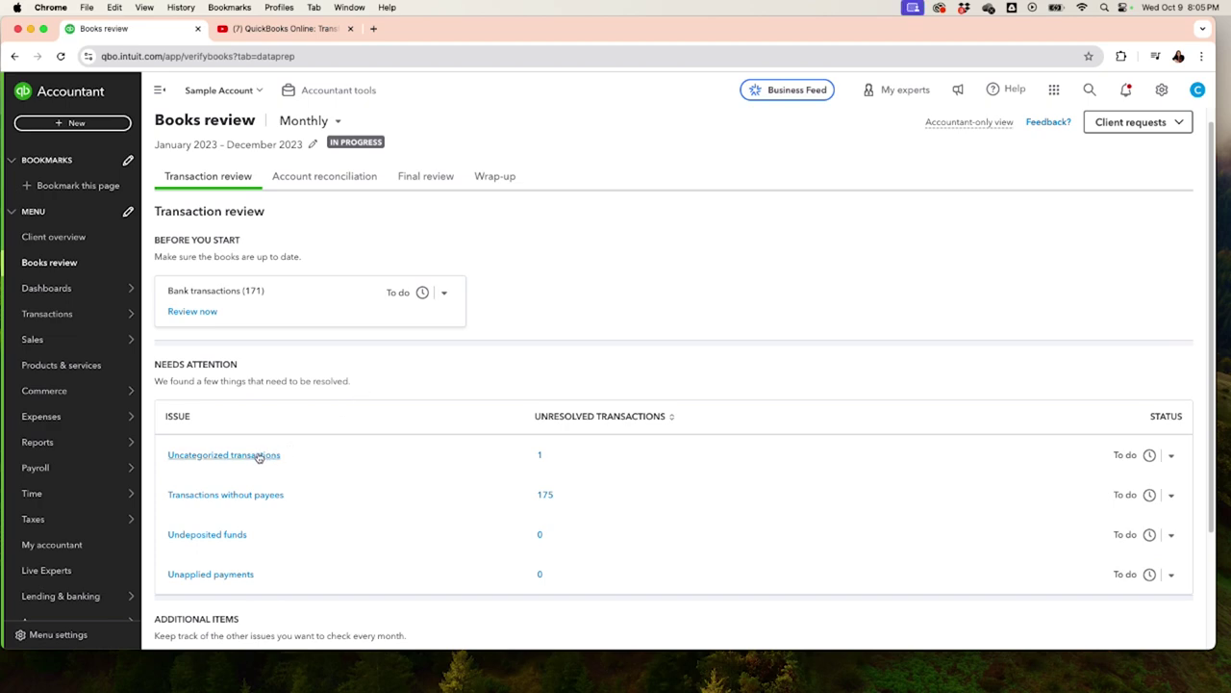
left_click(50, 452)
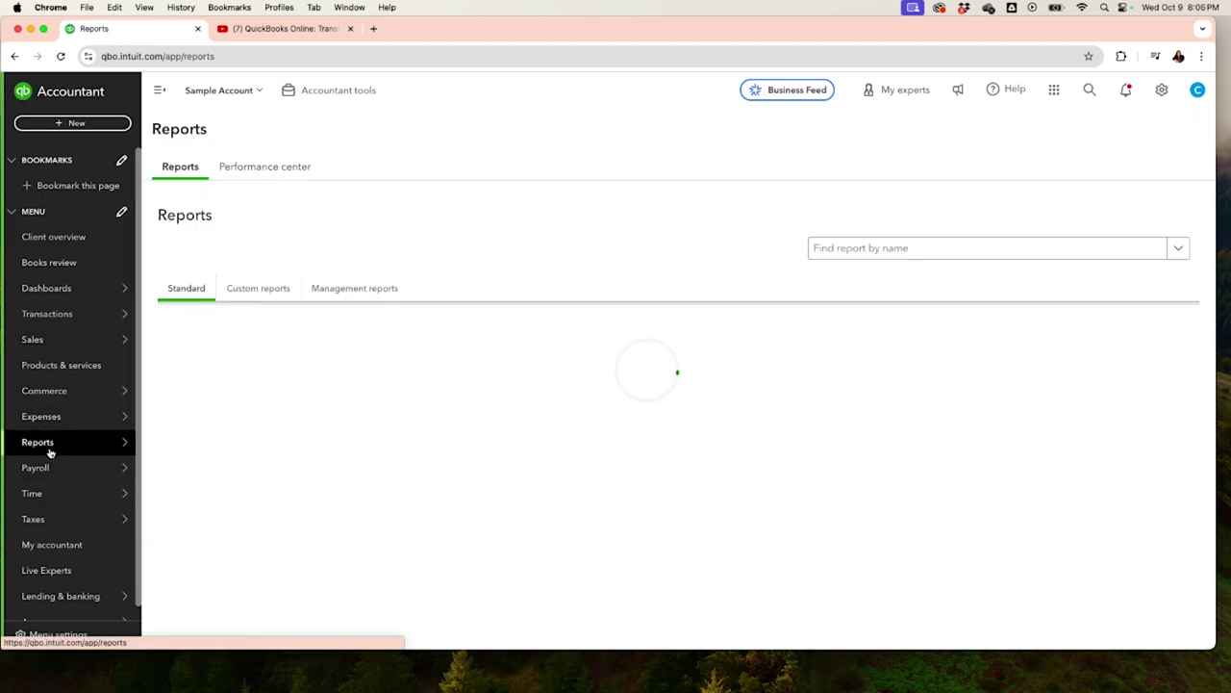
Step: Open the bank transactions awaiting review for the Chase 123 account
mouse_move(94, 317)
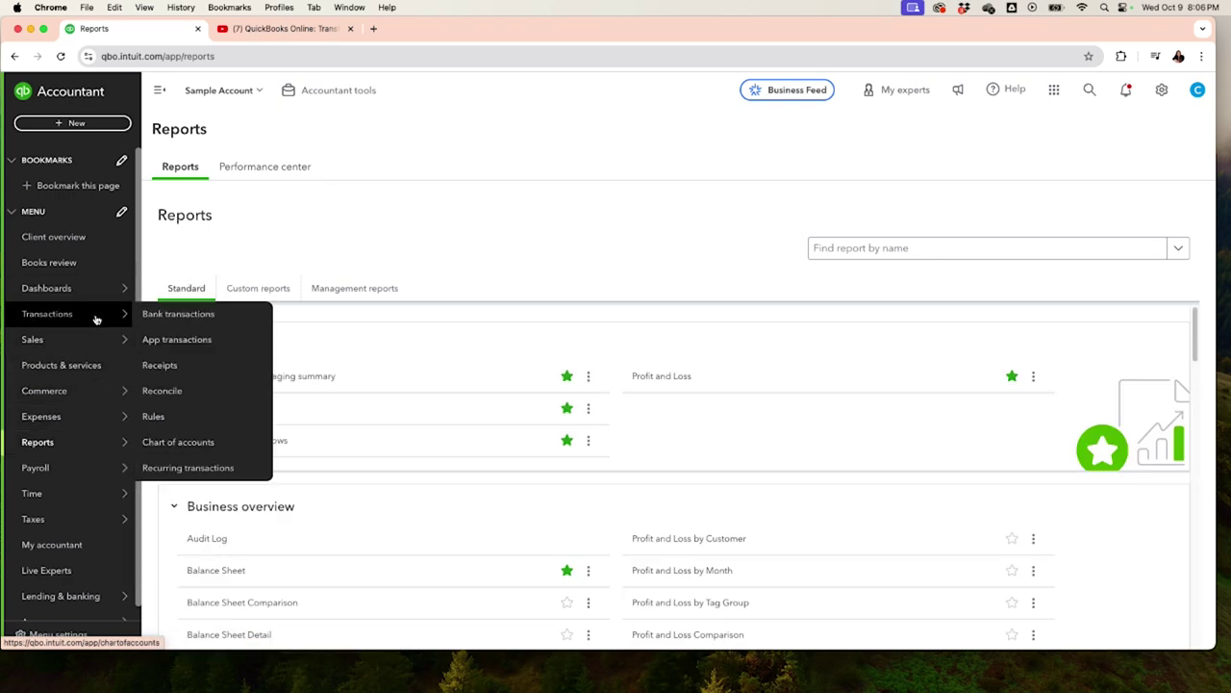
left_click(176, 319)
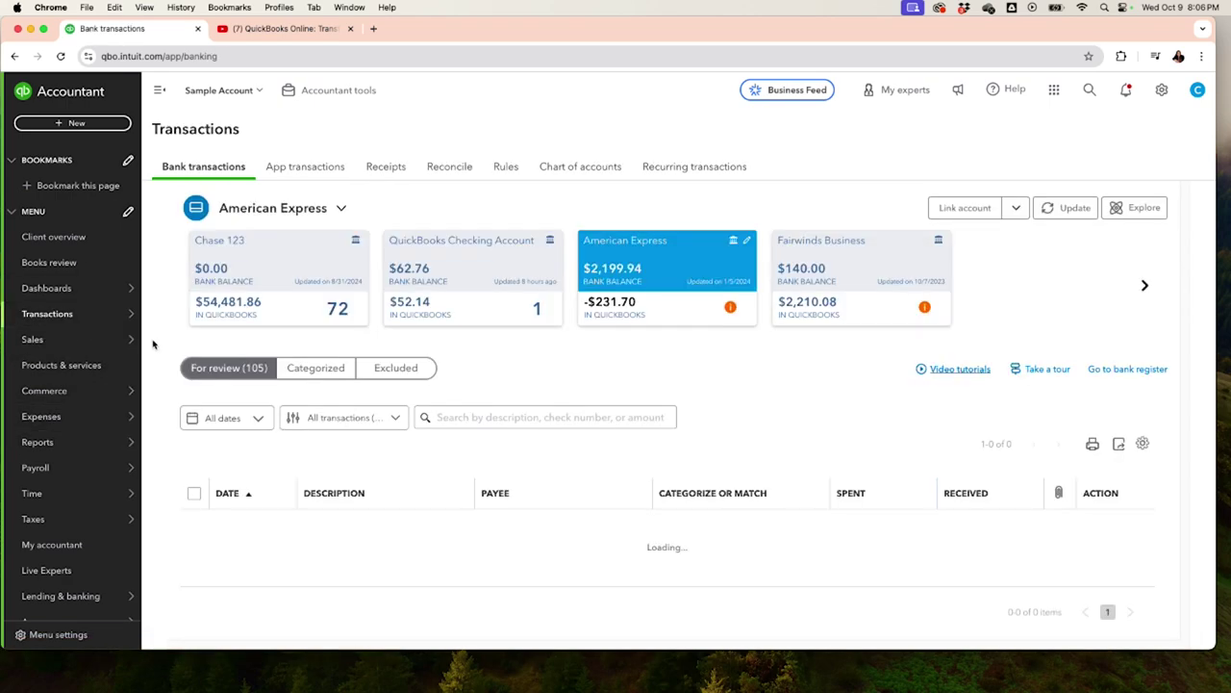
left_click(311, 308)
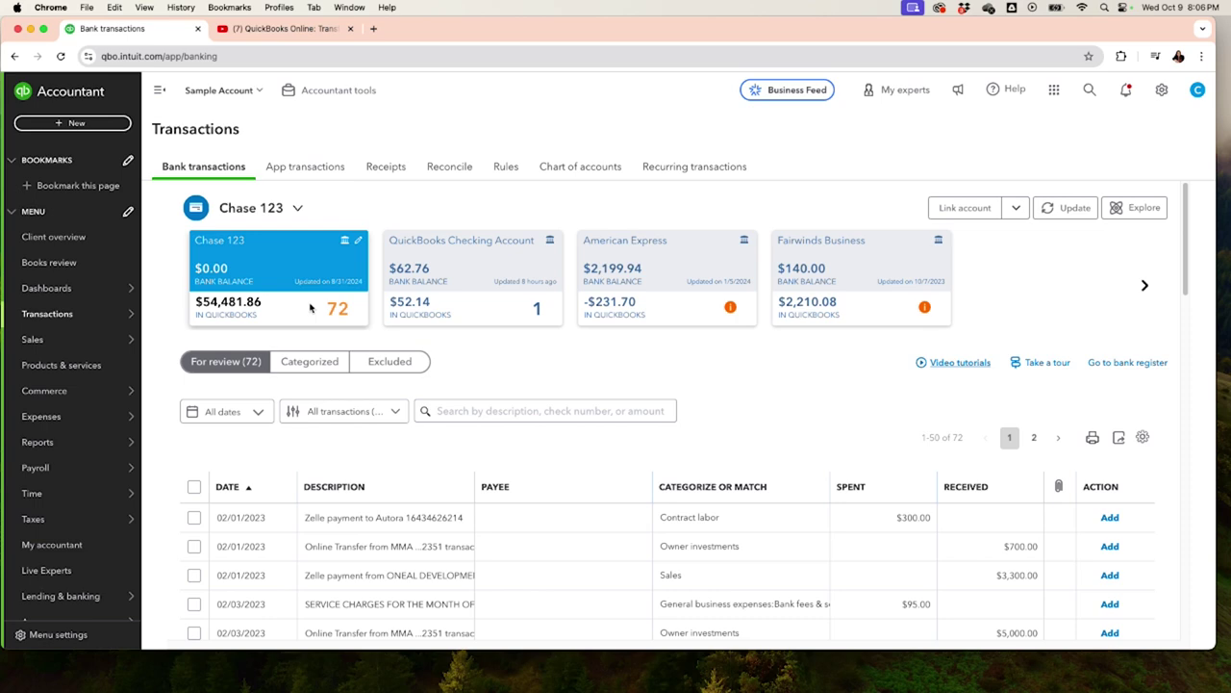
Step: Expand the $300.00 Zelle payment dated 02/01/2023 and set its payee to the existing vendor named Vendor
left_click(915, 523)
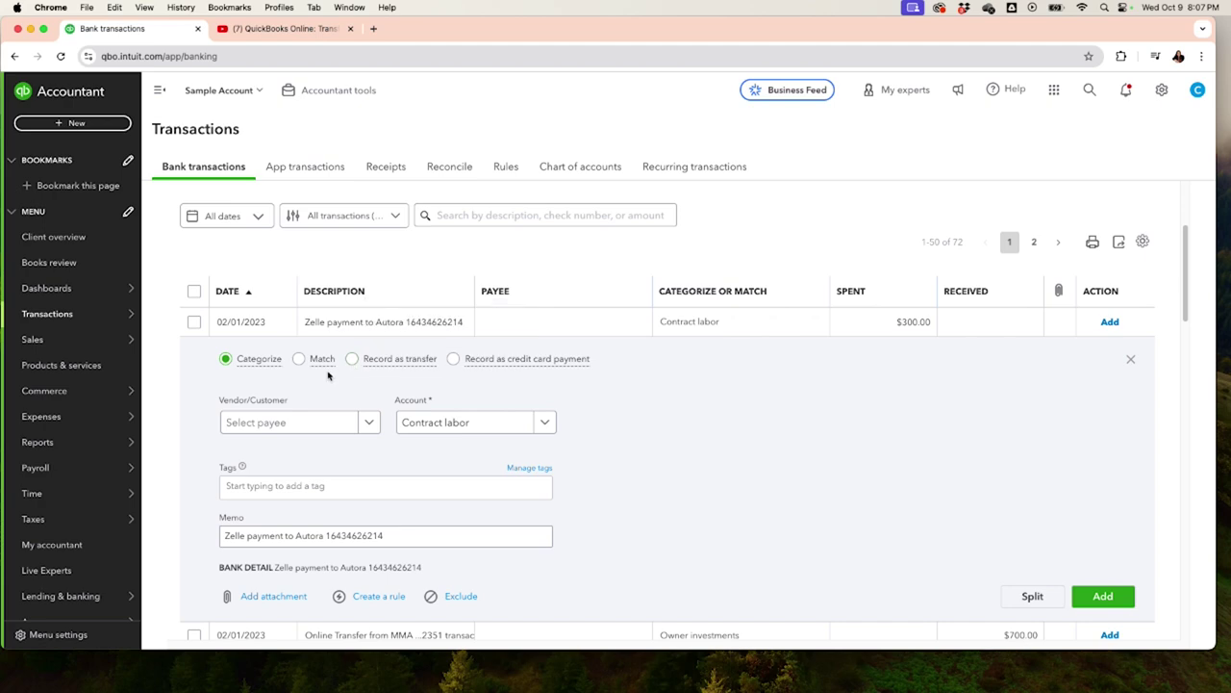
left_click(270, 427)
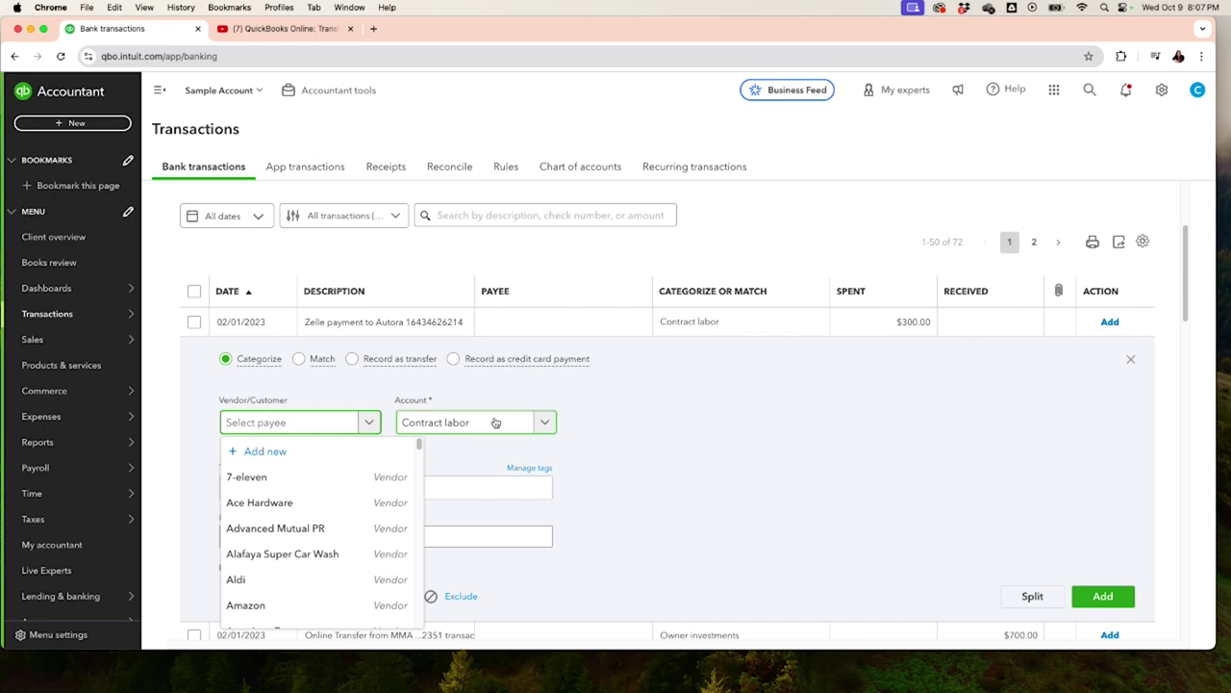
type("Venfor")
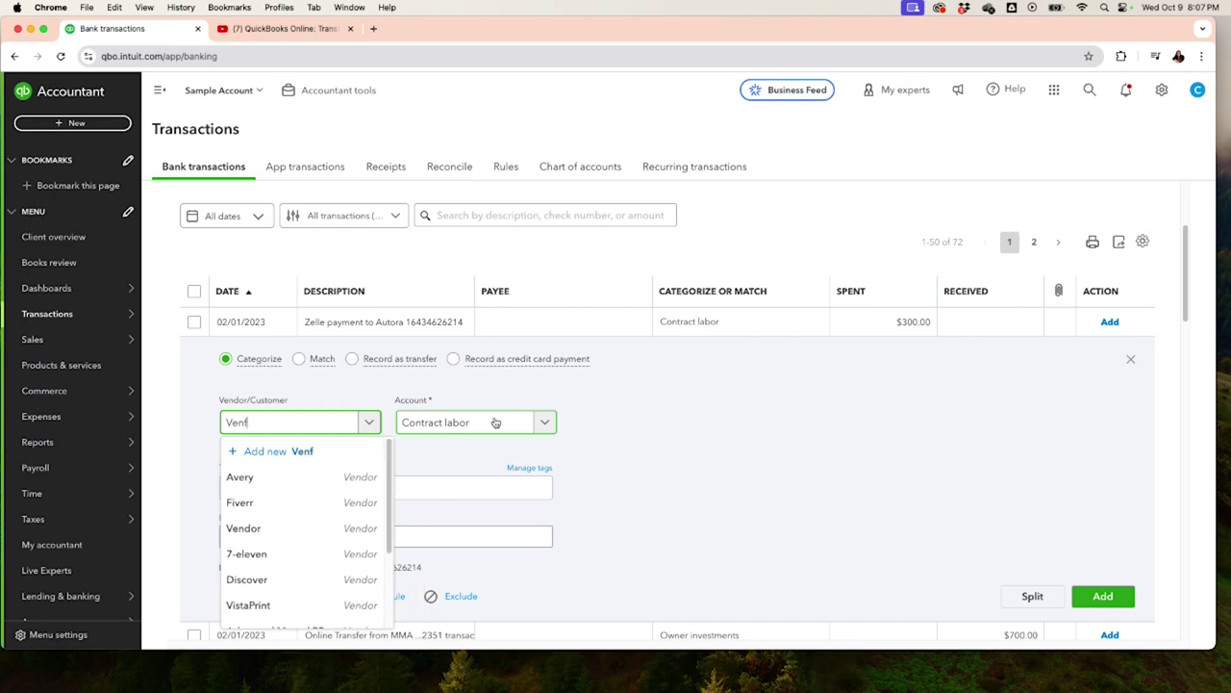
key("BackSpace")
key("BackSpace")
key("BackSpace")
type("dor")
left_click(294, 479)
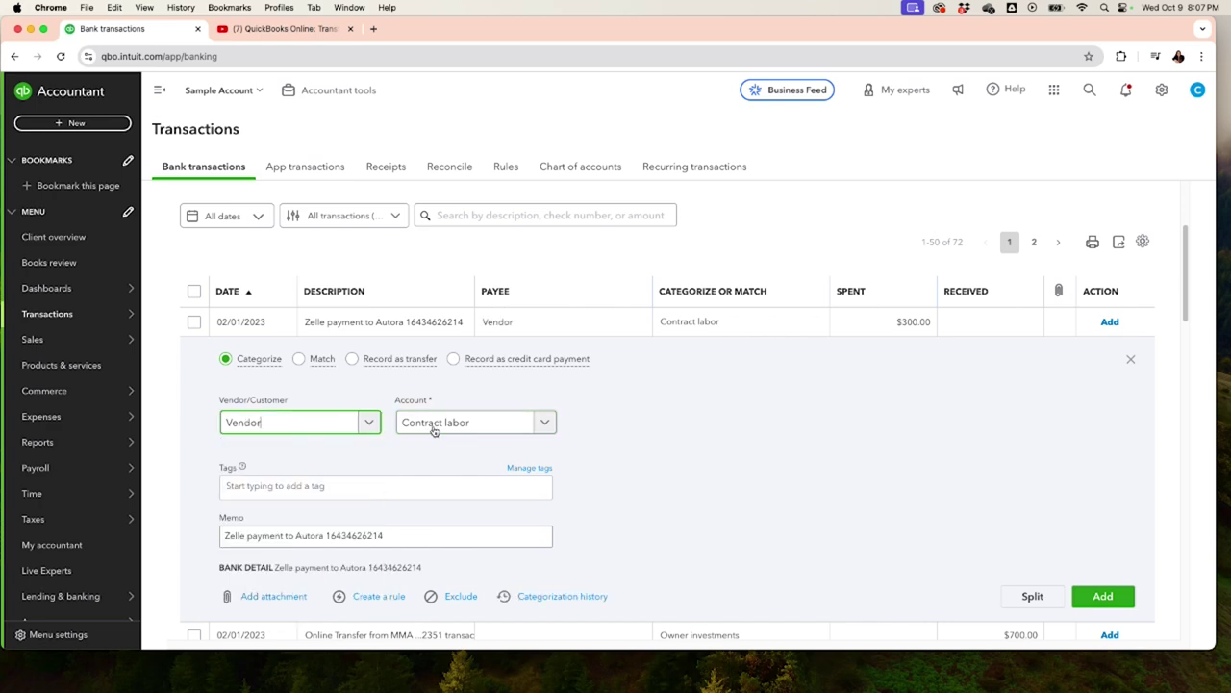
Step: Categorize the $300.00 payment to Uncategorized Expense and add it to the books
left_click(482, 425)
key("BackSpace")
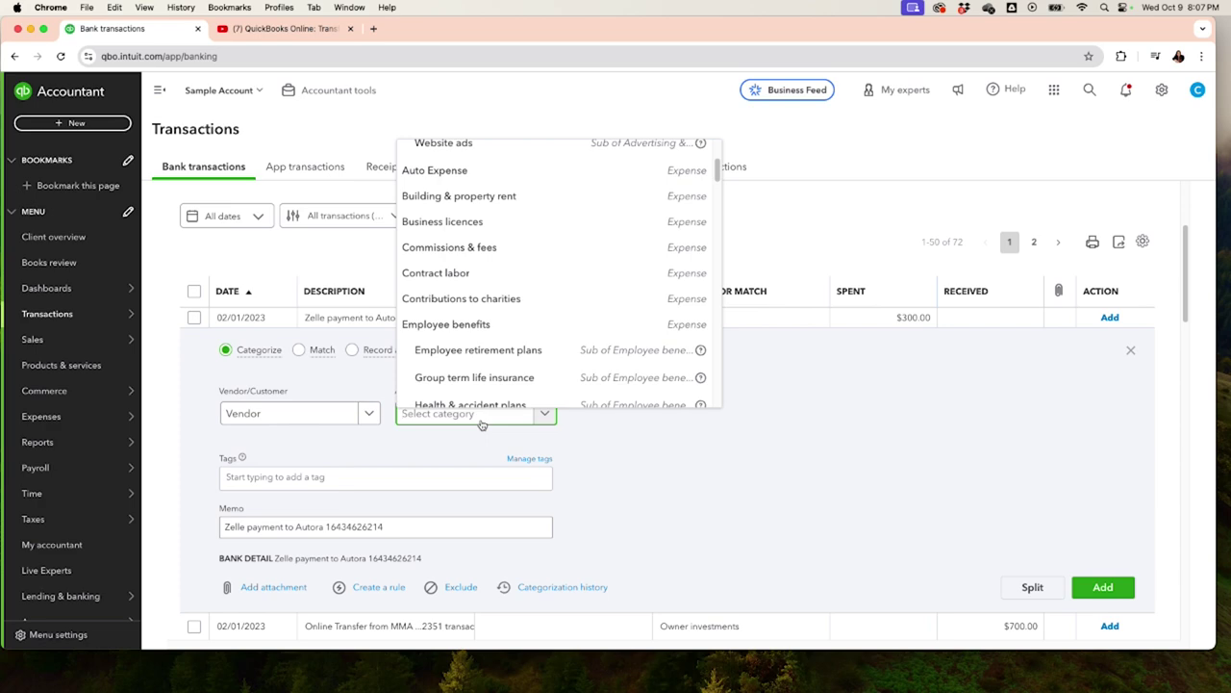
type("uncate")
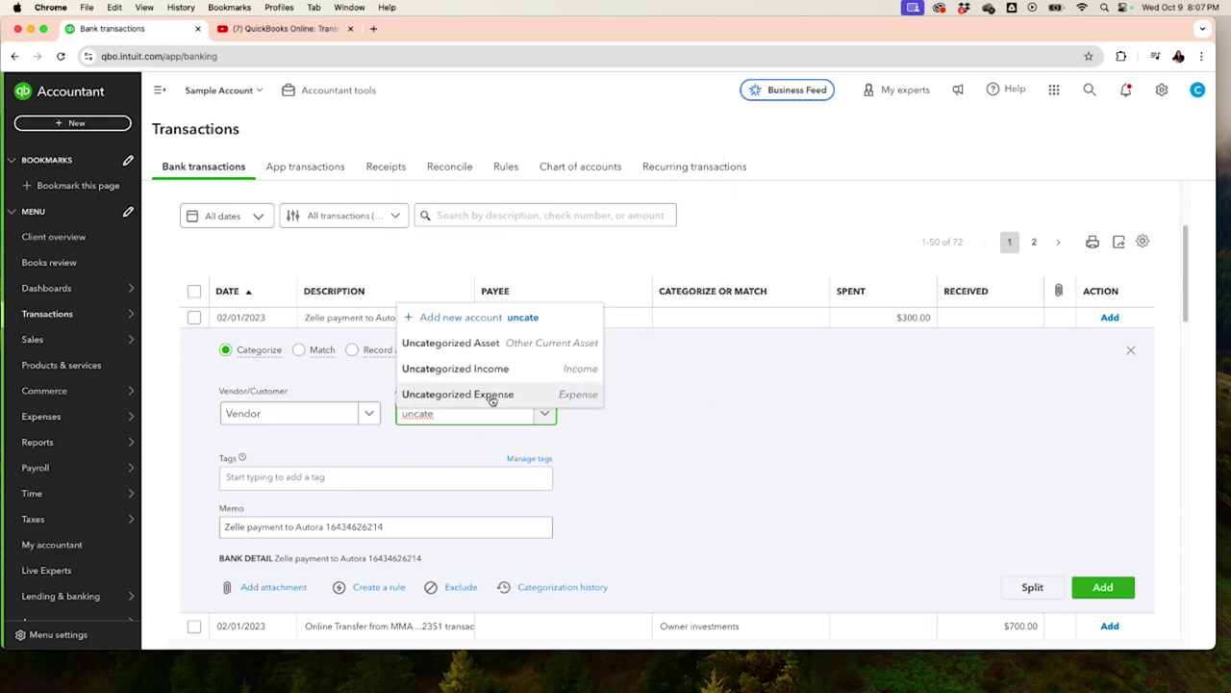
left_click(491, 395)
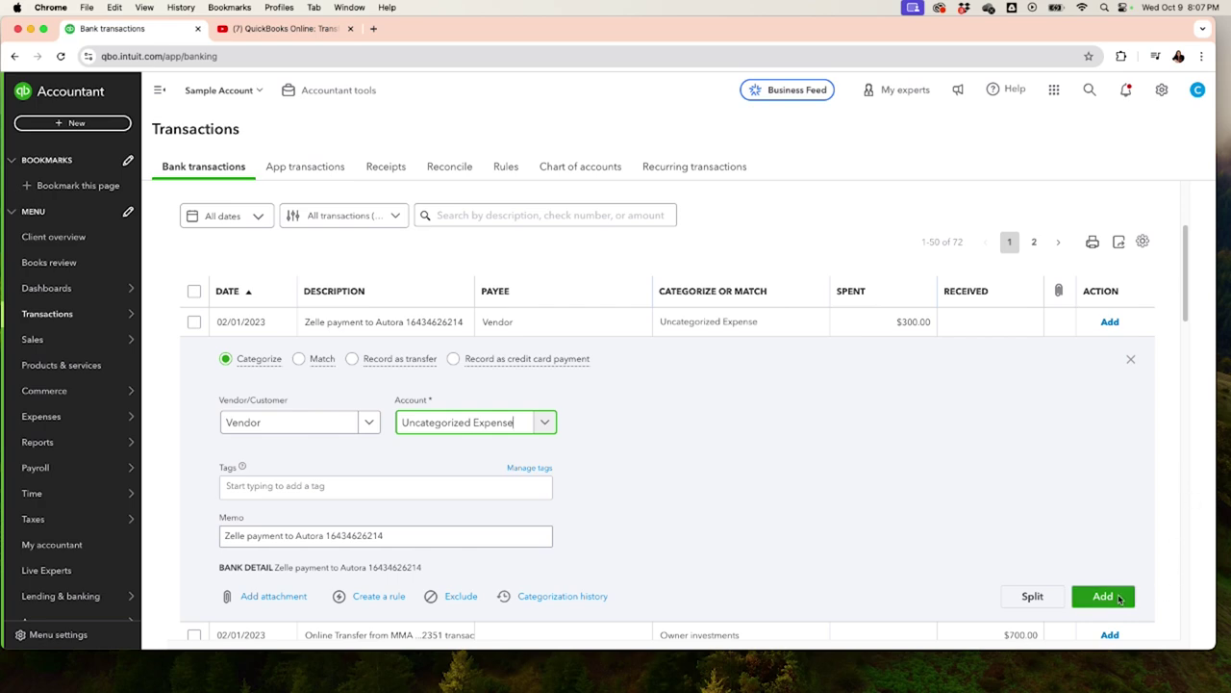
left_click(1119, 598)
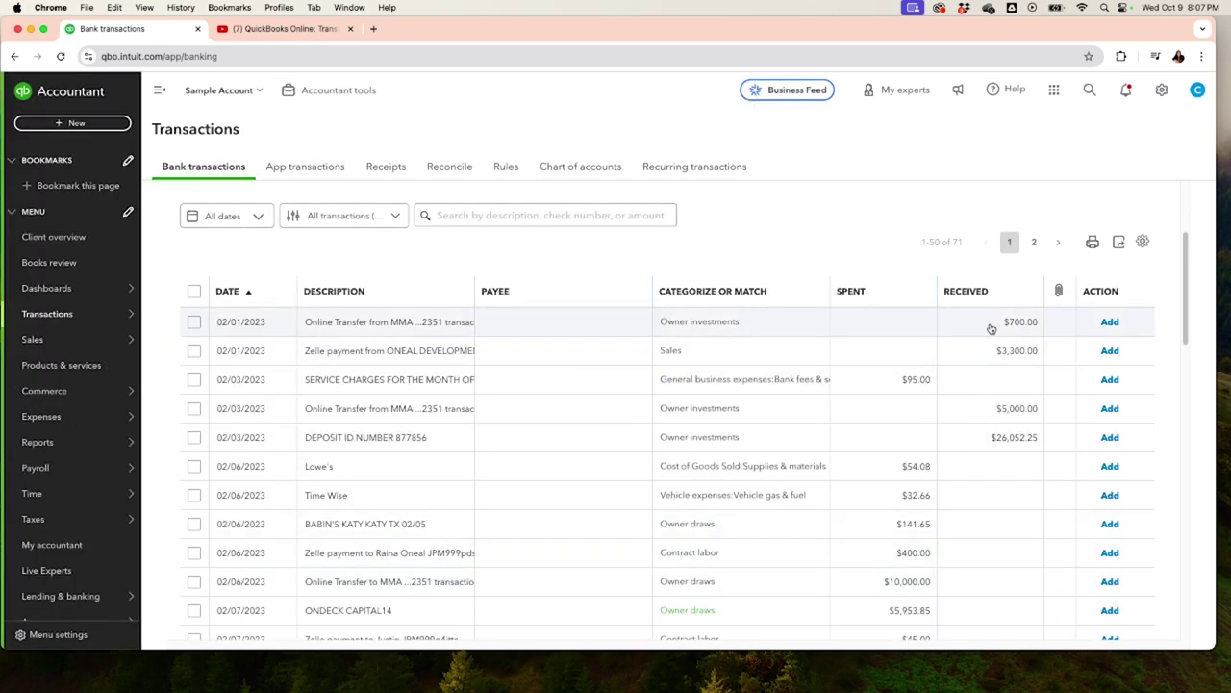
Step: Expand the $700.00 online transfer received on 02/01/2023 and dismiss the transaction type tip
left_click(1022, 322)
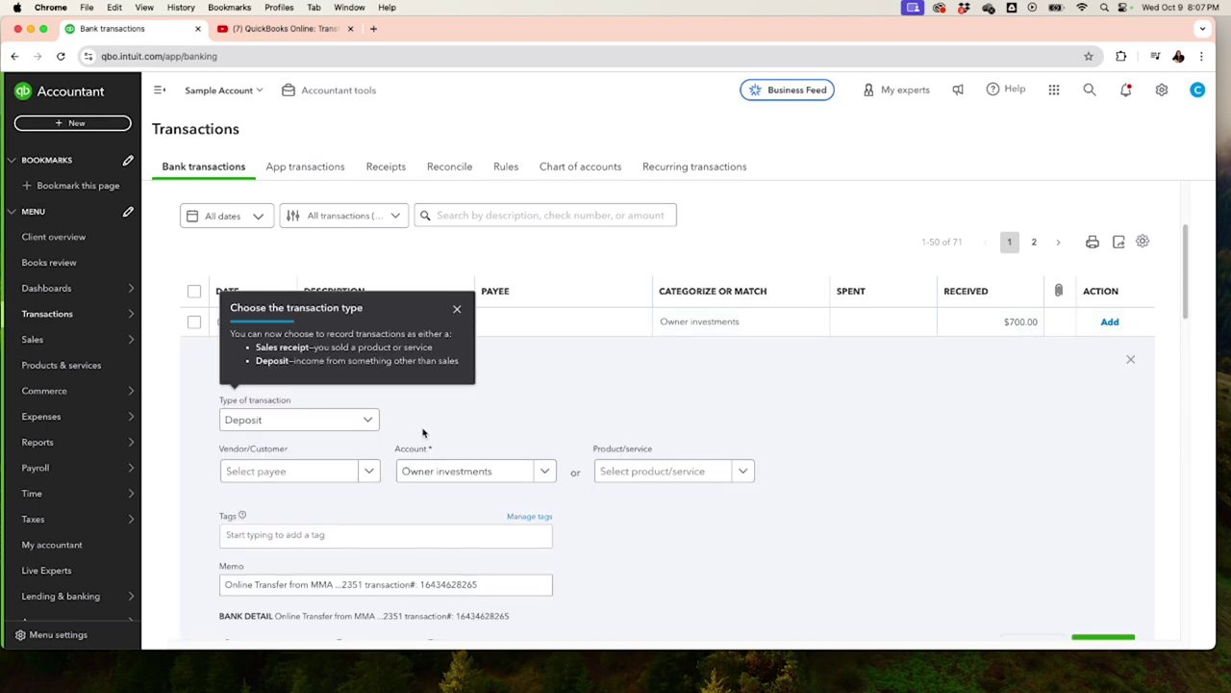
left_click(457, 311)
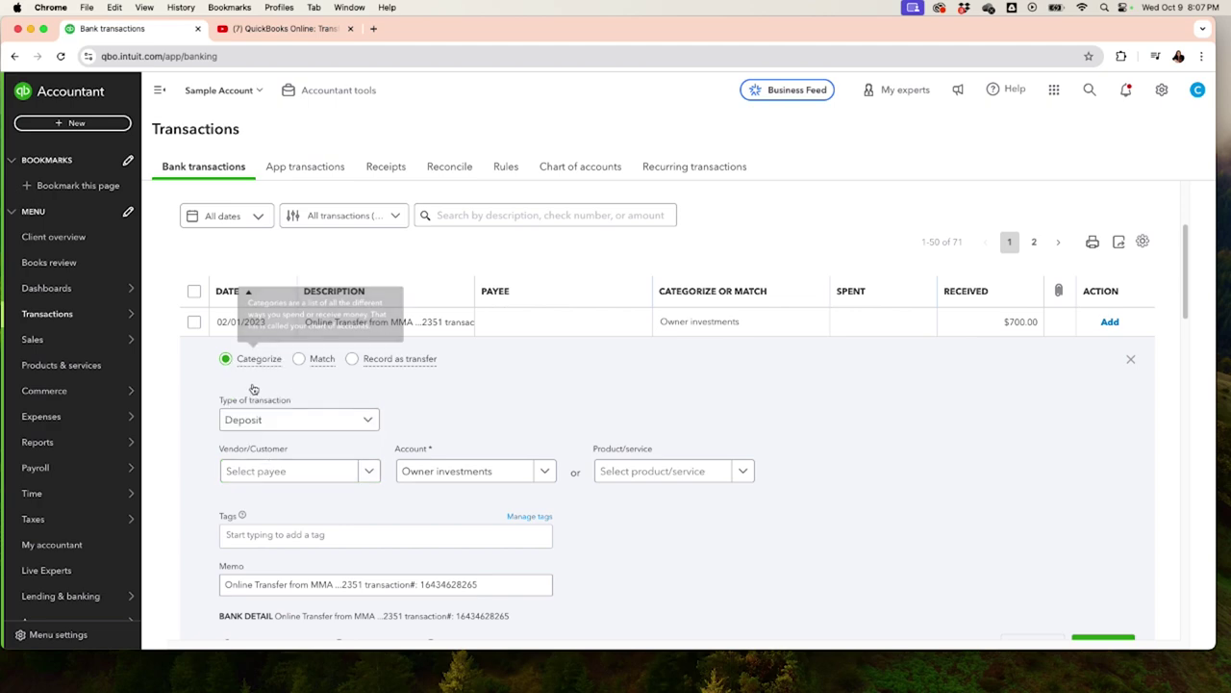
Step: Try the existing customer named Customer as the payee of the $700.00 deposit, and clear the payee again
left_click(264, 472)
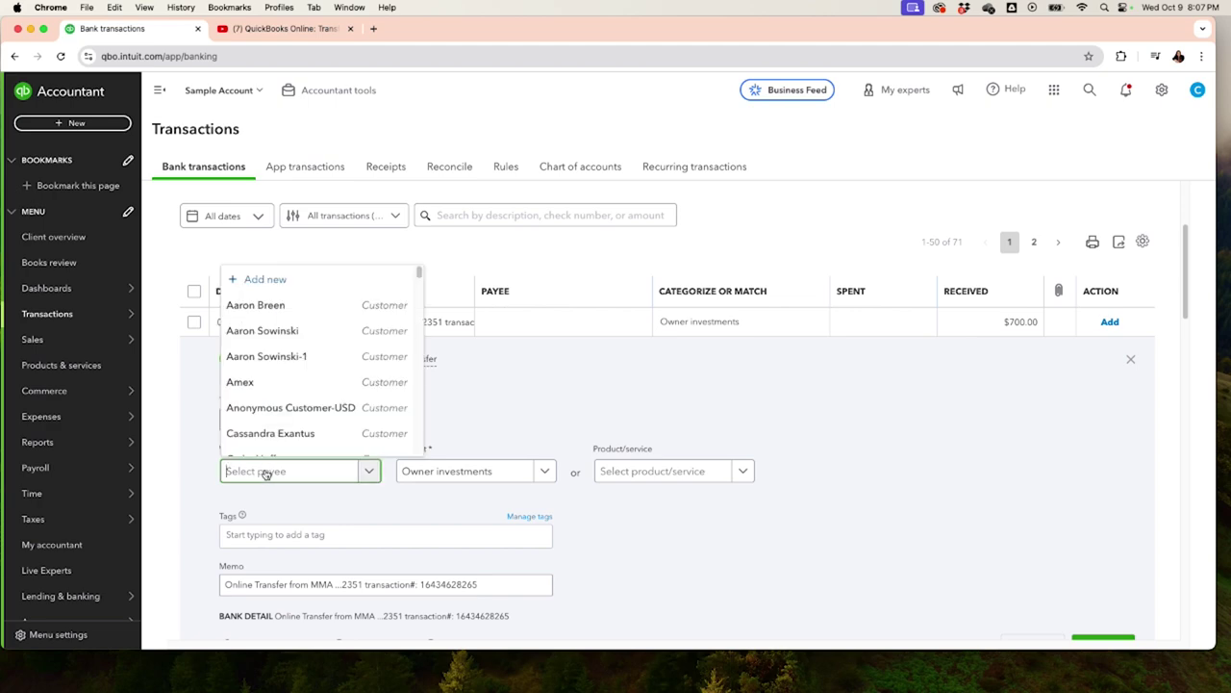
type("Cus")
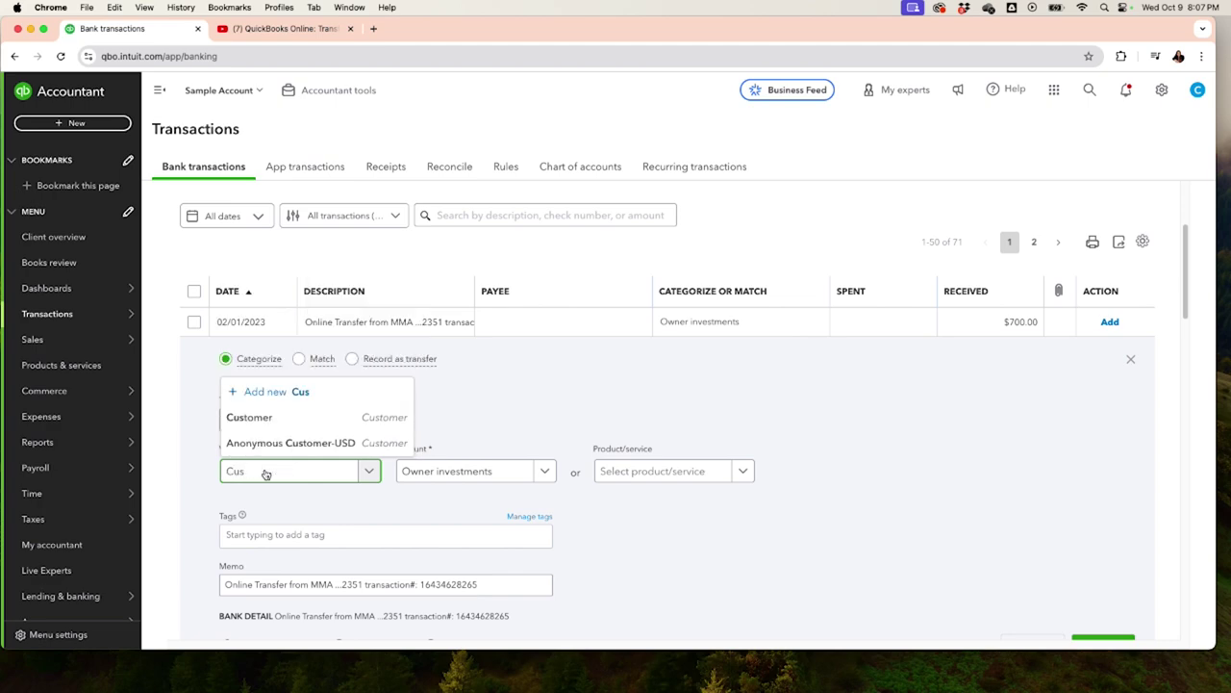
type("tomer")
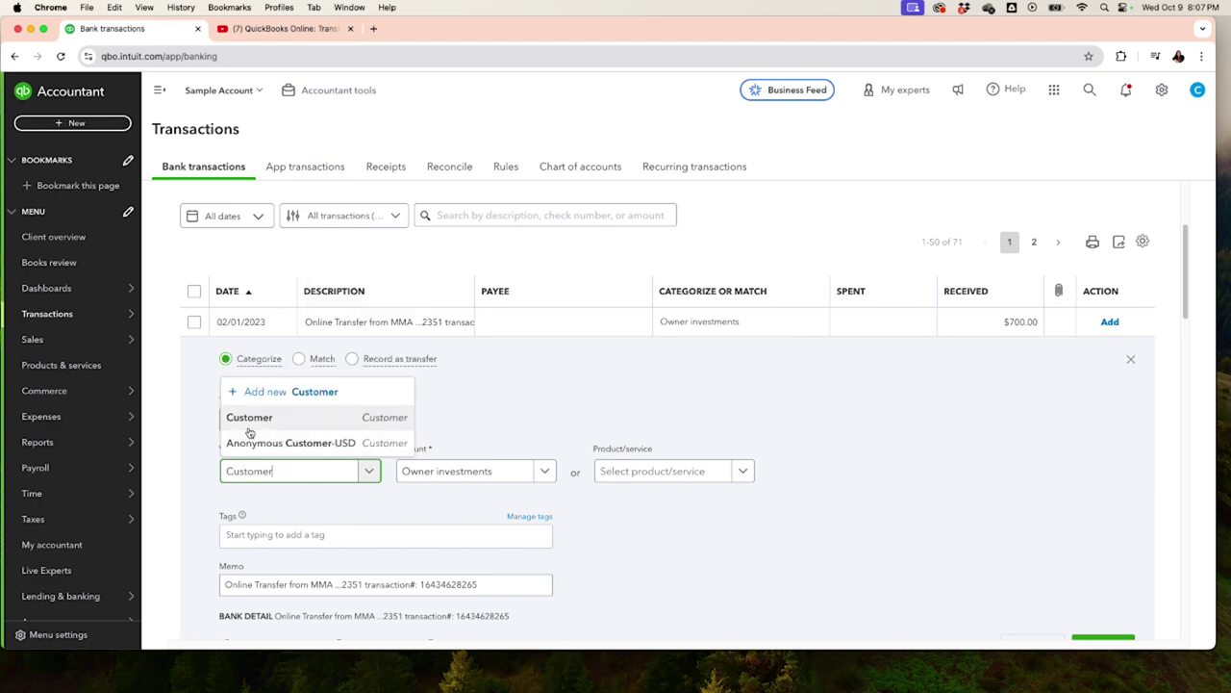
left_click(246, 418)
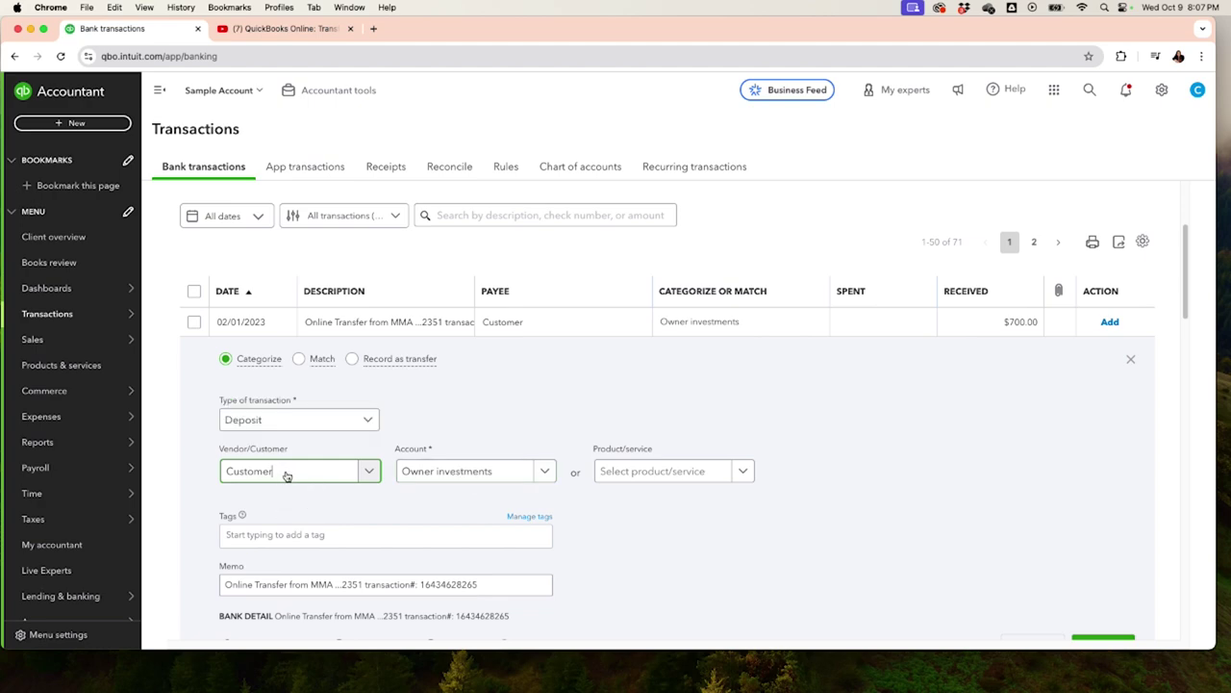
left_click_drag(305, 470, 202, 477)
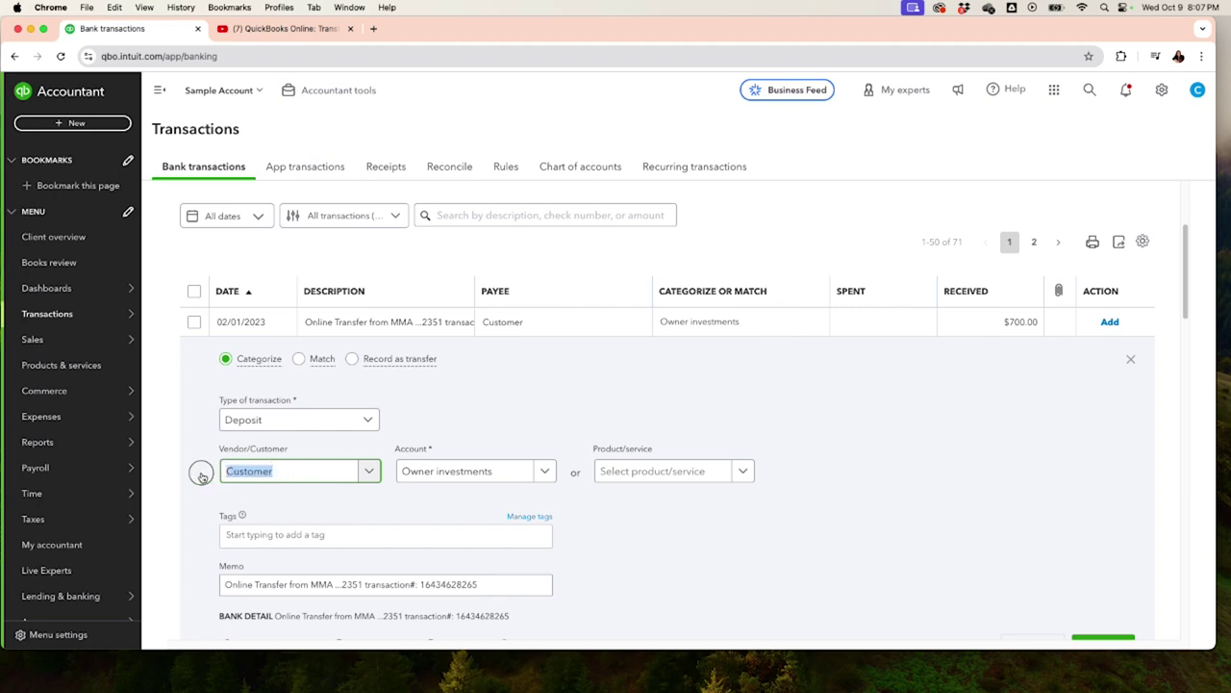
key("BackSpace")
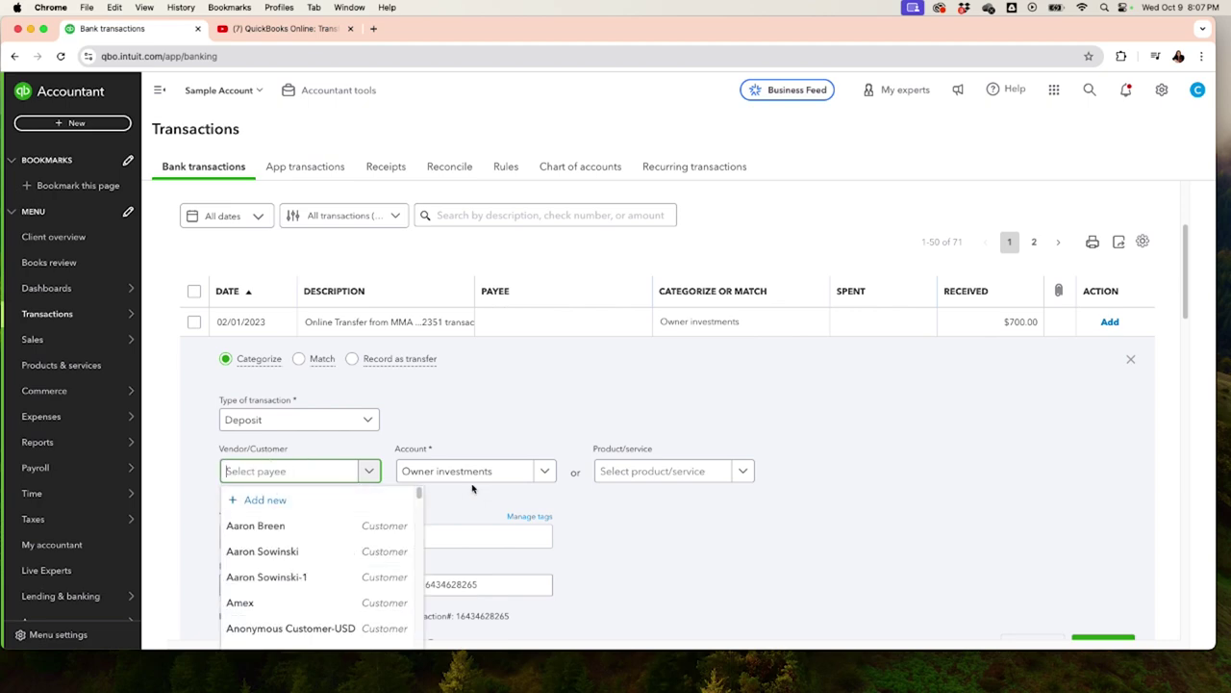
Step: Categorize the $700.00 deposit to Uncategorized Income without a payee and add it to the books
left_click(463, 473)
key("BackSpace")
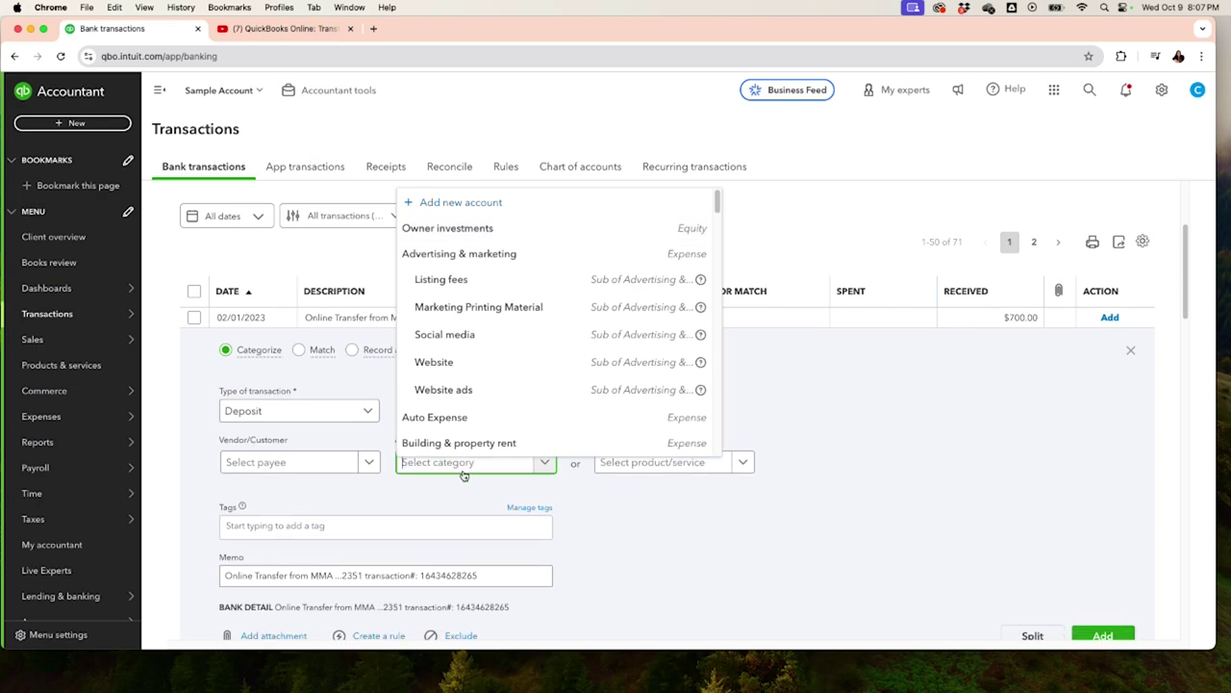
type("uncate")
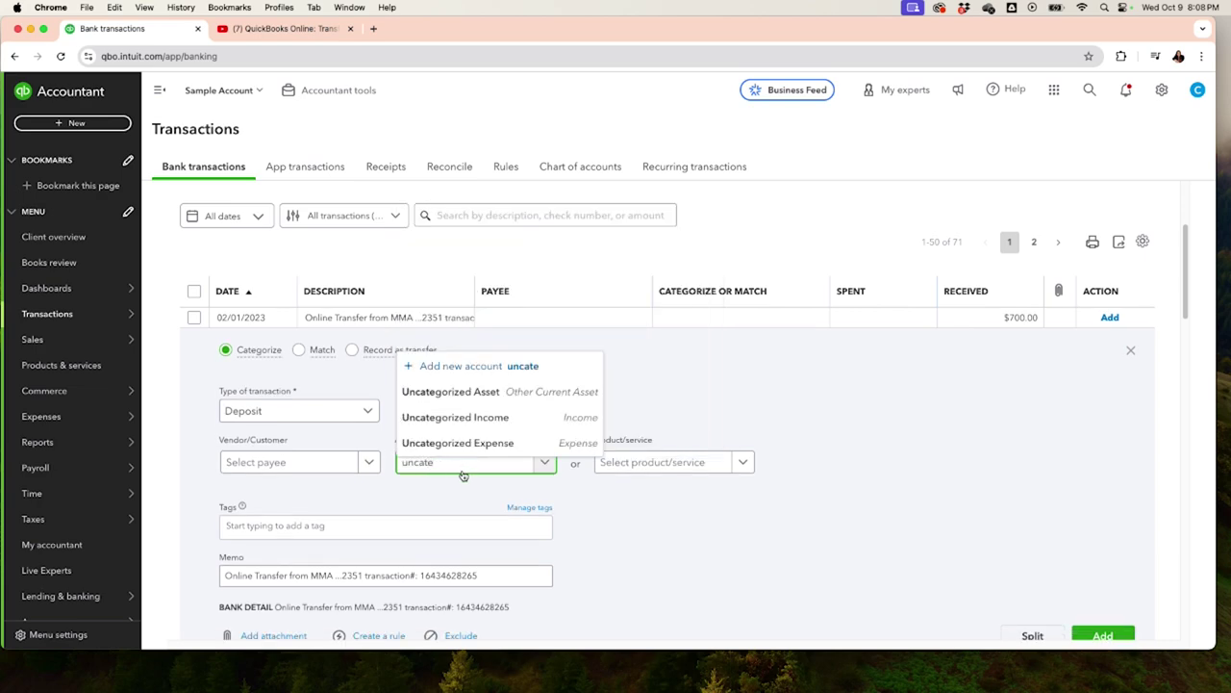
left_click(458, 417)
scroll(1034, 577, "down", 1)
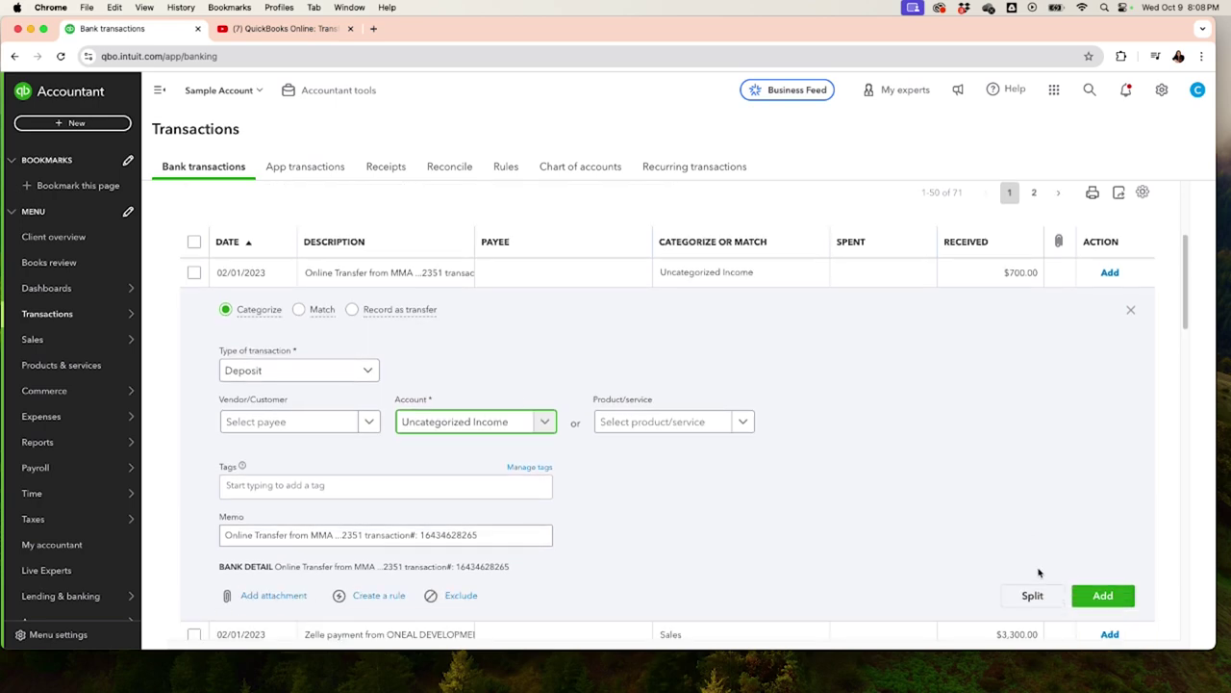
scroll(1039, 572, "down", 1)
left_click(1102, 552)
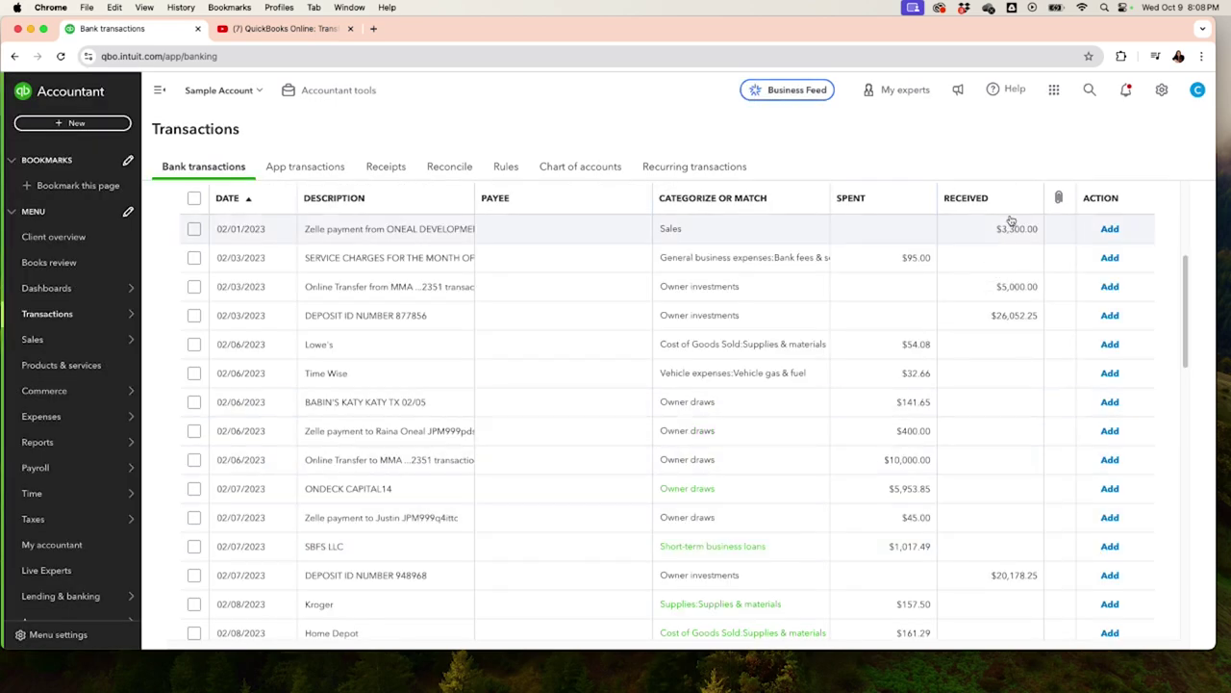
Step: Categorize the $3,300.00 Zelle payment received on 02/01/2023 to Uncategorized Income, leave its payee empty, and add it
left_click(1009, 228)
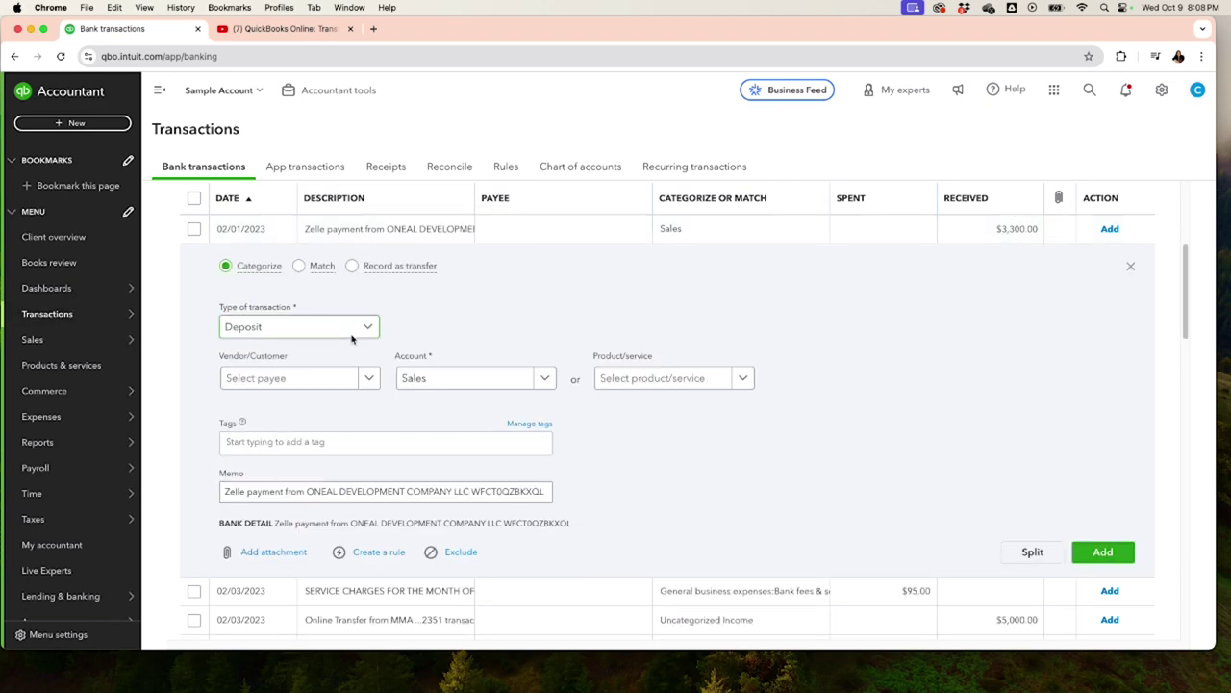
left_click(319, 377)
left_click(465, 383)
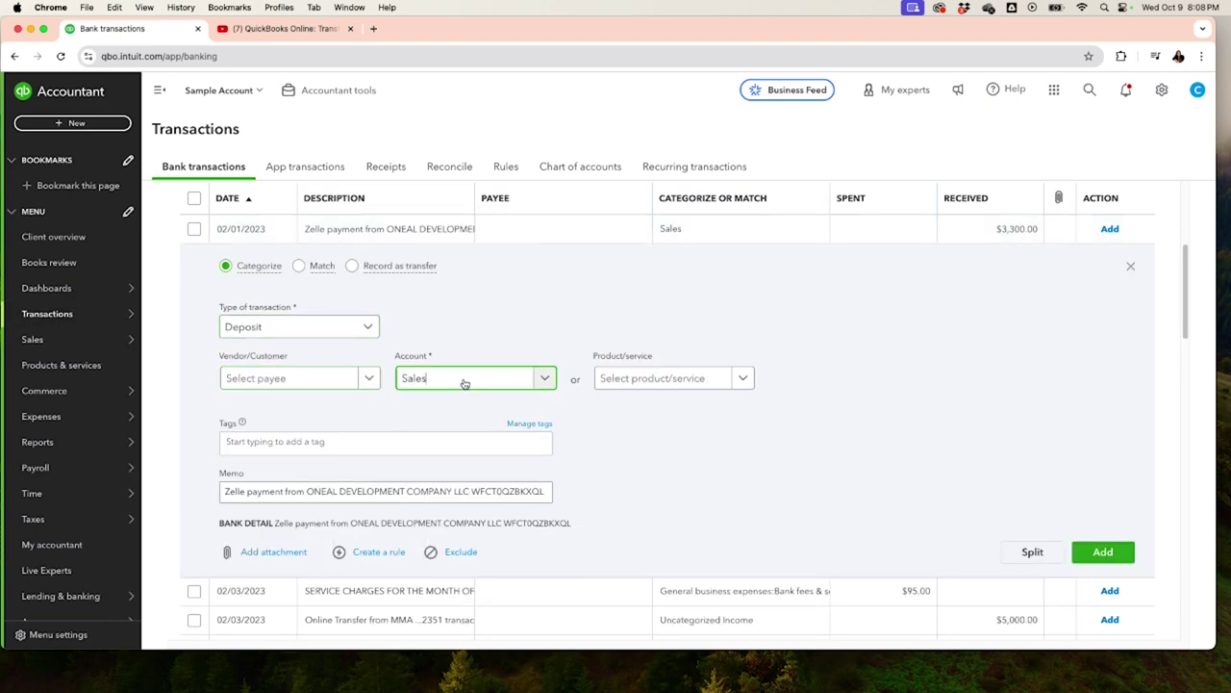
key("BackSpace")
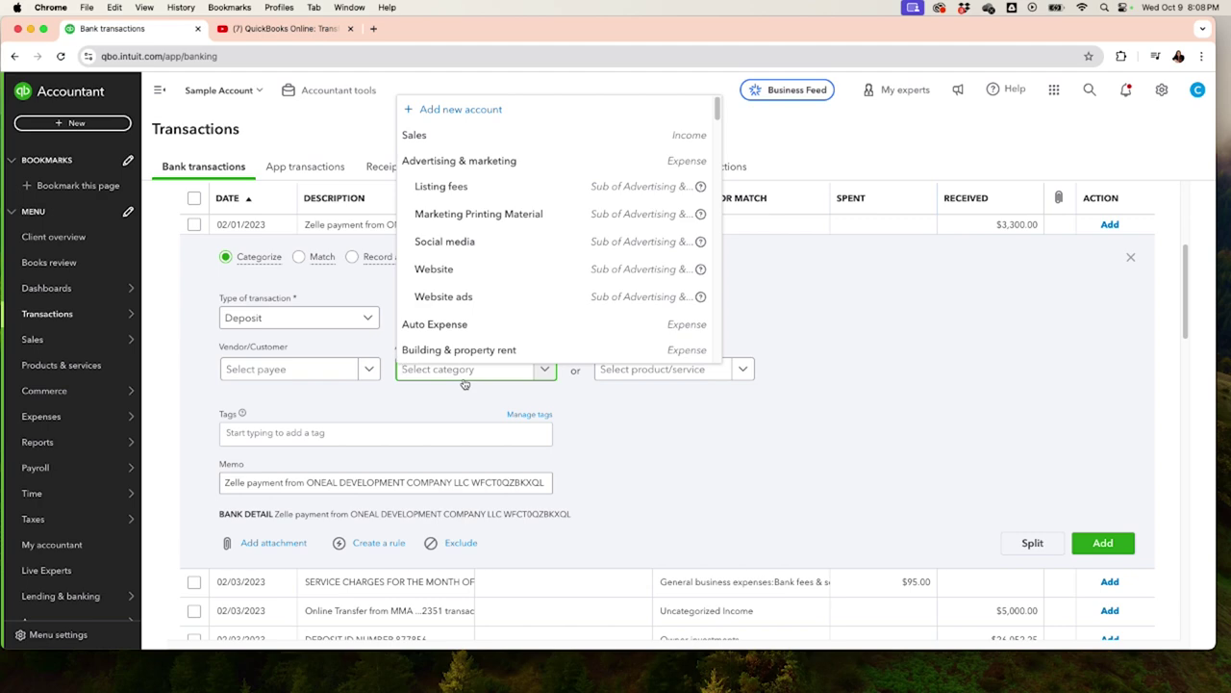
type("uncate")
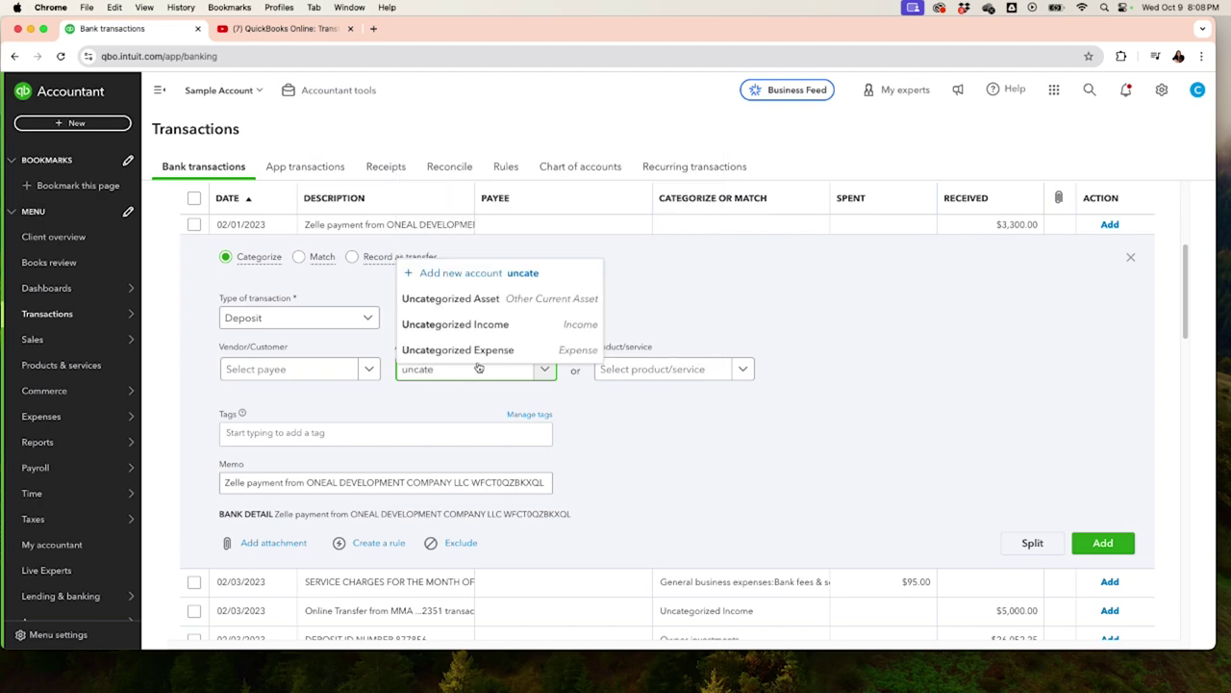
left_click(498, 326)
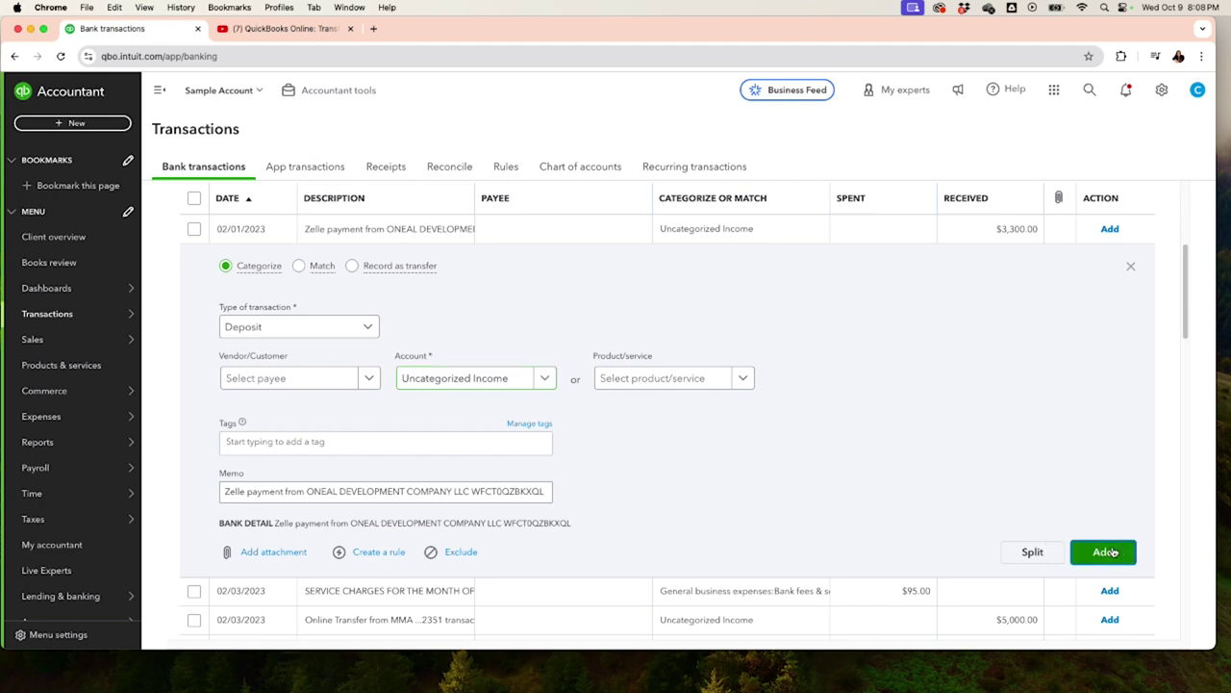
left_click(1105, 551)
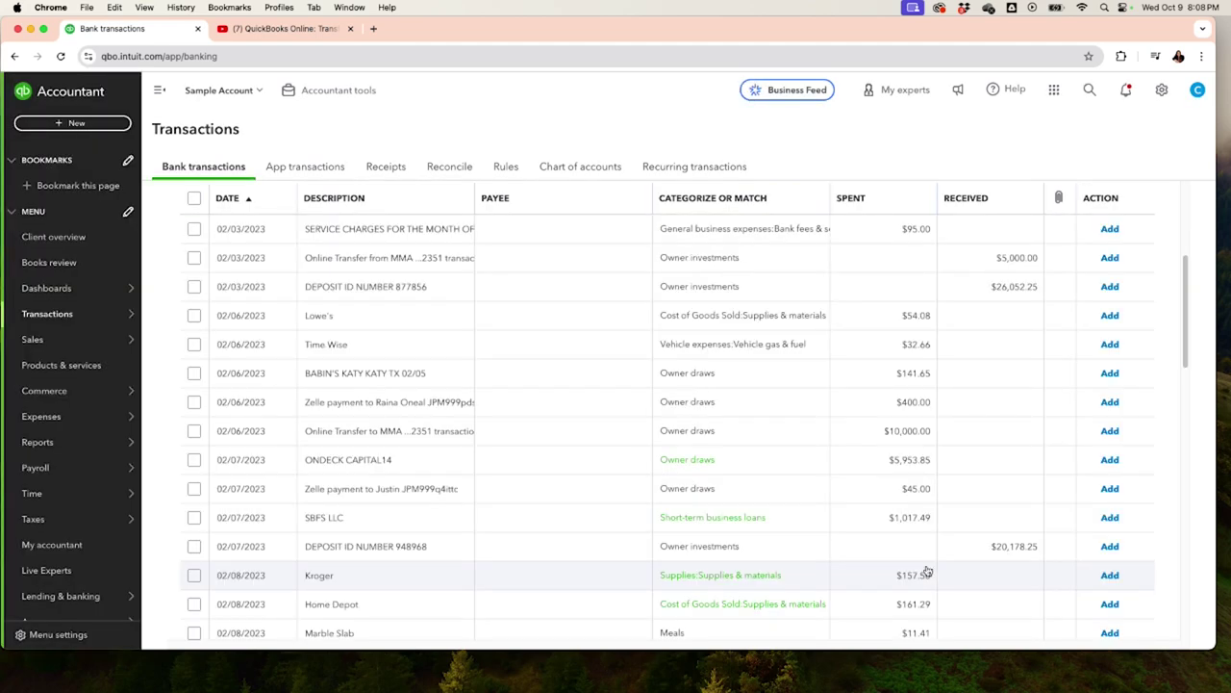
Step: Return to the Books review to check the updated uncategorized transactions issue
scroll(926, 571, "up", 3)
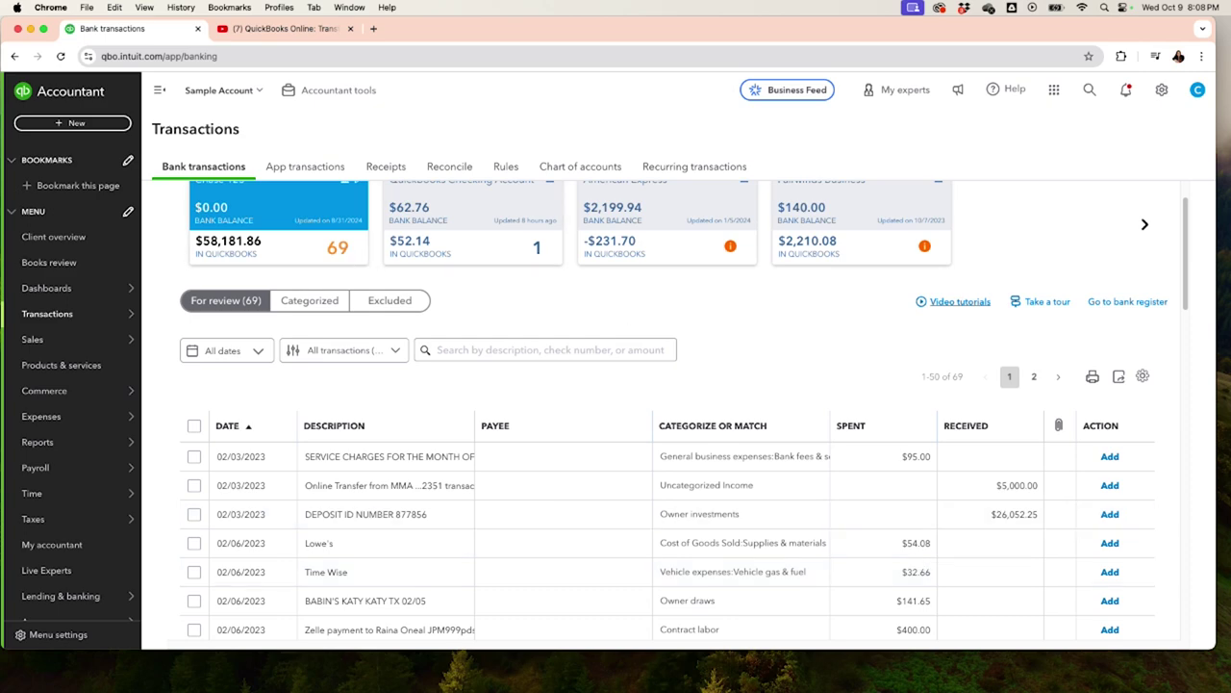
mouse_move(111, 438)
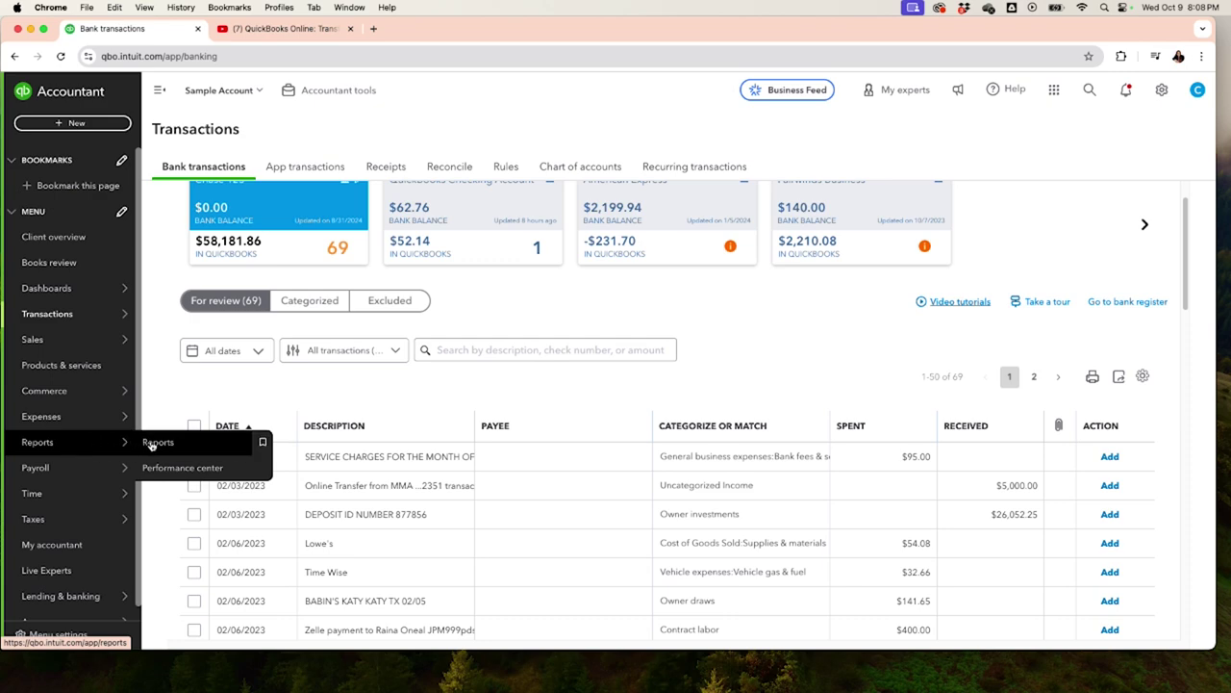
left_click(70, 270)
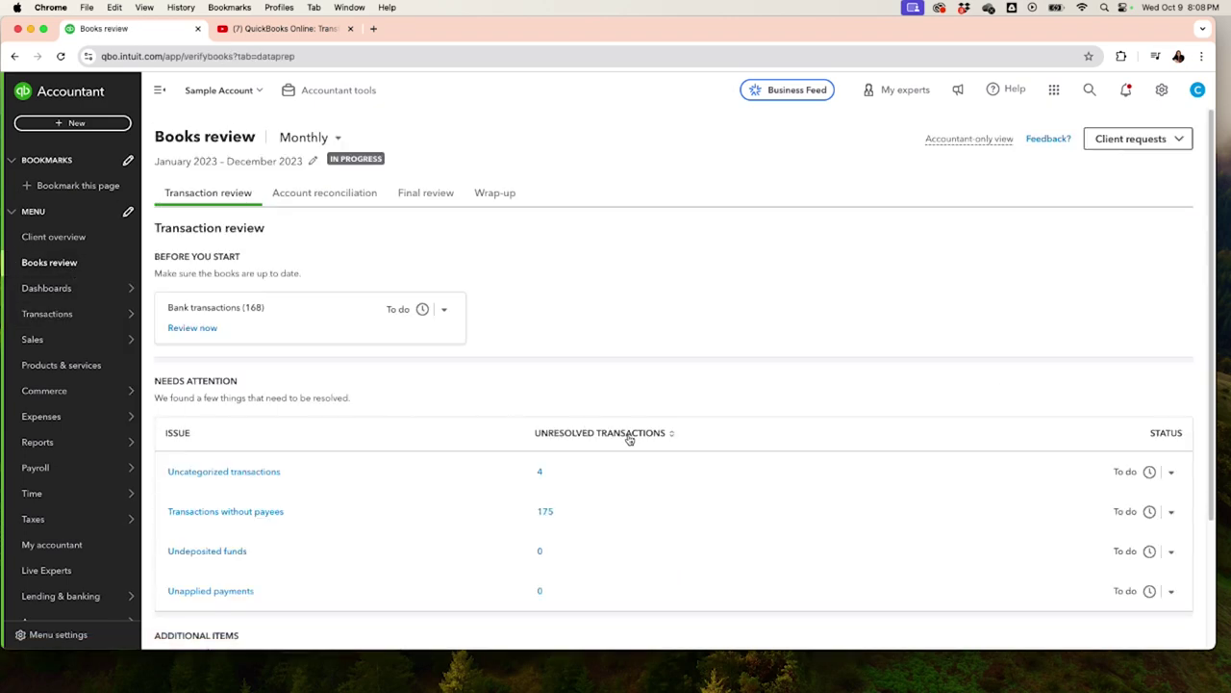
Step: Check which status options are available for the uncategorized transactions issue, leaving its status as it is
left_click(1172, 474)
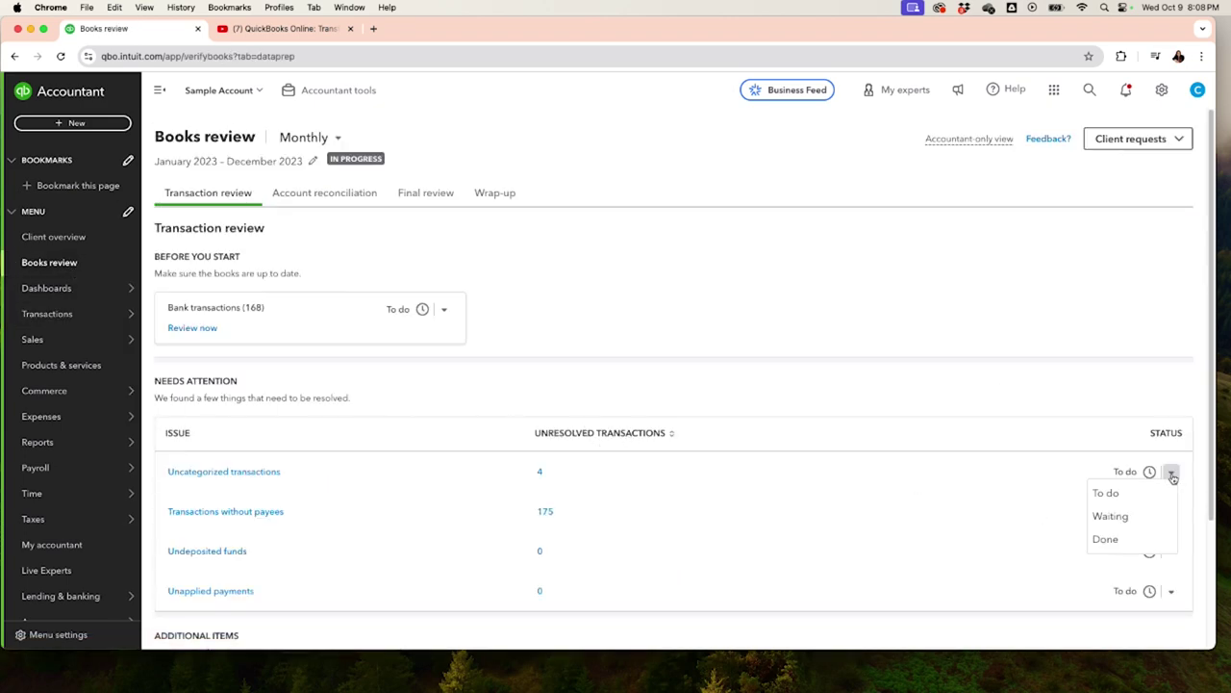
left_click(993, 390)
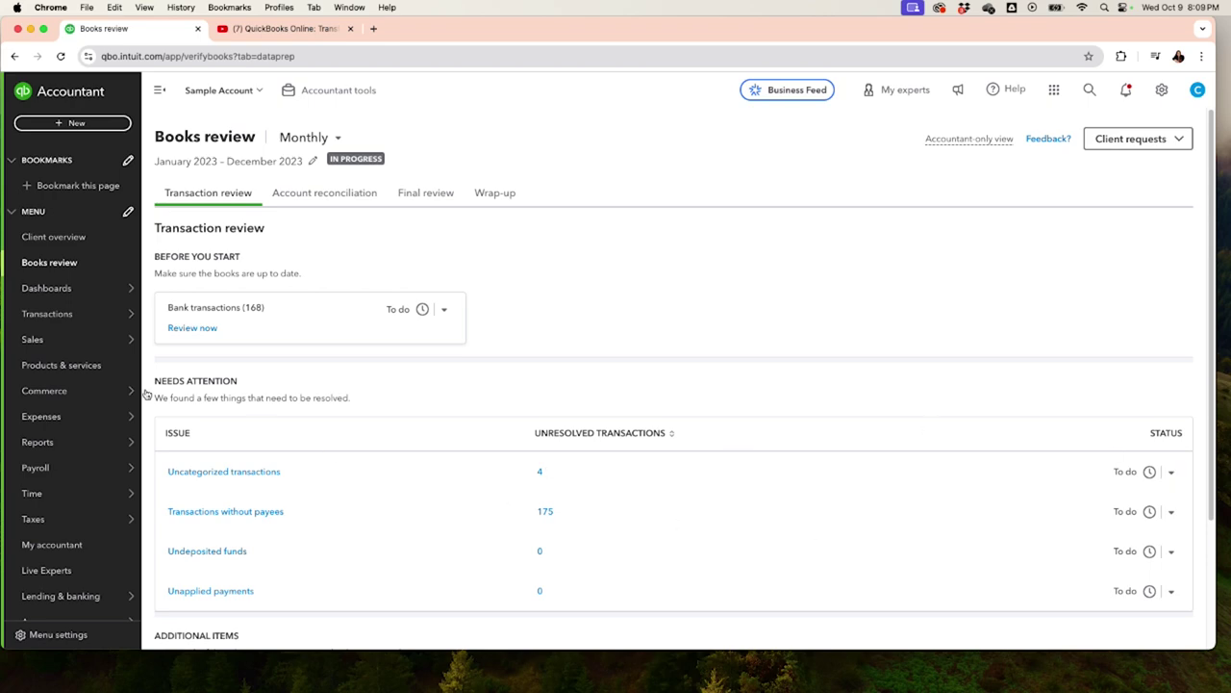
Step: Run the Profit and Loss report for Last Year, 01/01/2023 to 12/31/2023
left_click(86, 445)
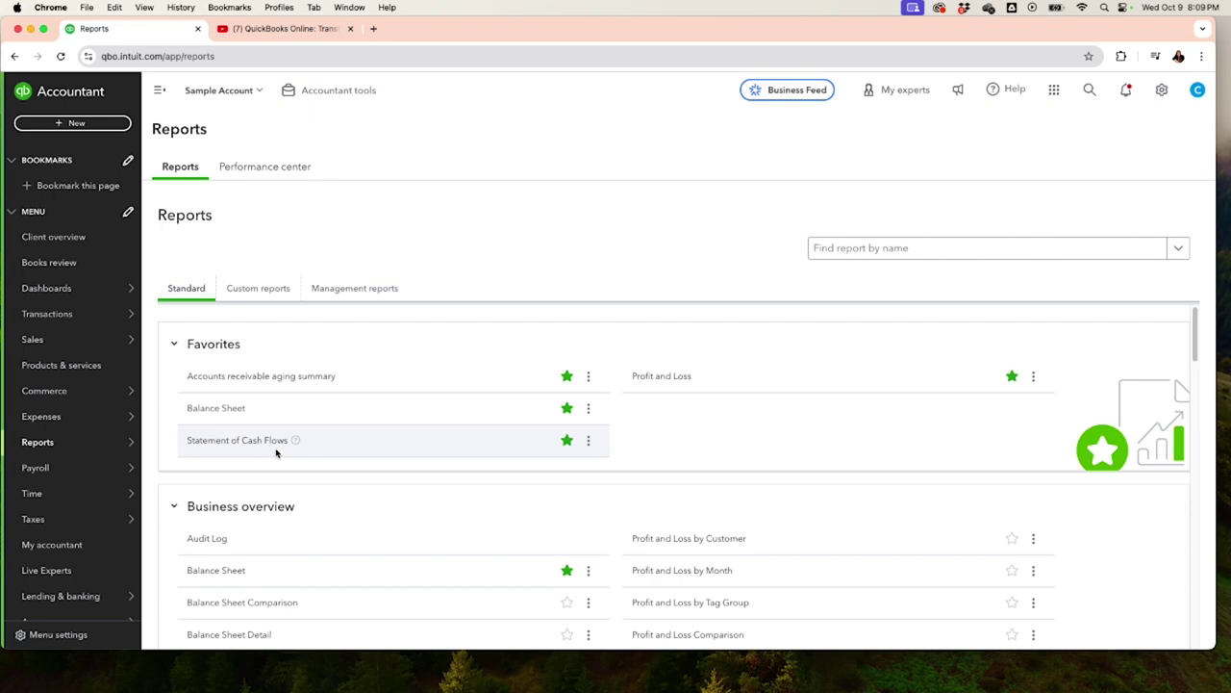
left_click(680, 382)
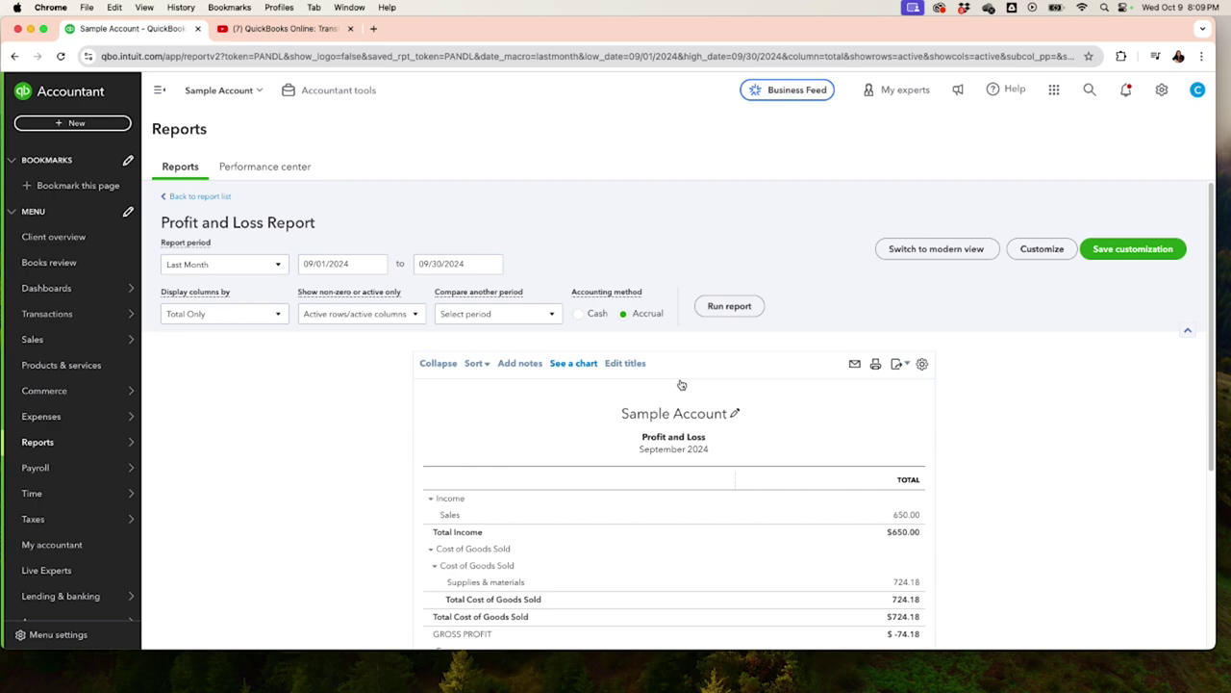
left_click(275, 265)
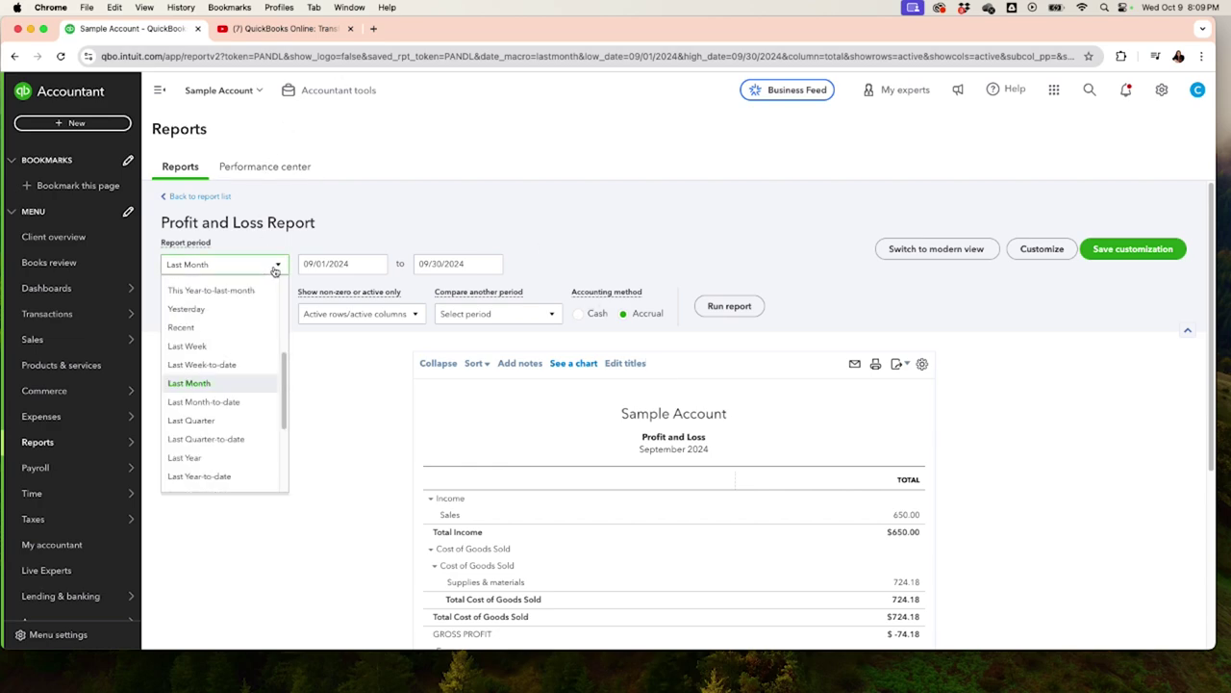
left_click(214, 459)
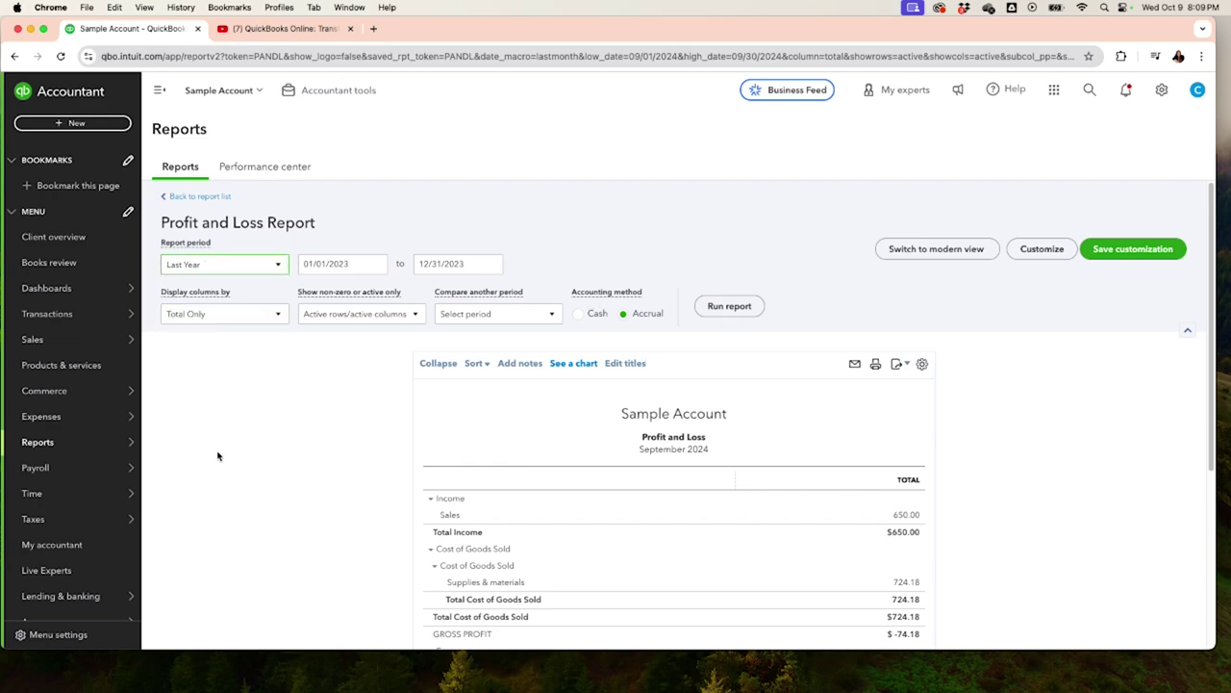
left_click(729, 305)
Step: Drill into the Uncategorized Income total of the Profit and Loss and export its Transaction Report to Excel
scroll(775, 363, "down", 1)
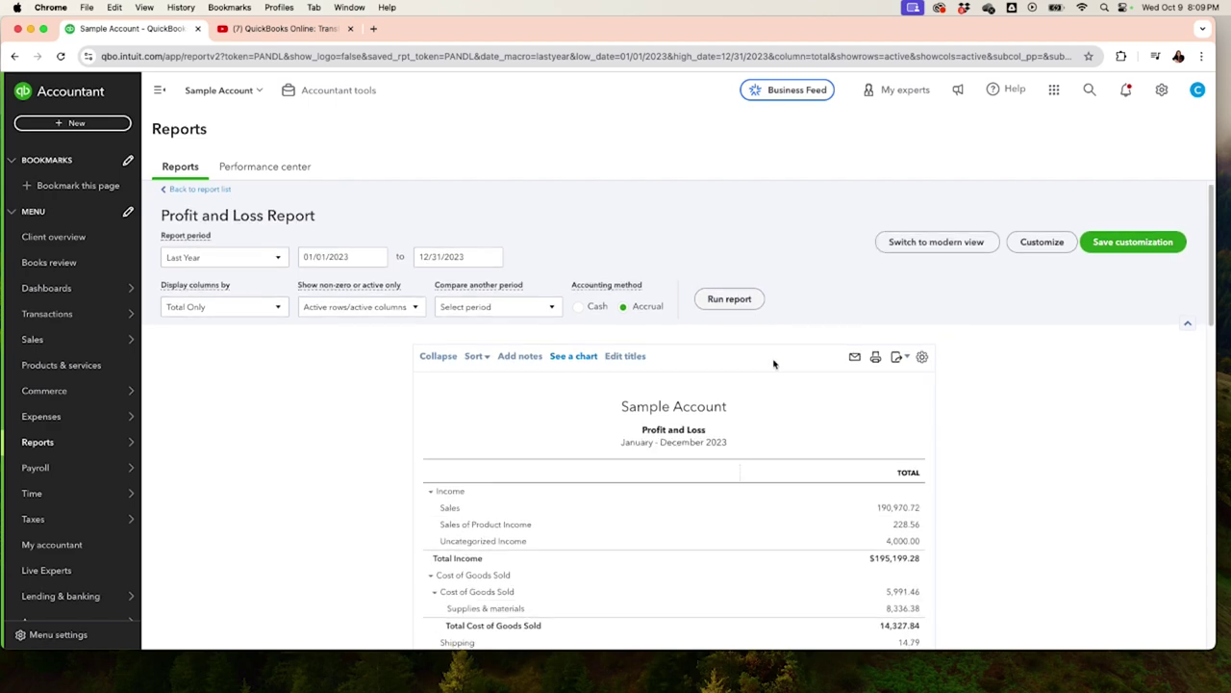
scroll(774, 363, "down", 1)
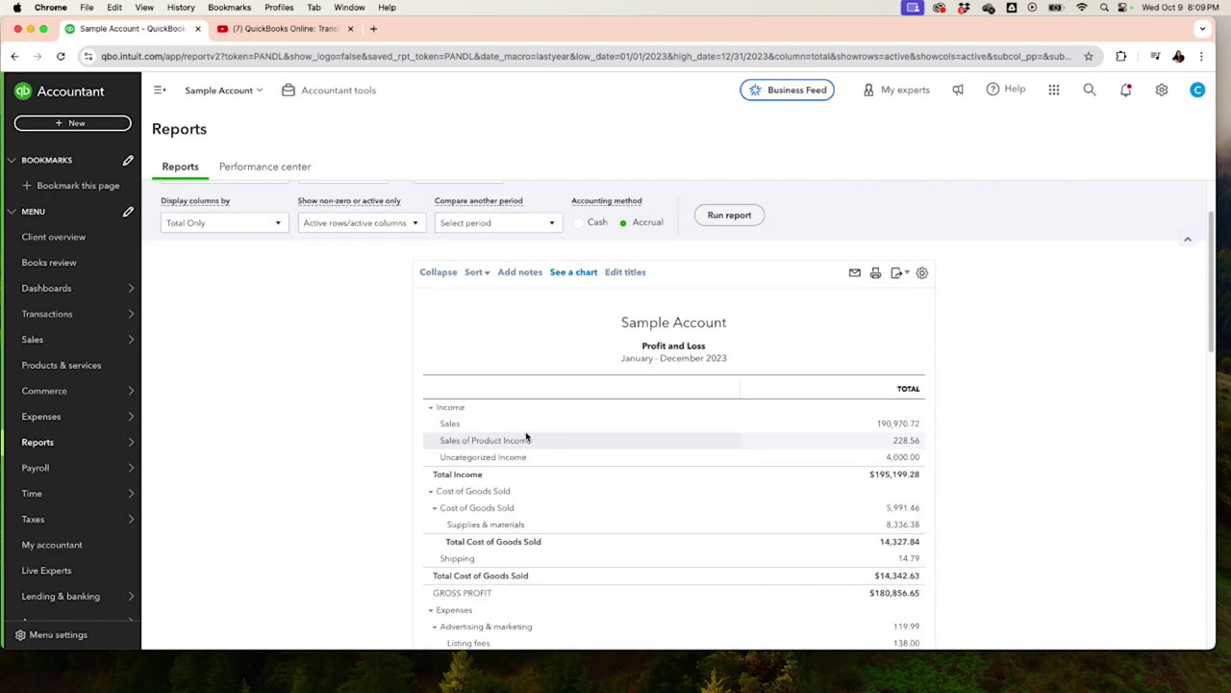
left_click(906, 459)
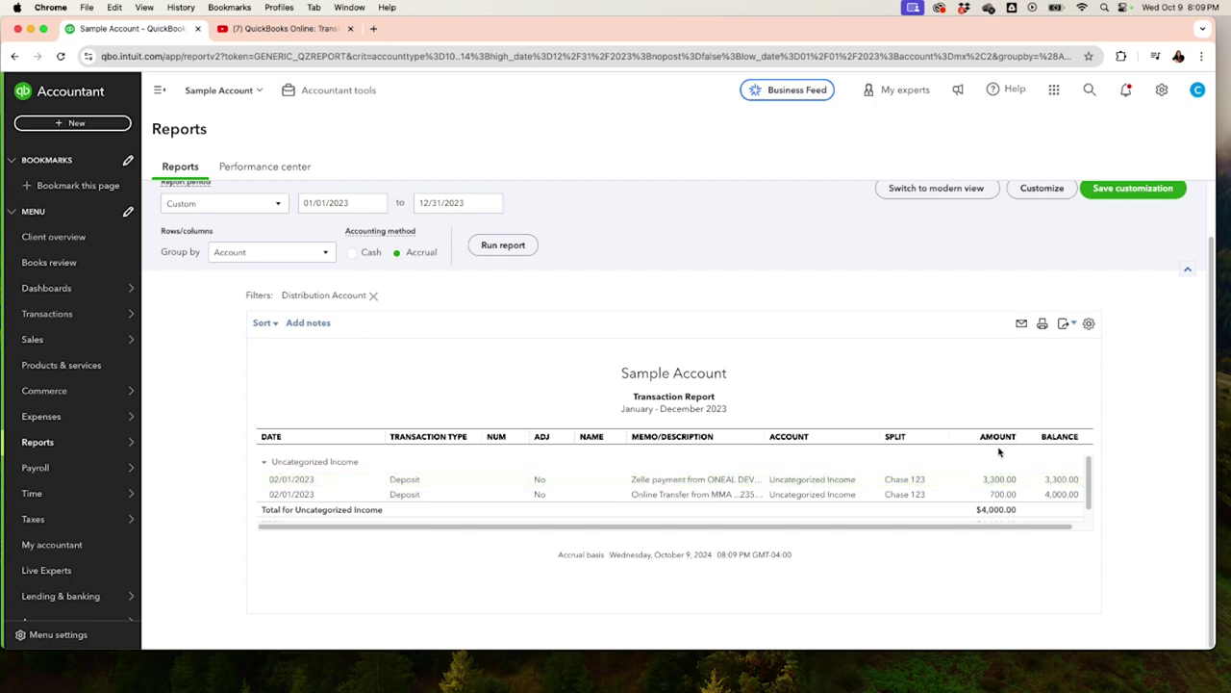
left_click(1067, 328)
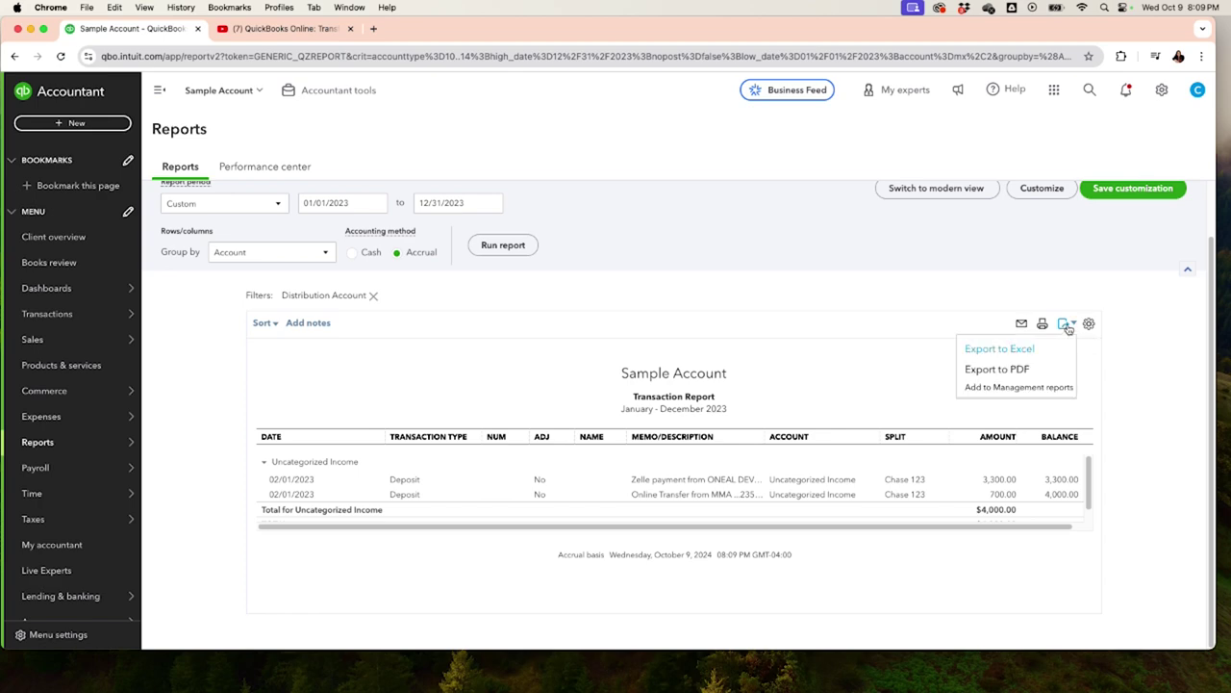
left_click(1015, 349)
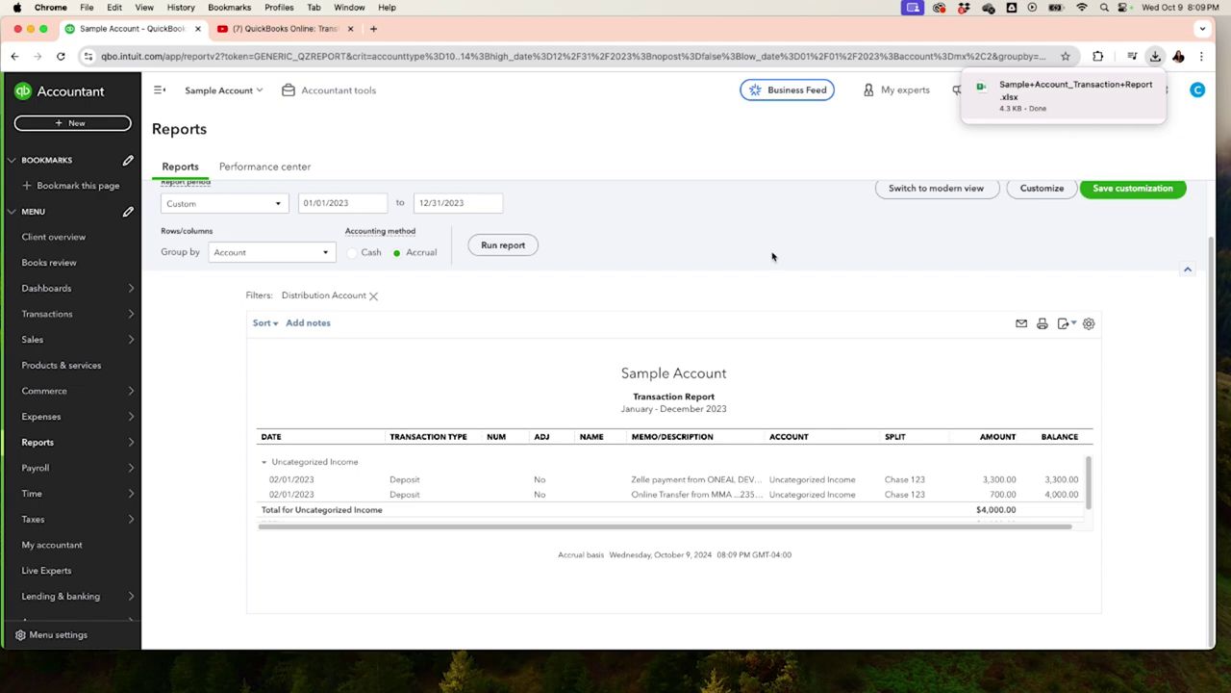
Step: Open the $3,300.00 Zelle deposit from the report, set its received-from to the existing customer Customer, and dismiss the open-invoice notice
scroll(774, 263, "up", 2)
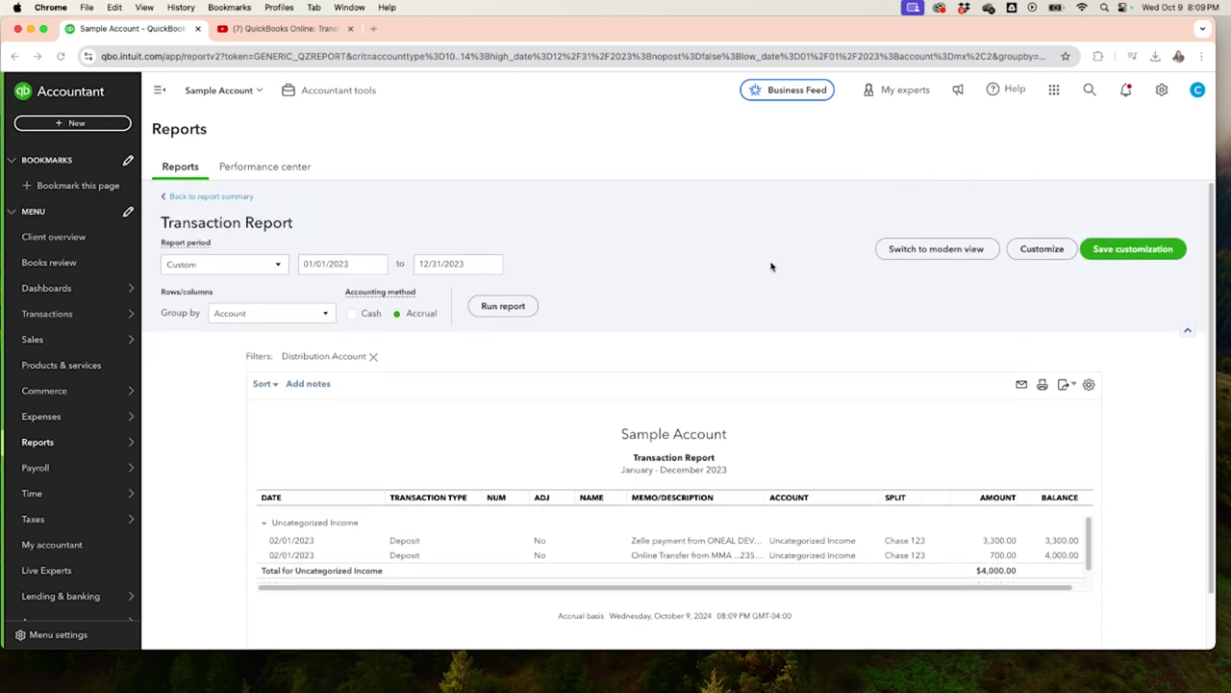
scroll(774, 263, "down", 2)
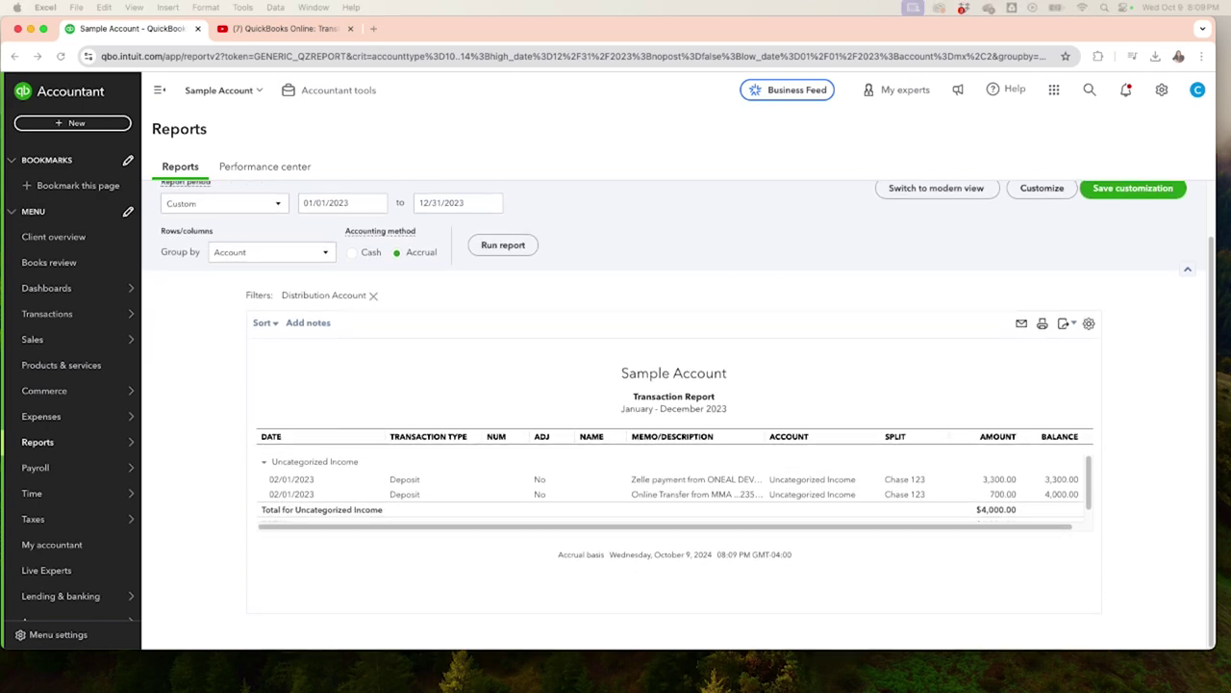
left_click(998, 481)
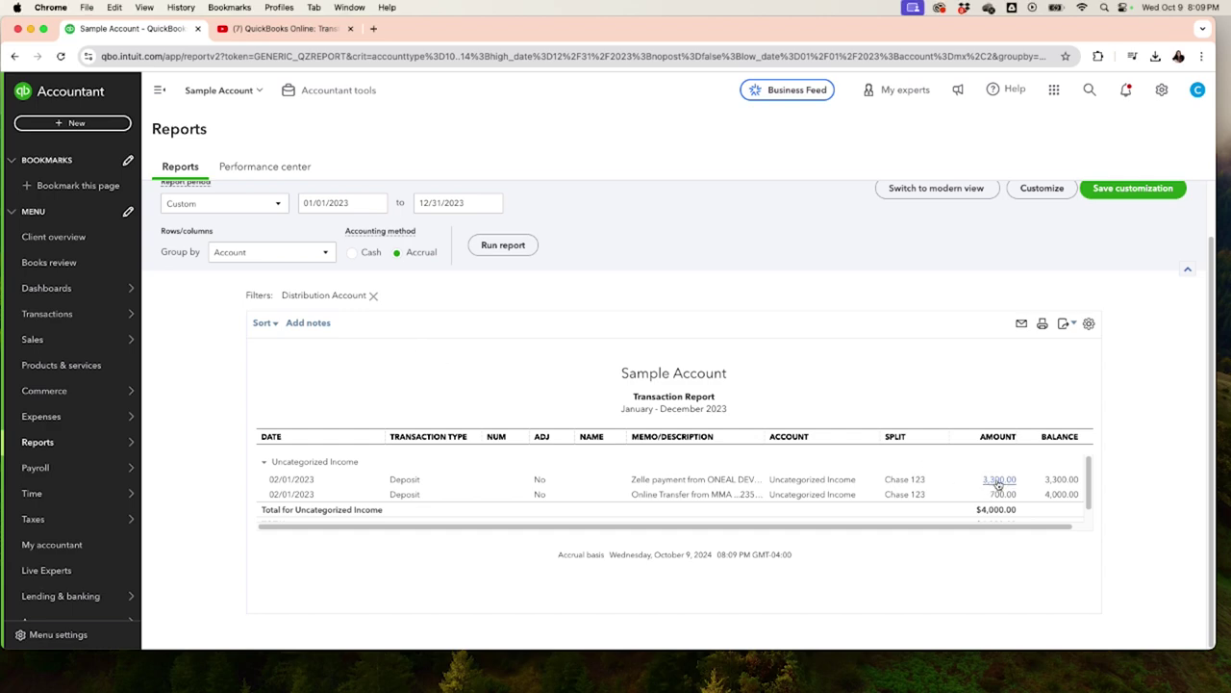
left_click(998, 481)
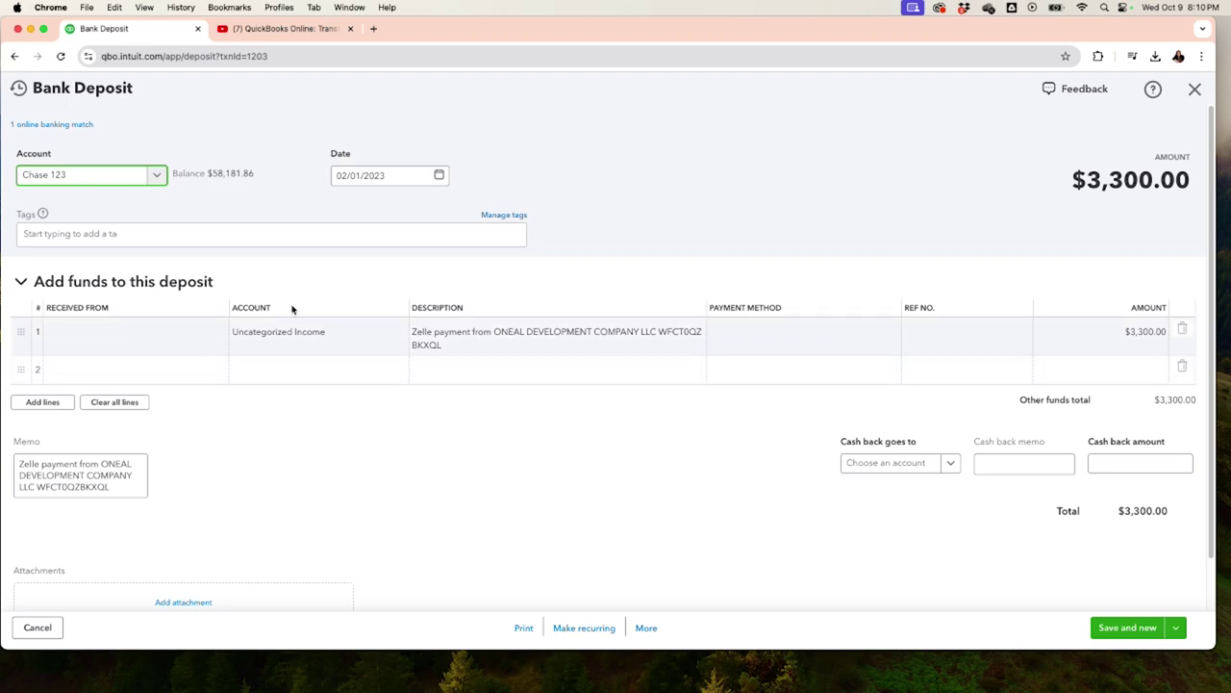
left_click(142, 344)
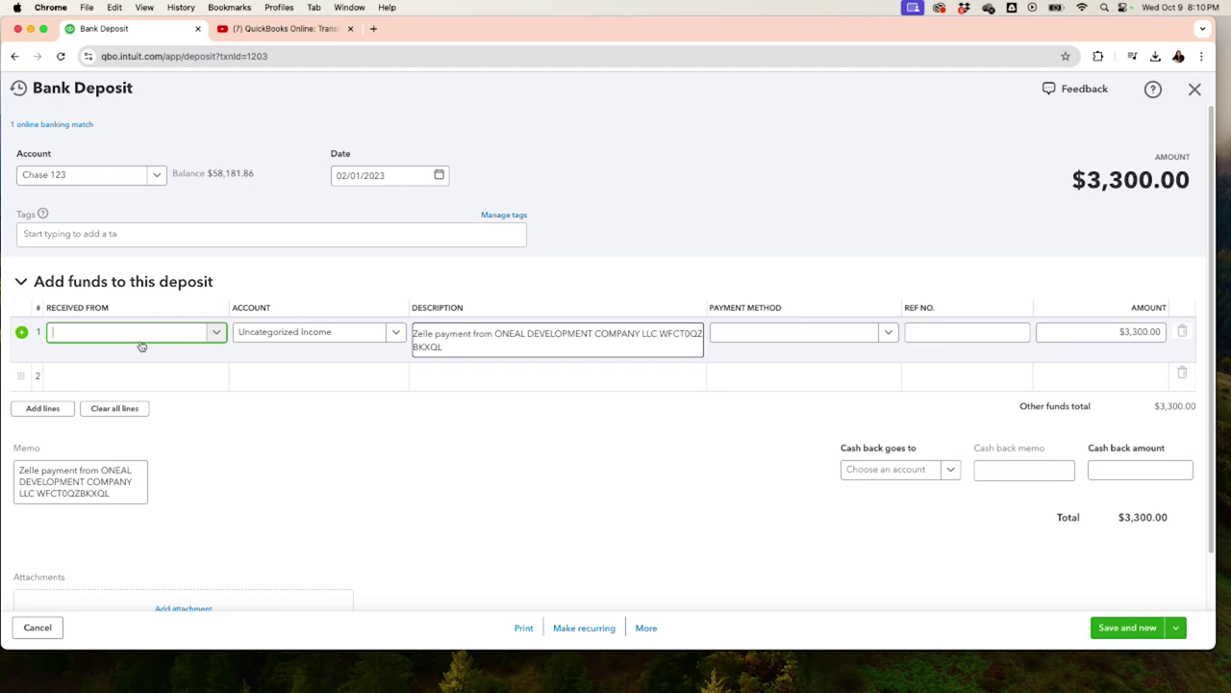
type("Customer")
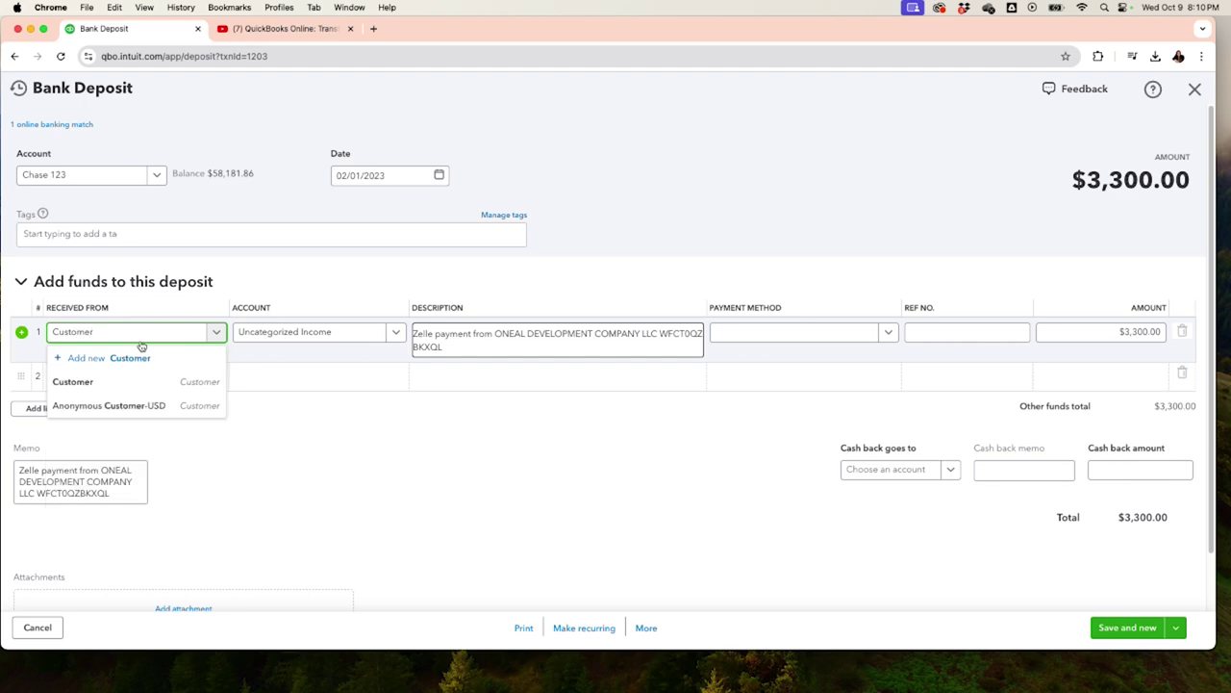
left_click(102, 385)
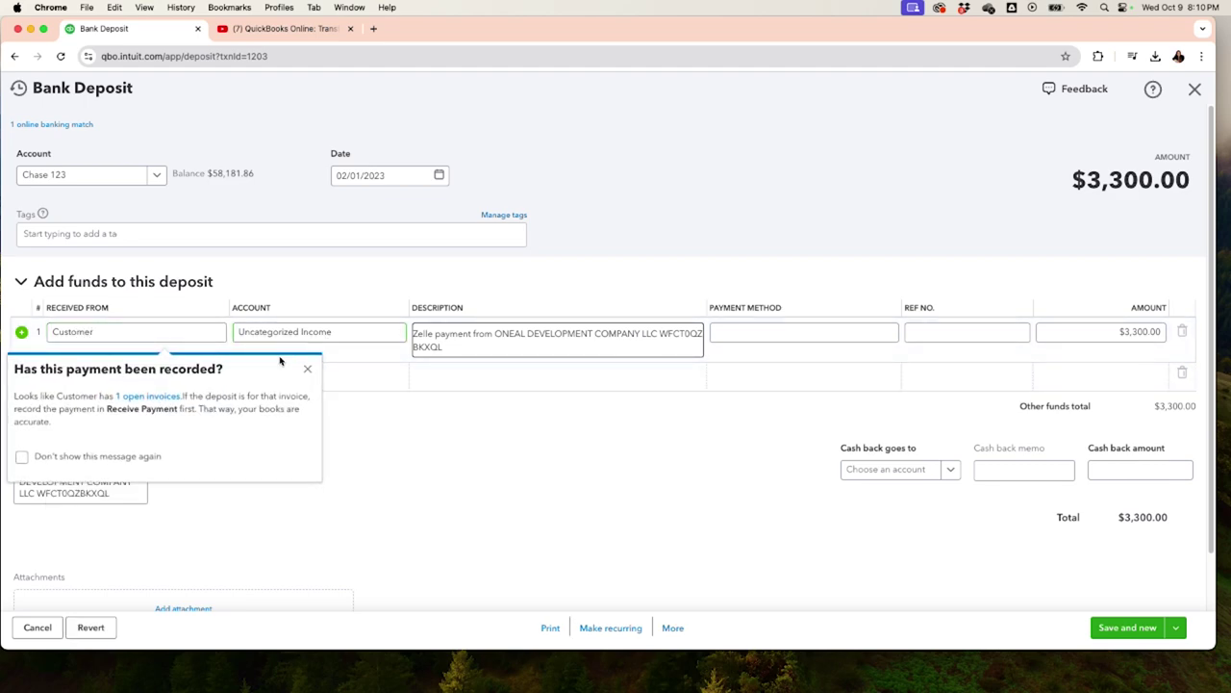
left_click(307, 368)
Step: Change the $3,300.00 deposit line's account to Sales, save the deposit, and return to the Transaction Report
left_click(332, 343)
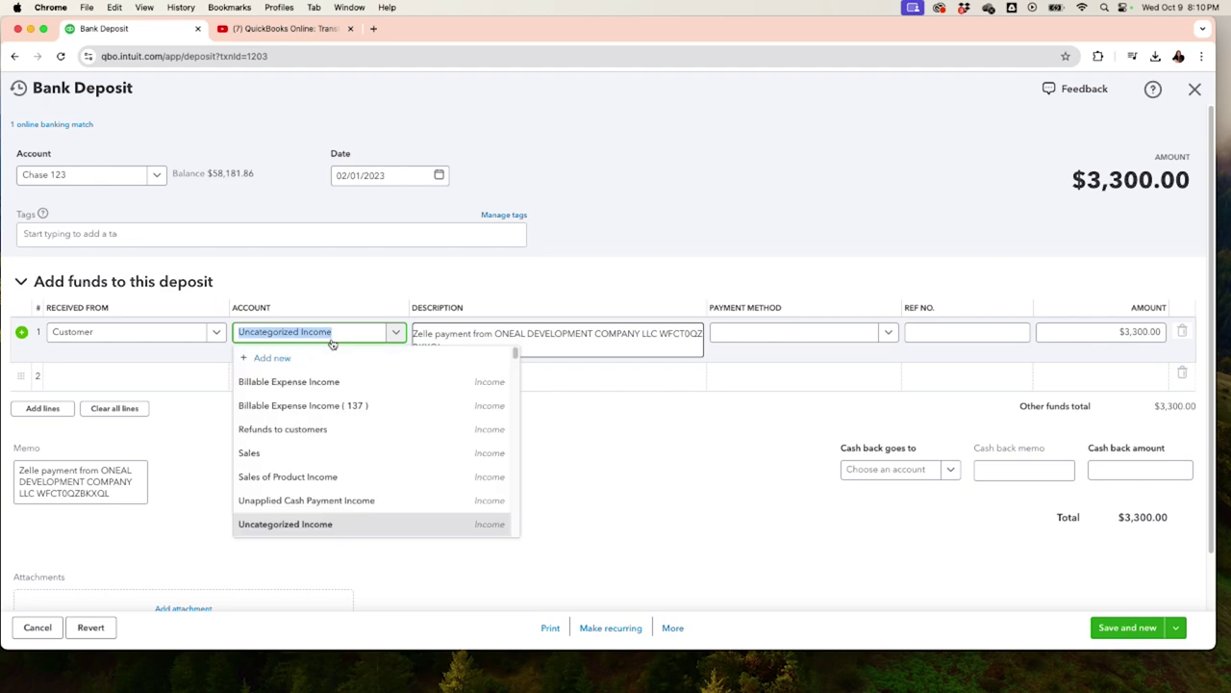
type("sales")
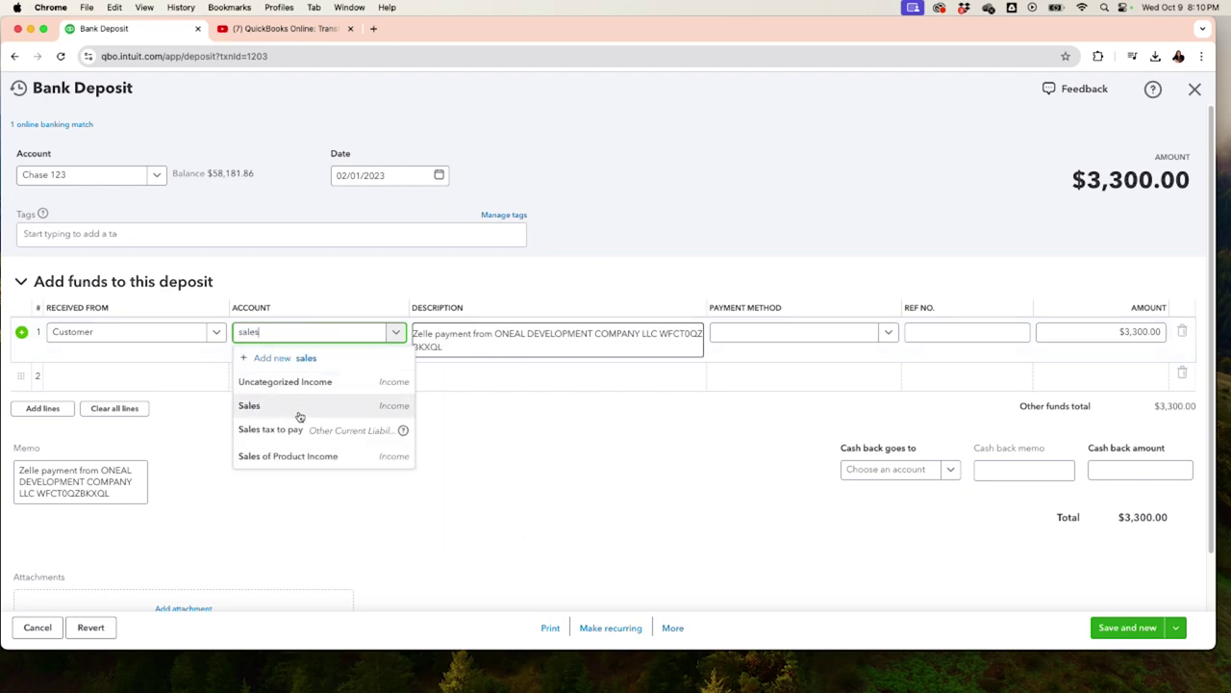
left_click(299, 415)
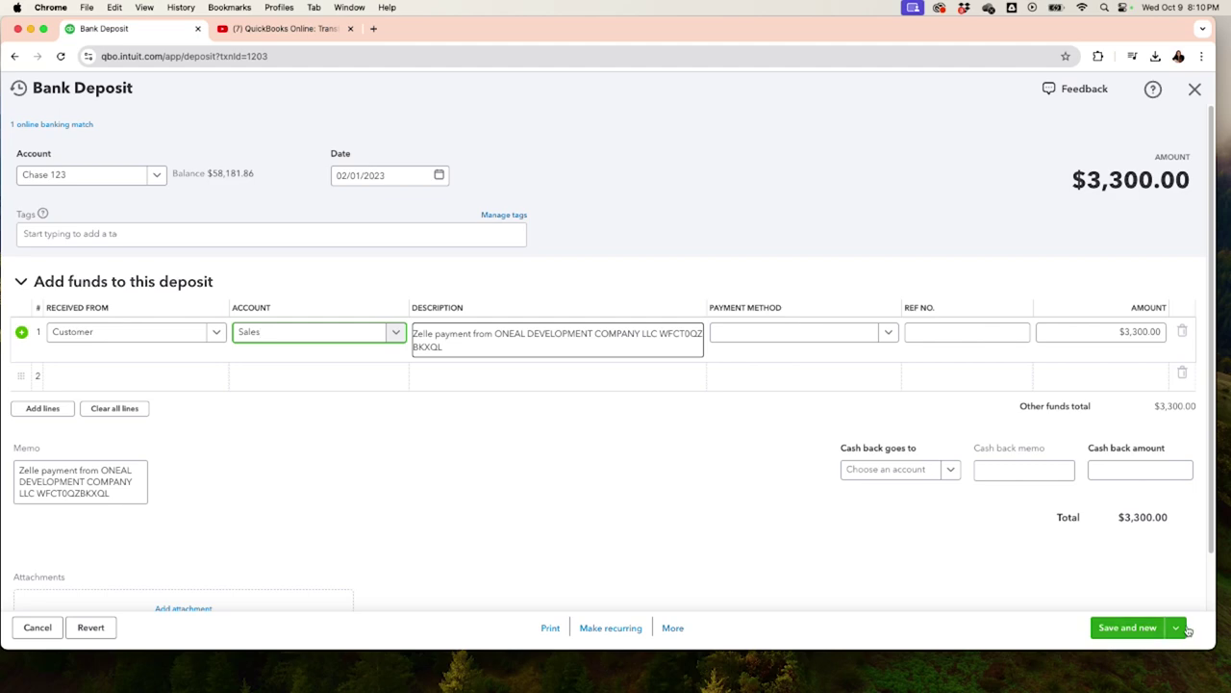
left_click(1169, 627)
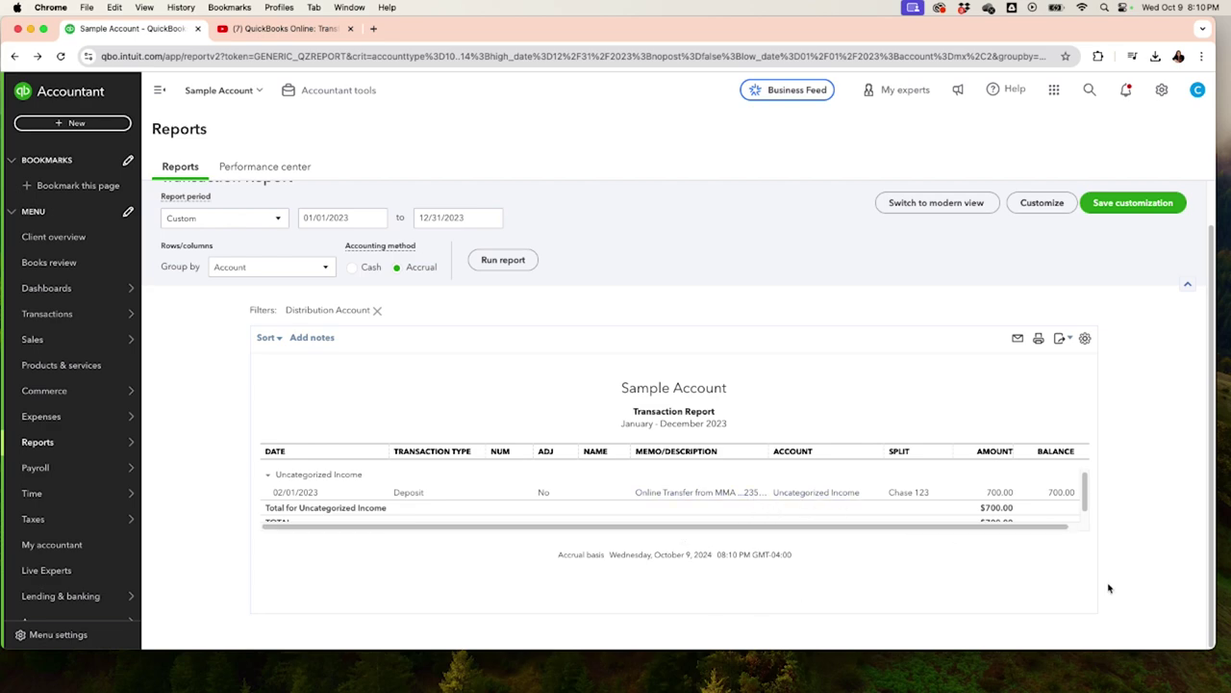
Step: Duplicate the report's browser tab and start a new invoice in the copy
right_click(111, 28)
left_click(161, 126)
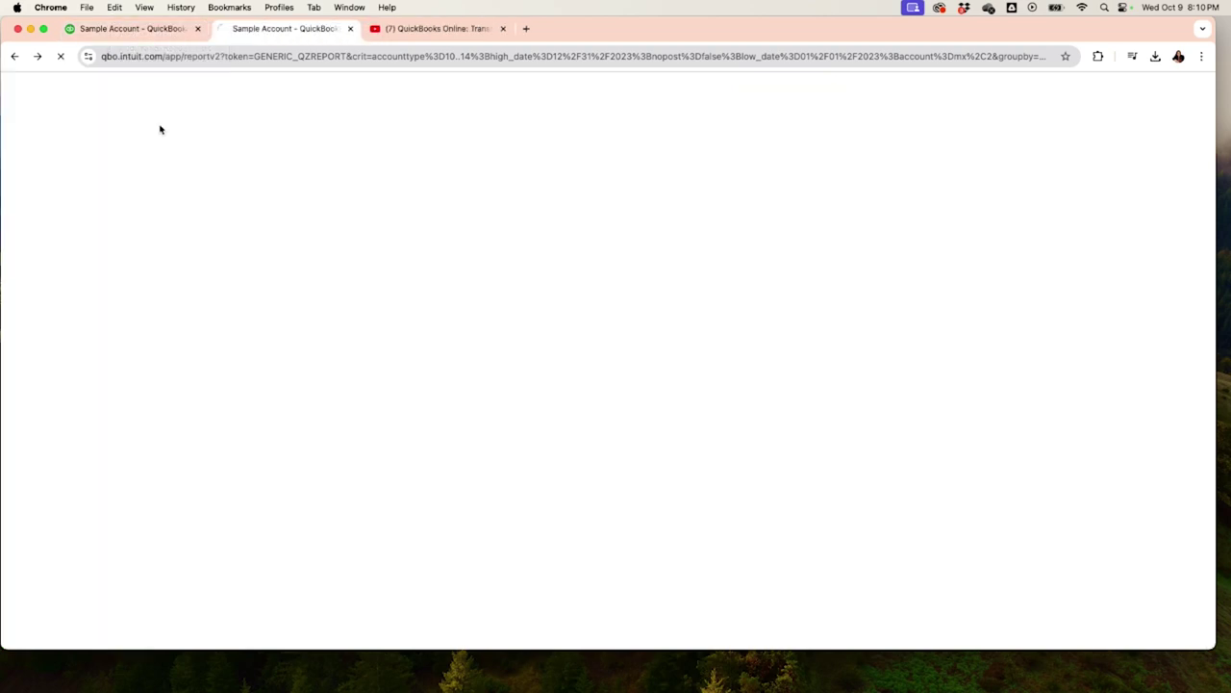
left_click(134, 28)
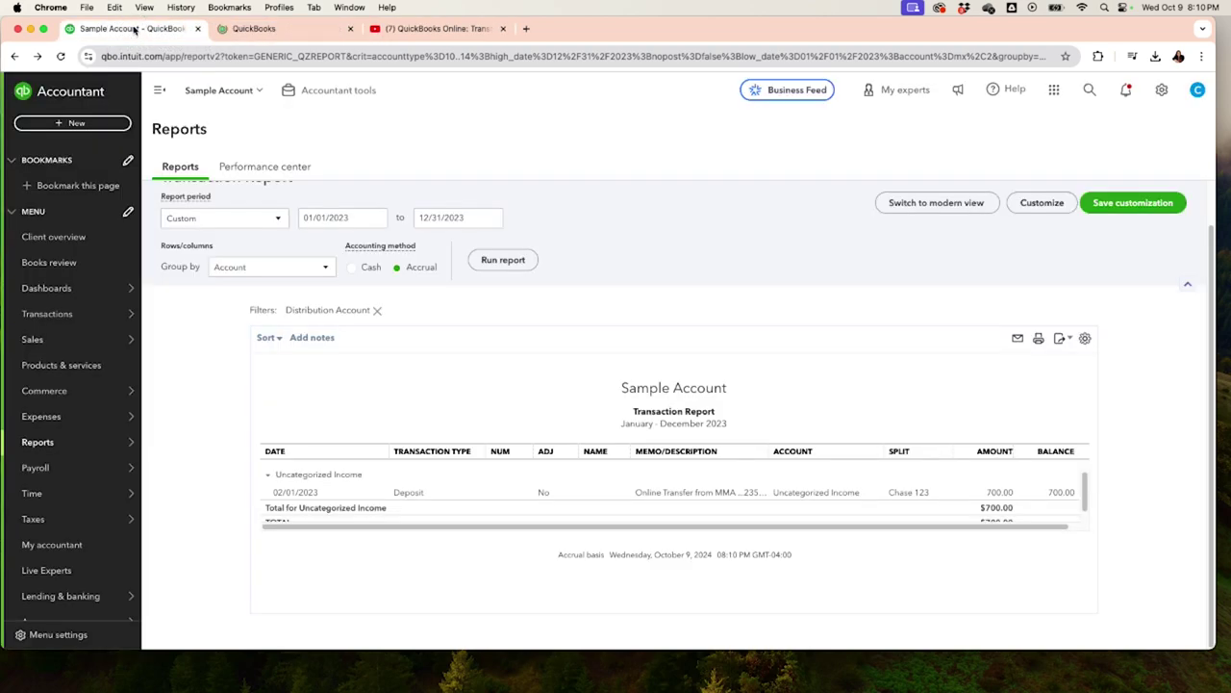
left_click(260, 37)
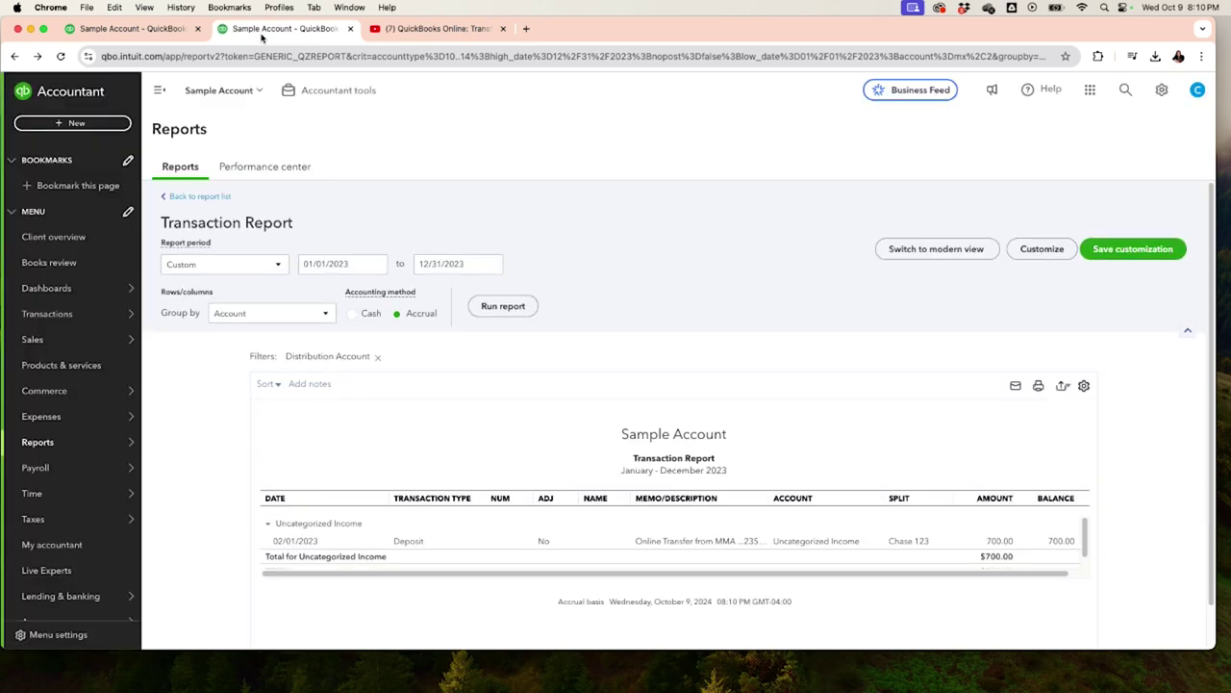
left_click(63, 122)
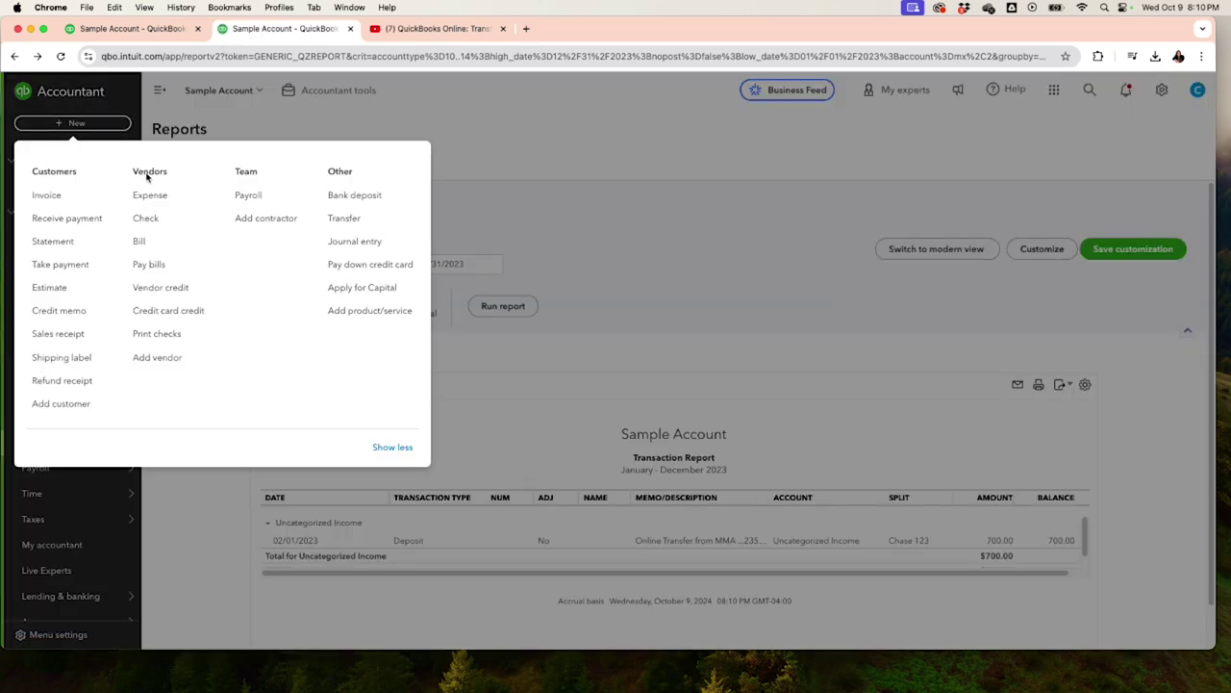
left_click(57, 206)
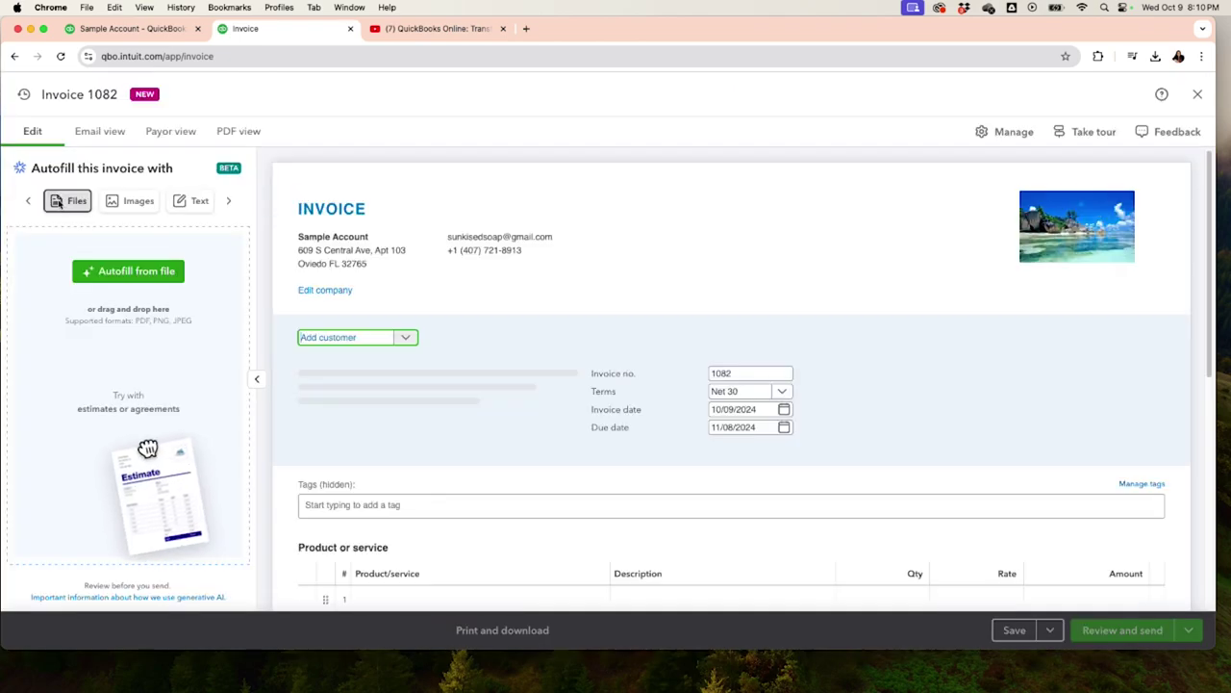
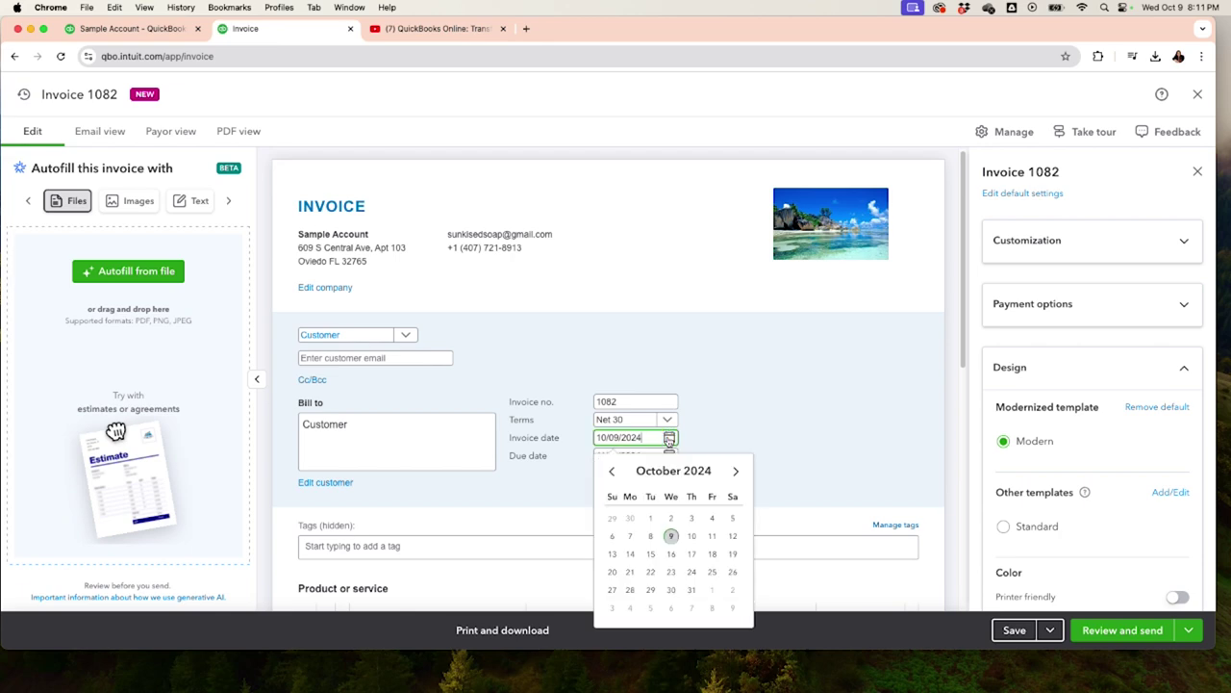
Step: Set the invoice date of the new invoice for Customer to 01/15/2023, keeping the Net 30 terms
left_click(612, 471)
left_click(612, 471)
left_click(612, 472)
left_click(611, 472)
left_click(612, 471)
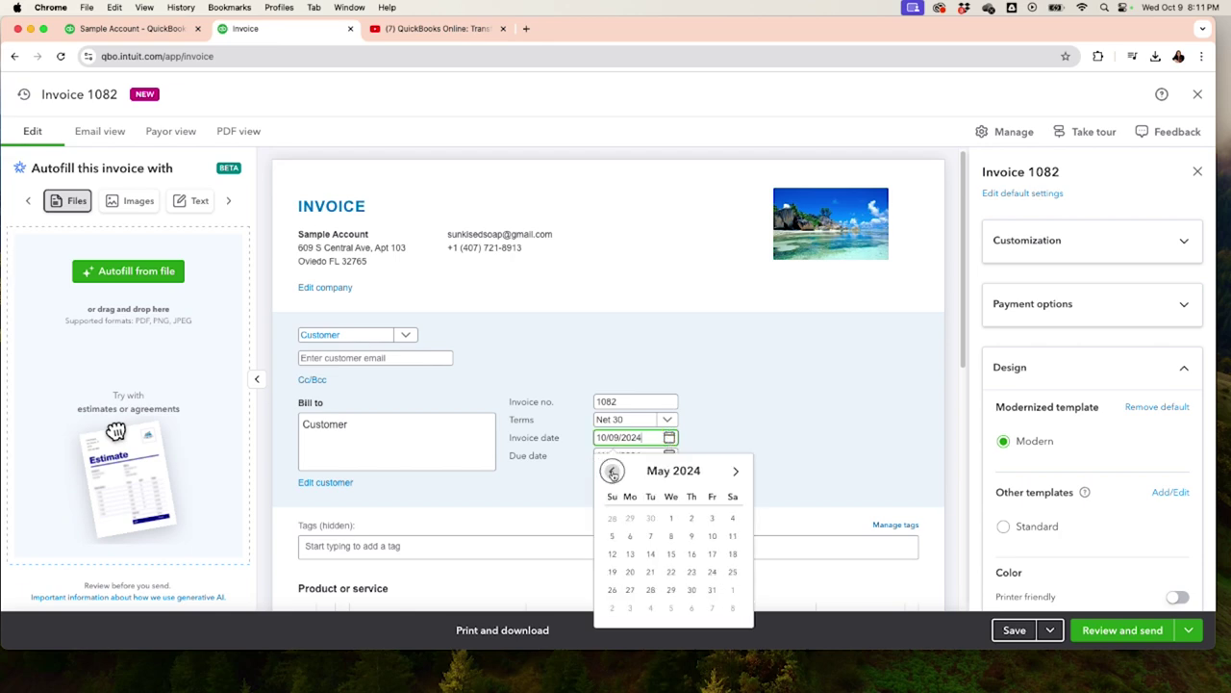
left_click(612, 472)
left_click(612, 471)
left_click(612, 472)
left_click(612, 471)
left_click(612, 472)
left_click(612, 471)
left_click(612, 472)
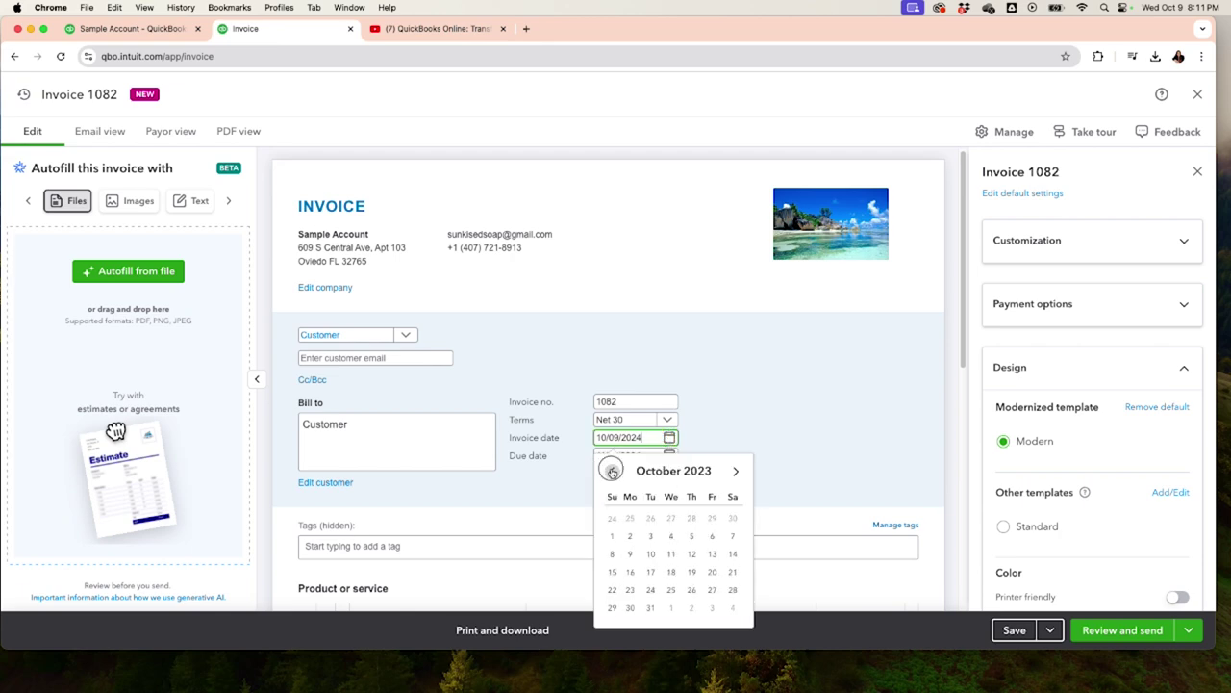
left_click(611, 472)
left_click(612, 472)
left_click(612, 472)
left_click(612, 472)
left_click(612, 471)
left_click(612, 471)
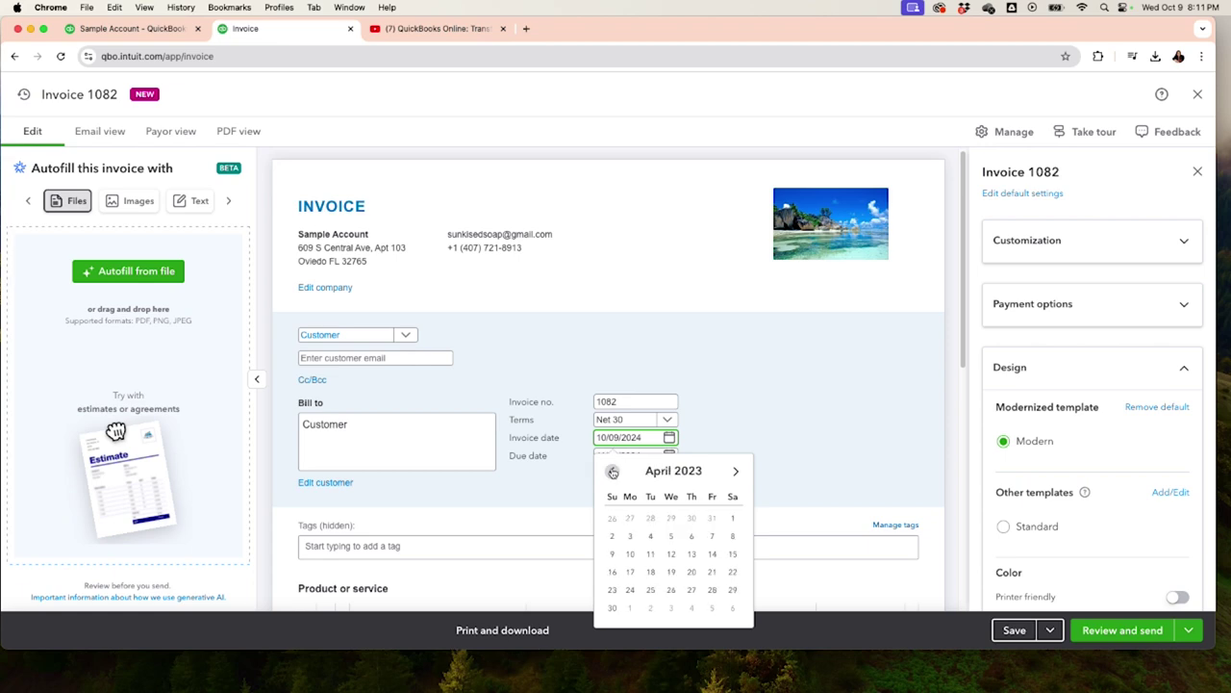
left_click(612, 472)
left_click(612, 472)
left_click(612, 471)
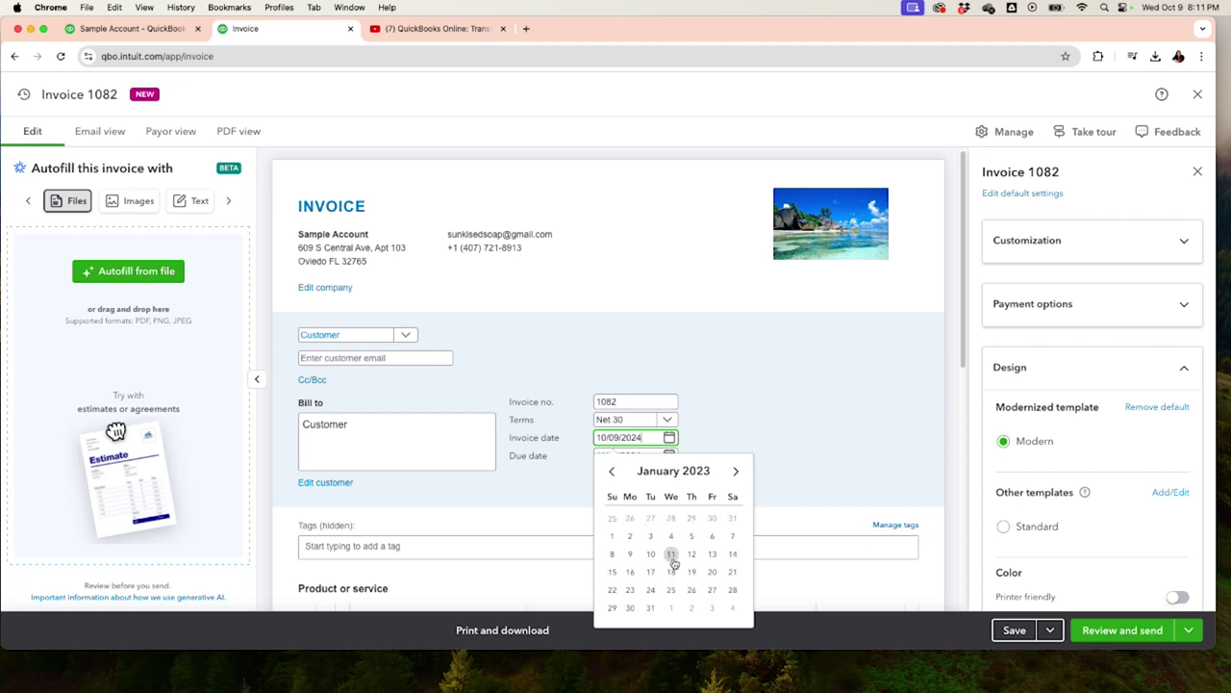
left_click(612, 572)
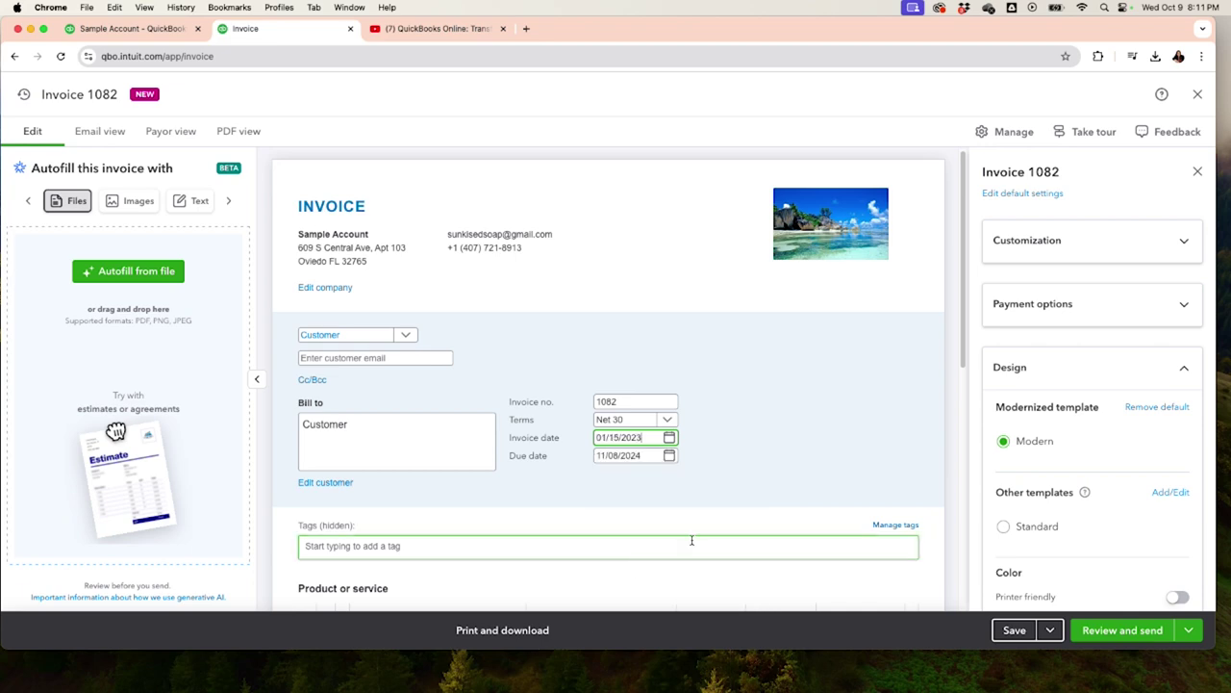
left_click(651, 516)
left_click(601, 493)
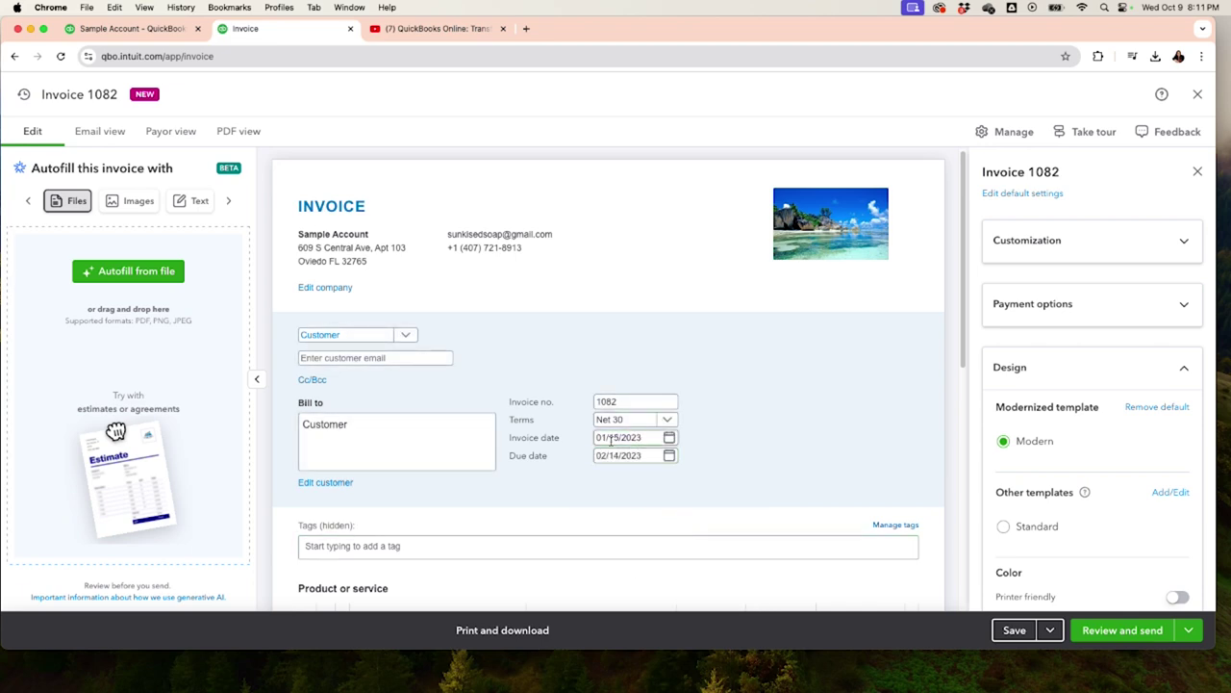
scroll(653, 437, "down", 1)
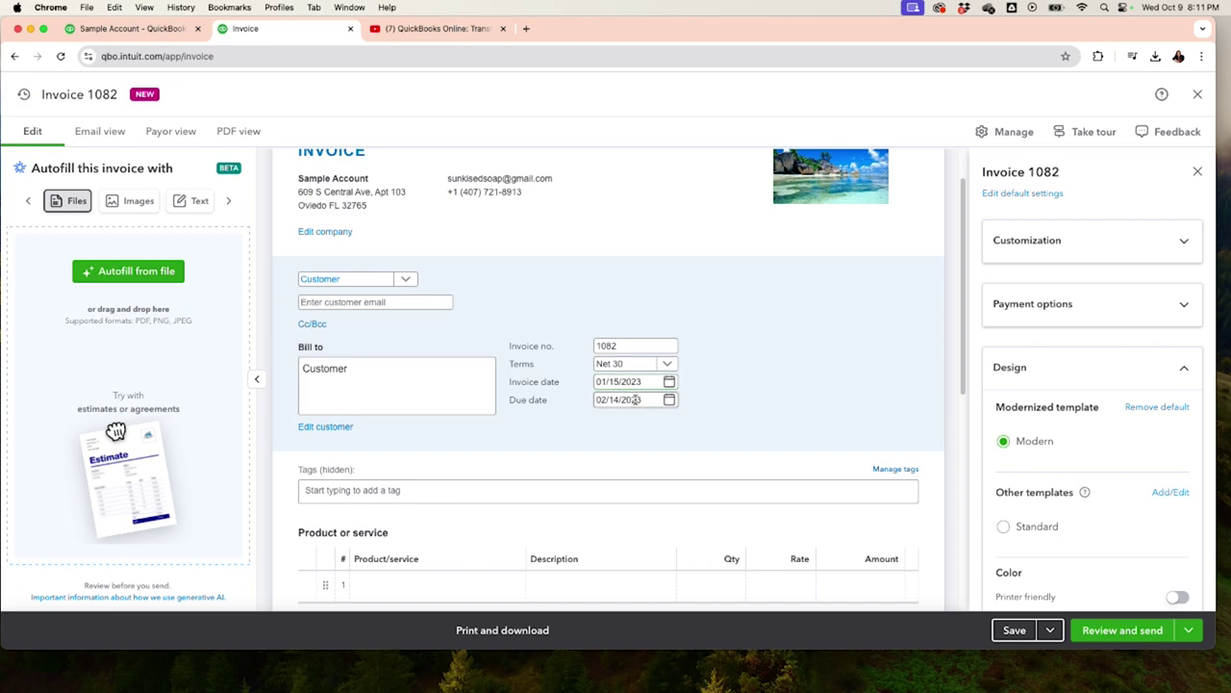
Step: Select Evaluation Meeting as the product/service on the invoice's first line
scroll(593, 490, "down", 2)
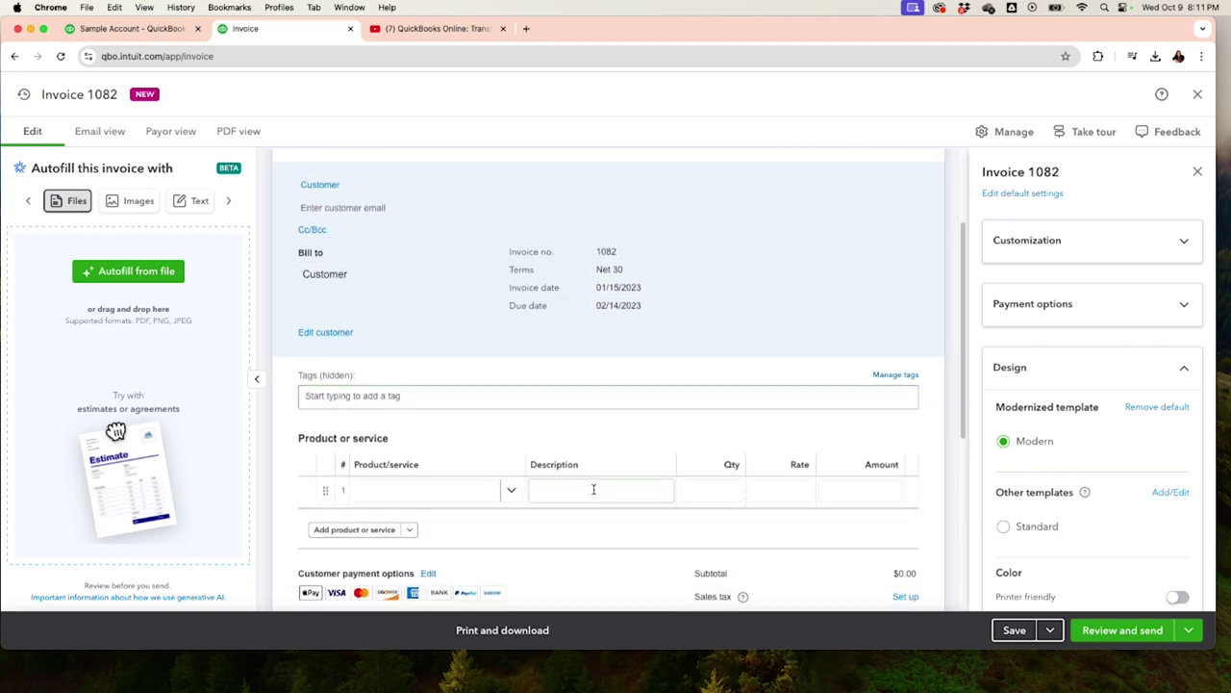
left_click(429, 491)
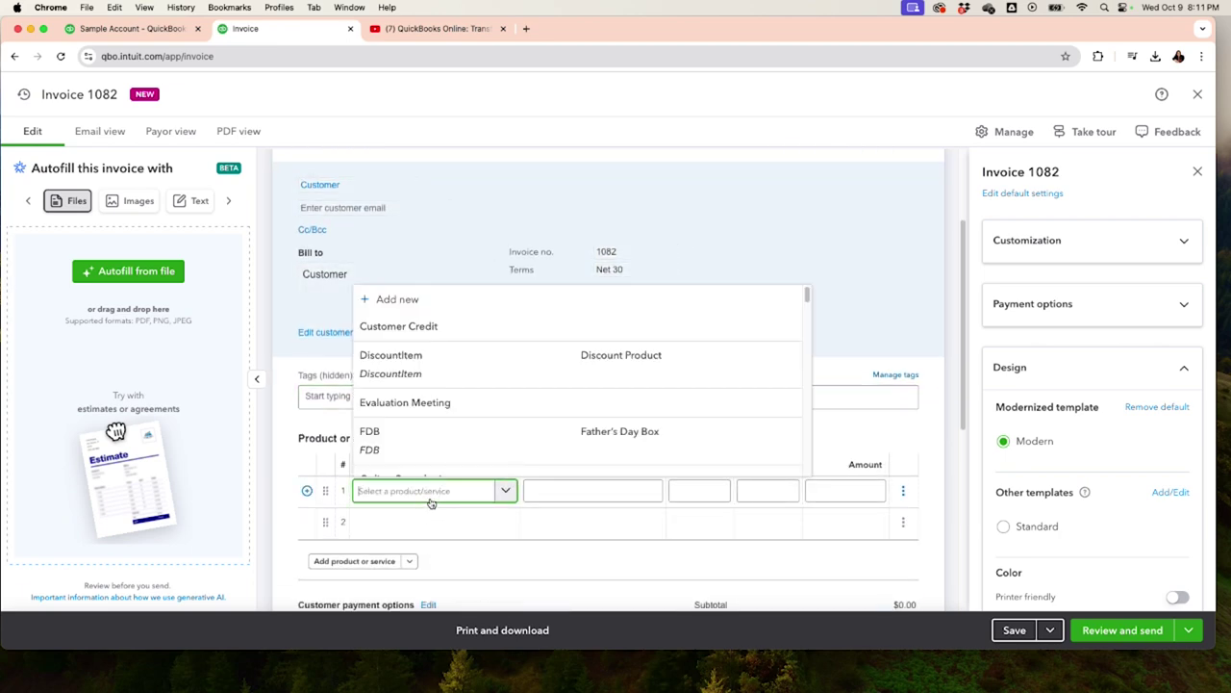
left_click(434, 499)
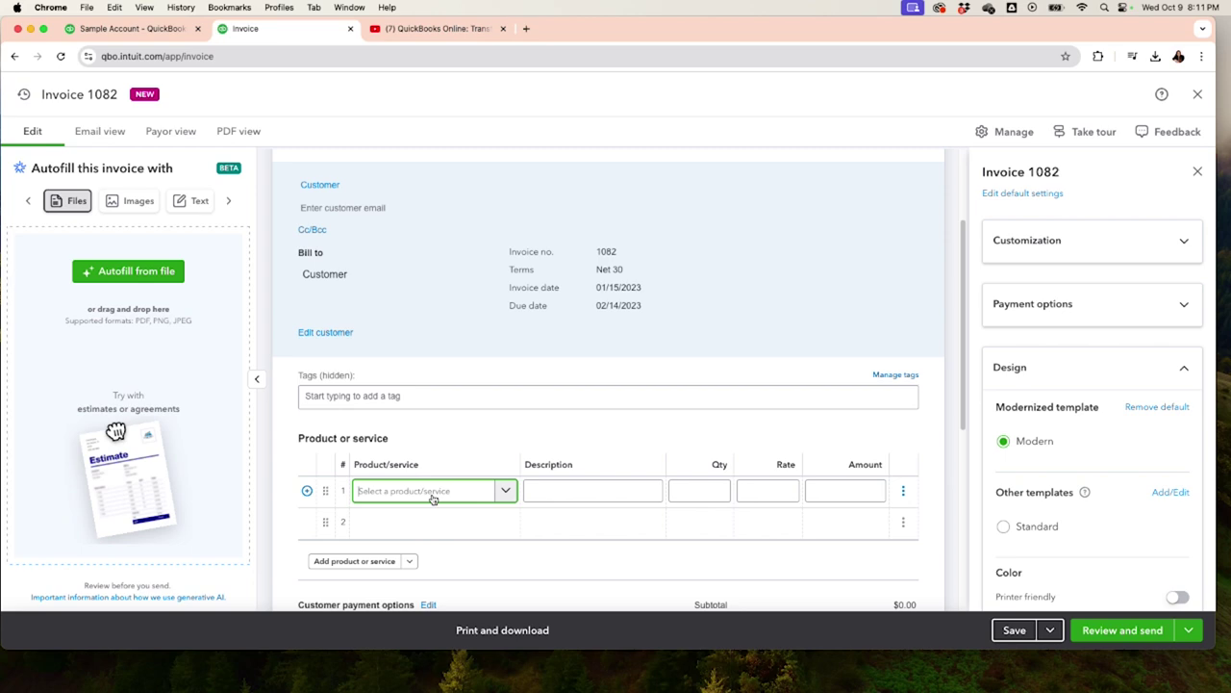
left_click(433, 493)
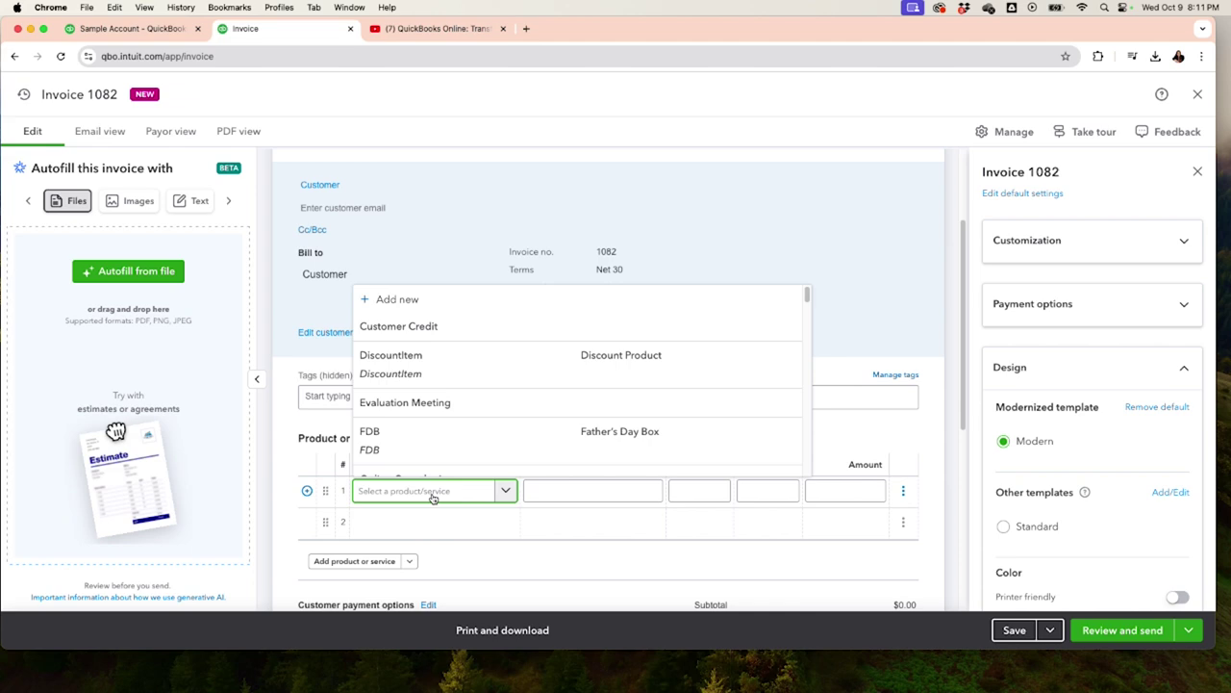
type("servic")
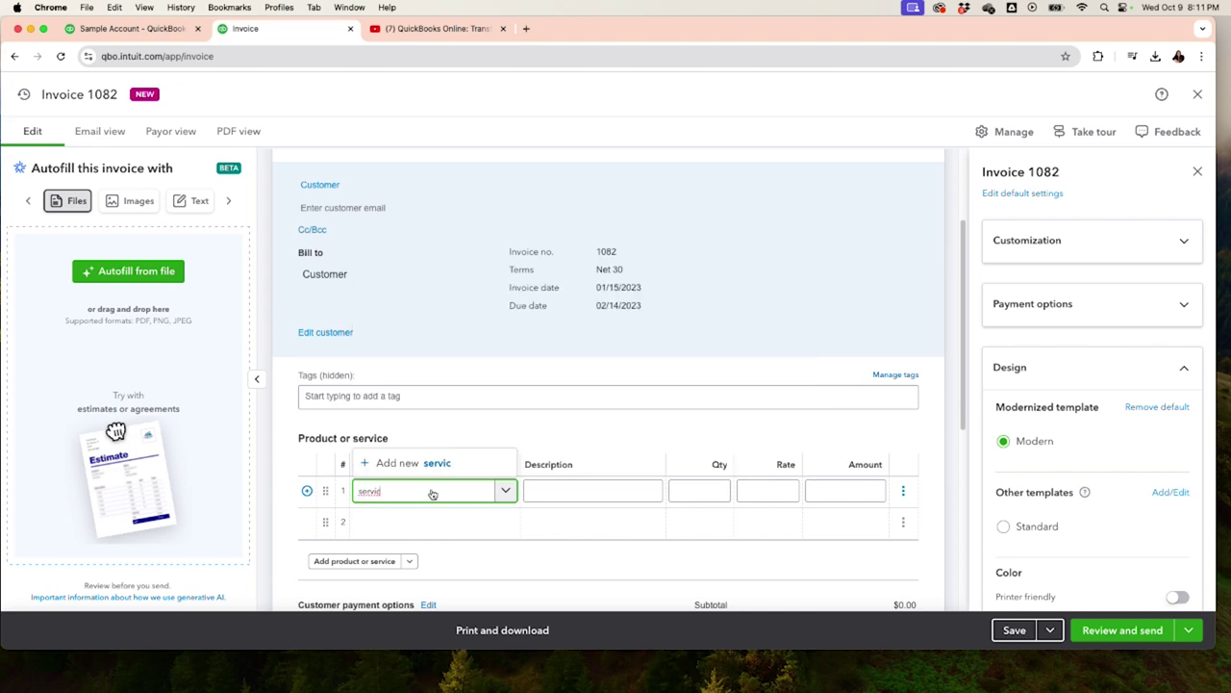
key("BackSpace")
key("BackSpace")
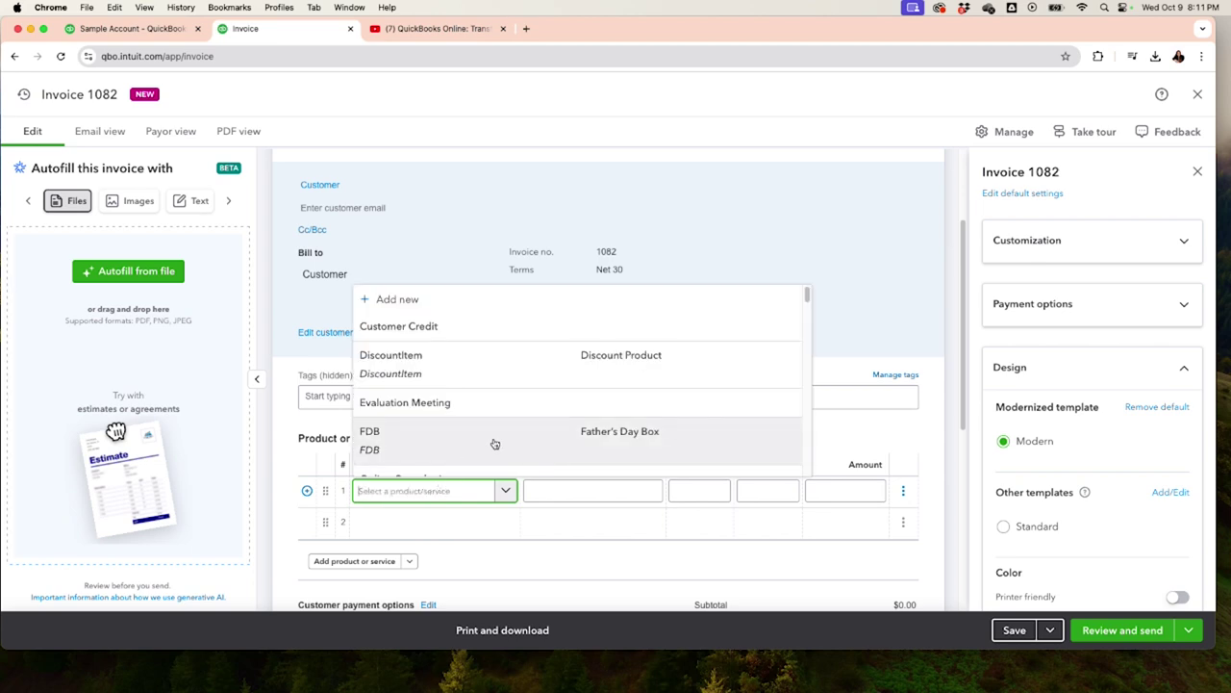
scroll(495, 394, "down", 3)
left_click(496, 317)
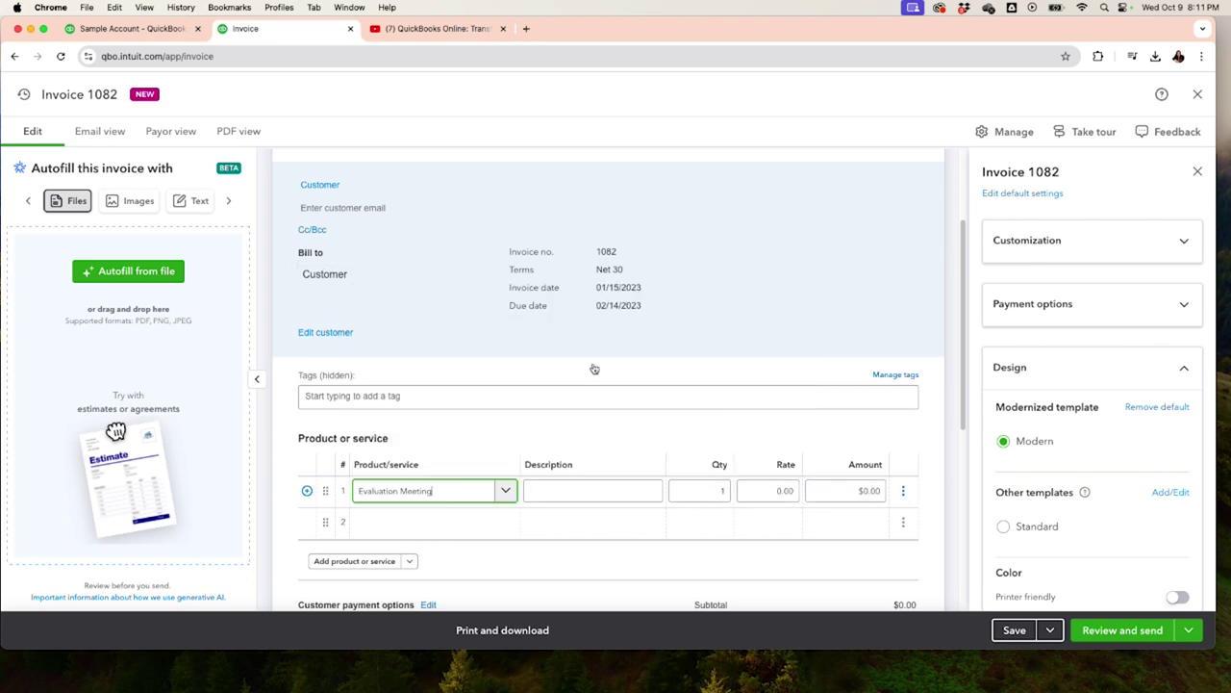
Step: Set the Evaluation Meeting line's rate to 700, save the invoice, and close it
left_click(758, 488)
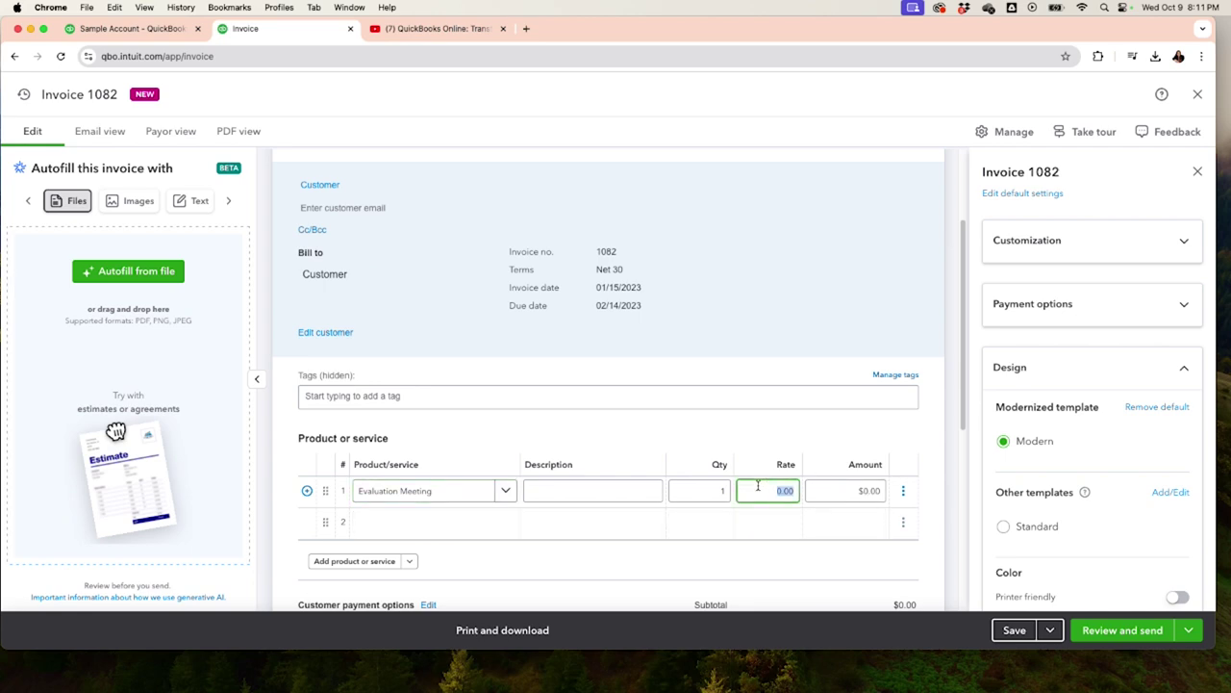
type("700")
left_click(705, 561)
scroll(718, 566, "down", 1)
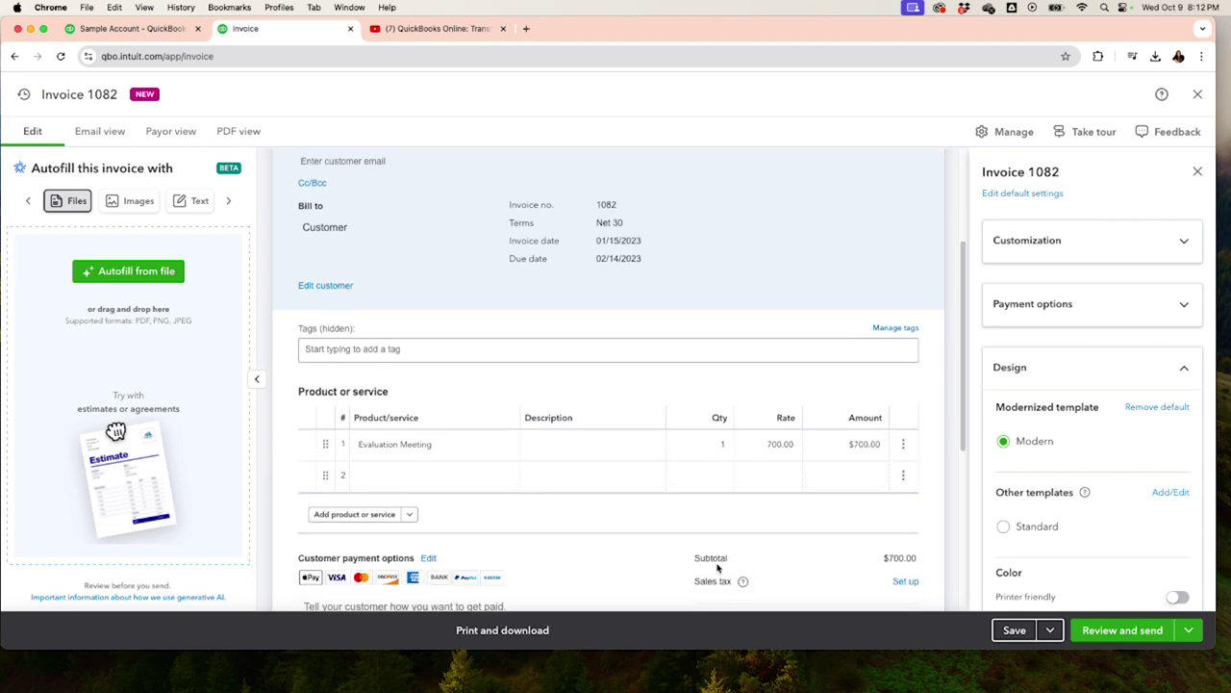
scroll(718, 569, "down", 5)
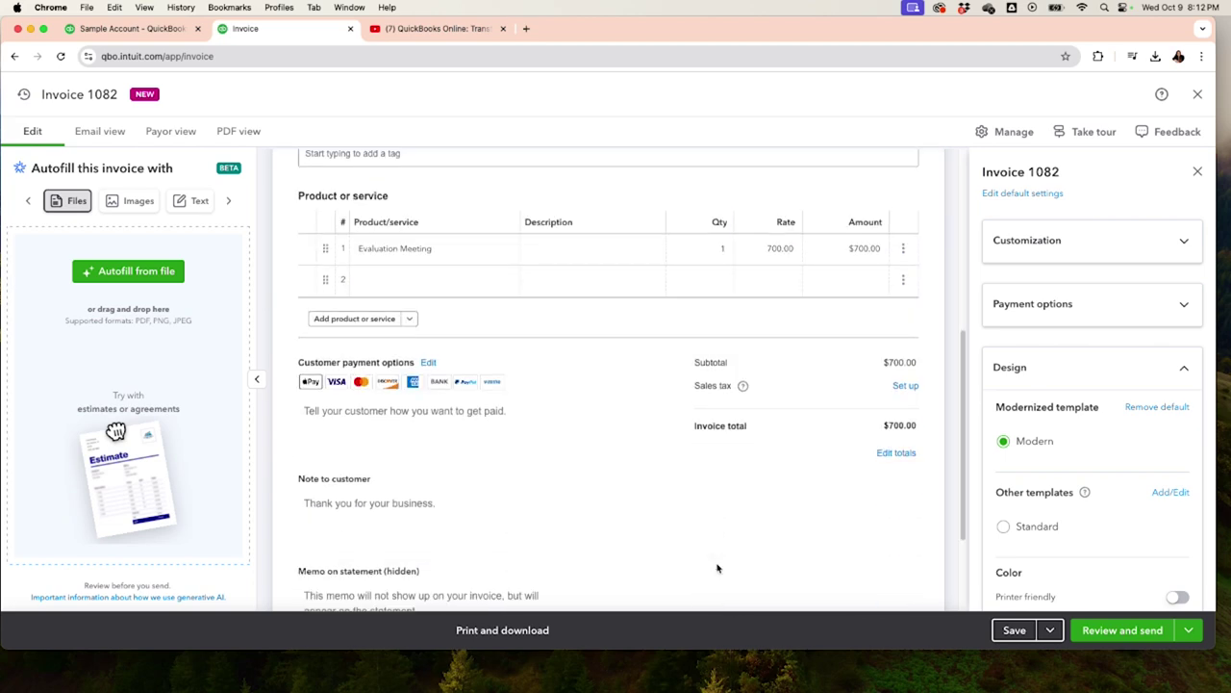
left_click(1012, 630)
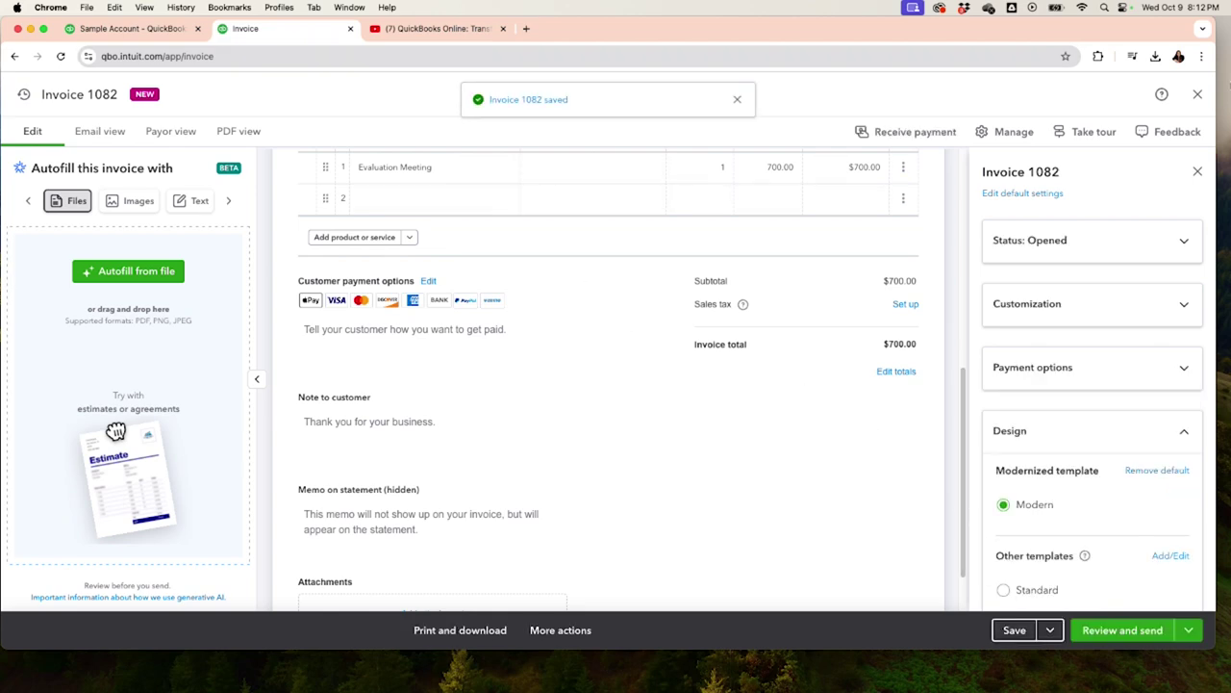
left_click(1197, 95)
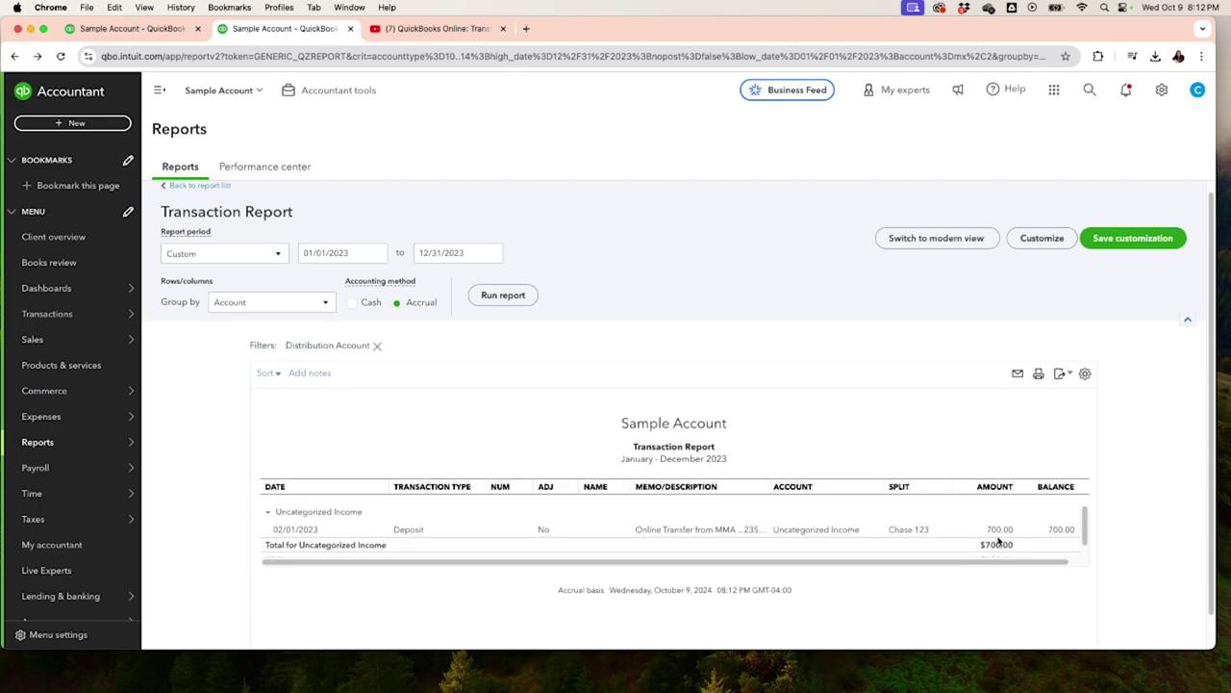
Step: Search the Sales customers list for "customer" and open the record of the customer named Customer
mouse_move(110, 395)
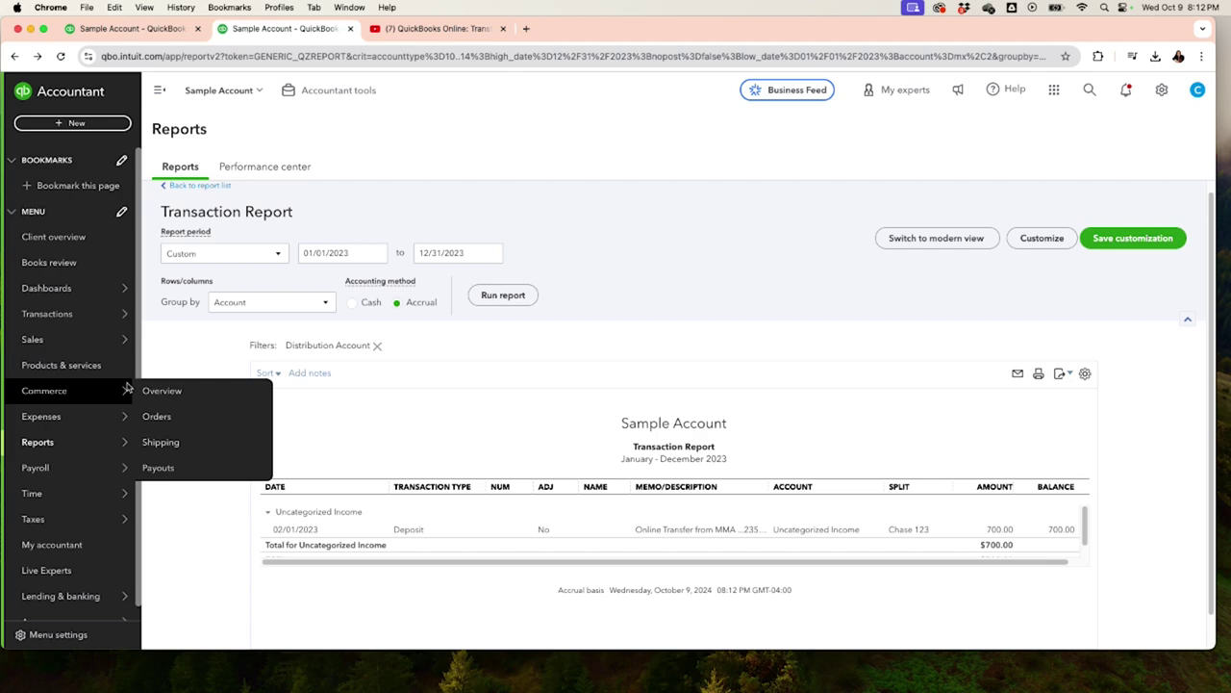
mouse_move(82, 339)
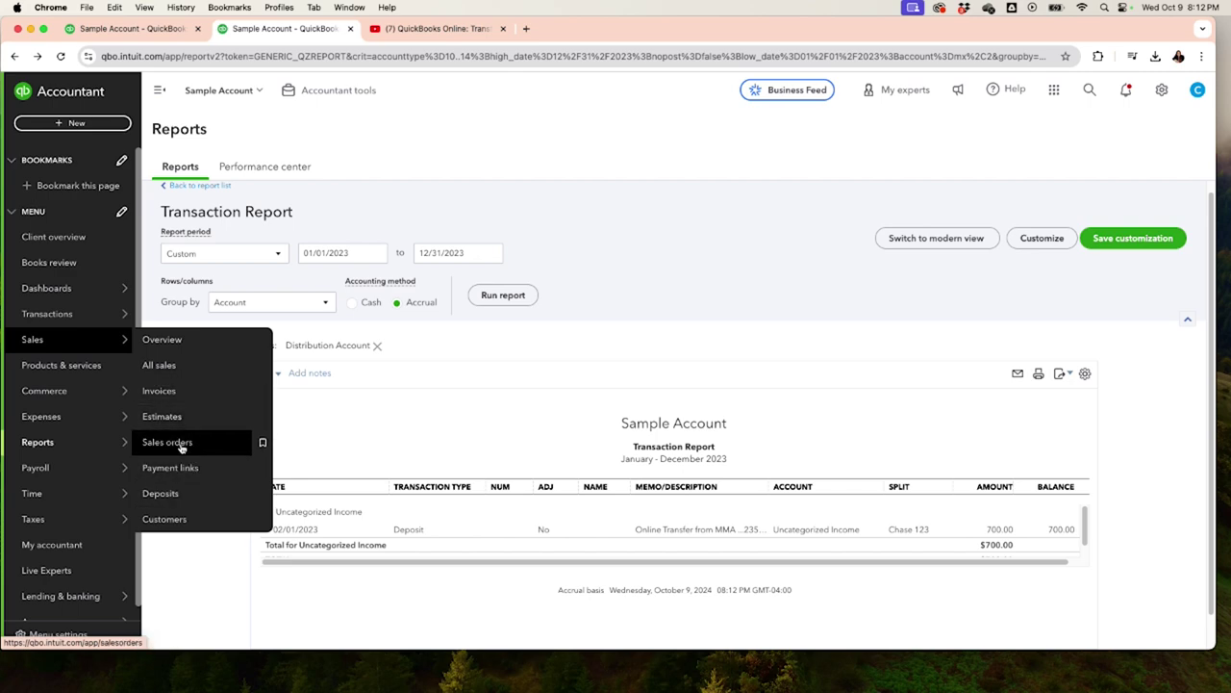
left_click(180, 520)
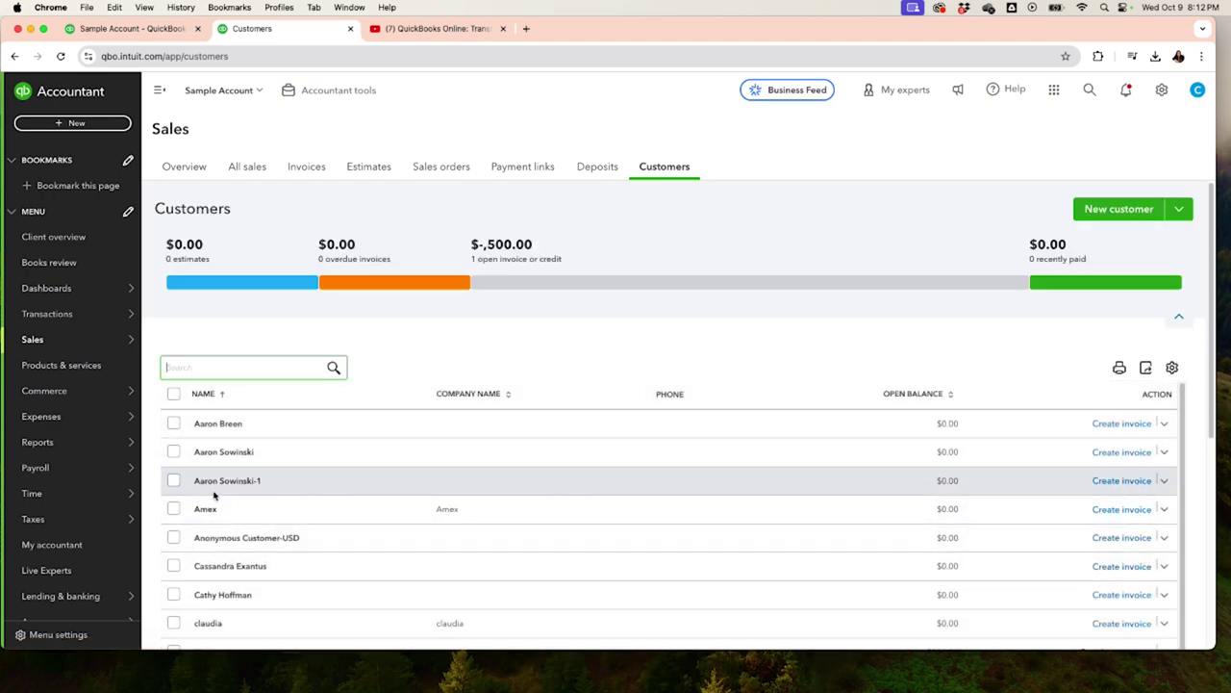
type("customer")
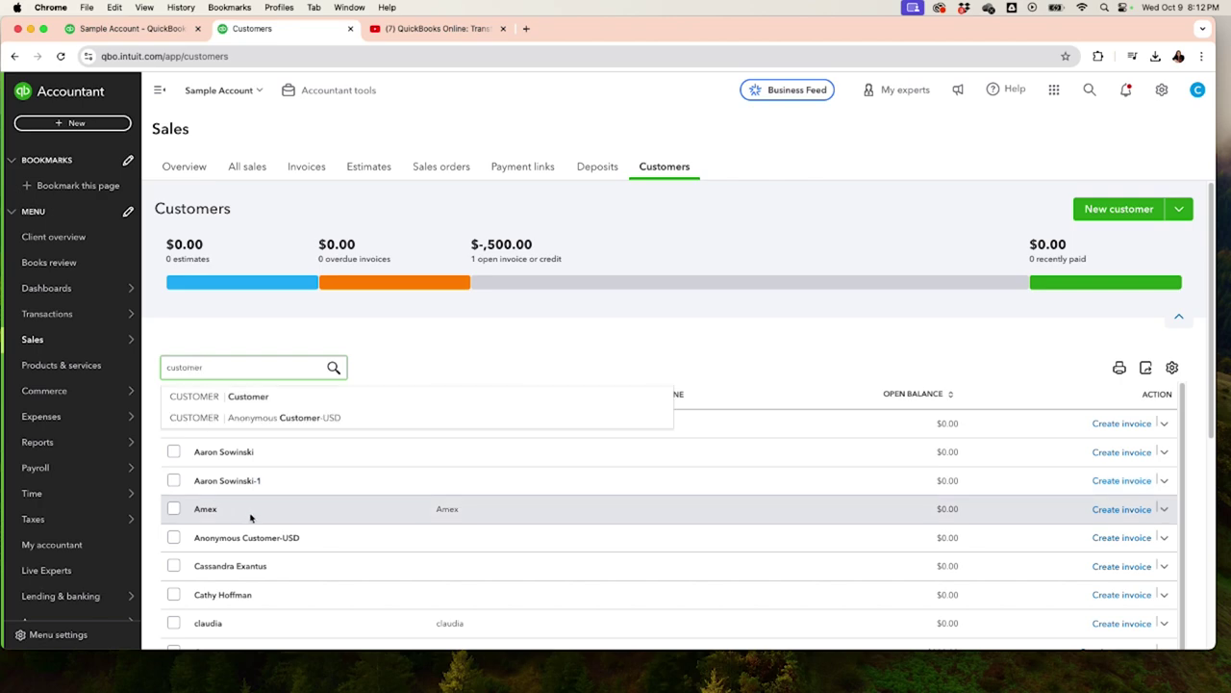
left_click(244, 398)
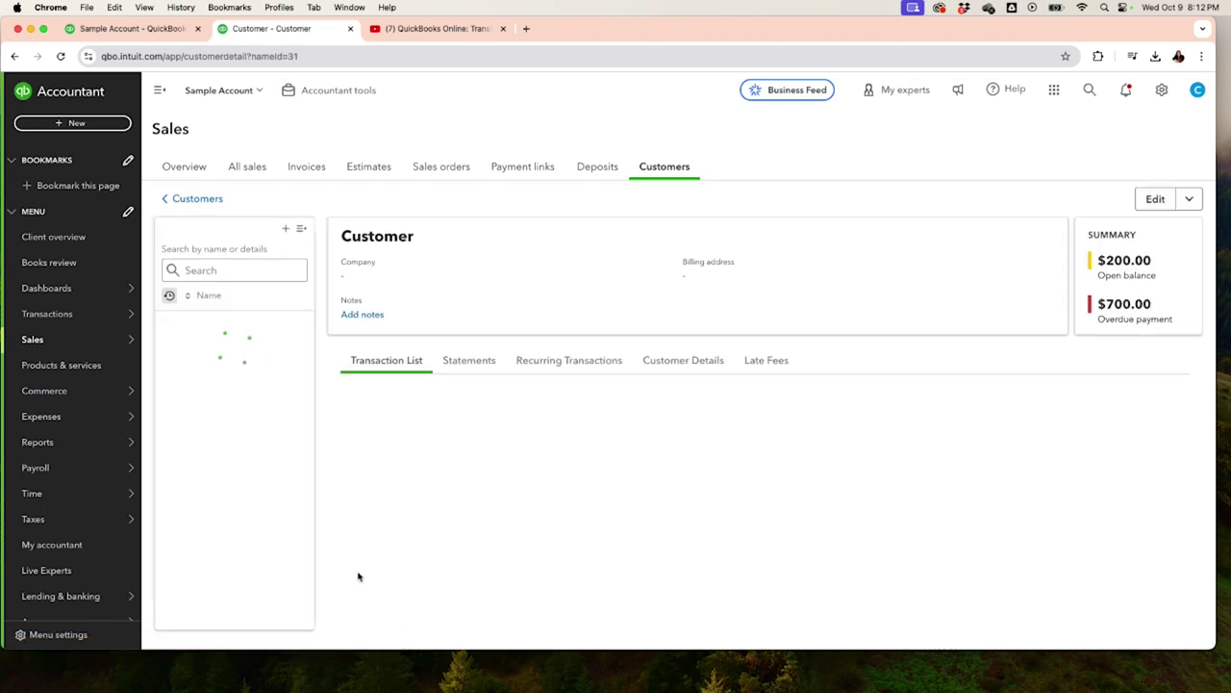
Step: Find the overdue $700.00 Invoice 1082 in the customer's transaction list, compare it with the uncategorized income report, and start receiving its payment
scroll(370, 565, "down", 5)
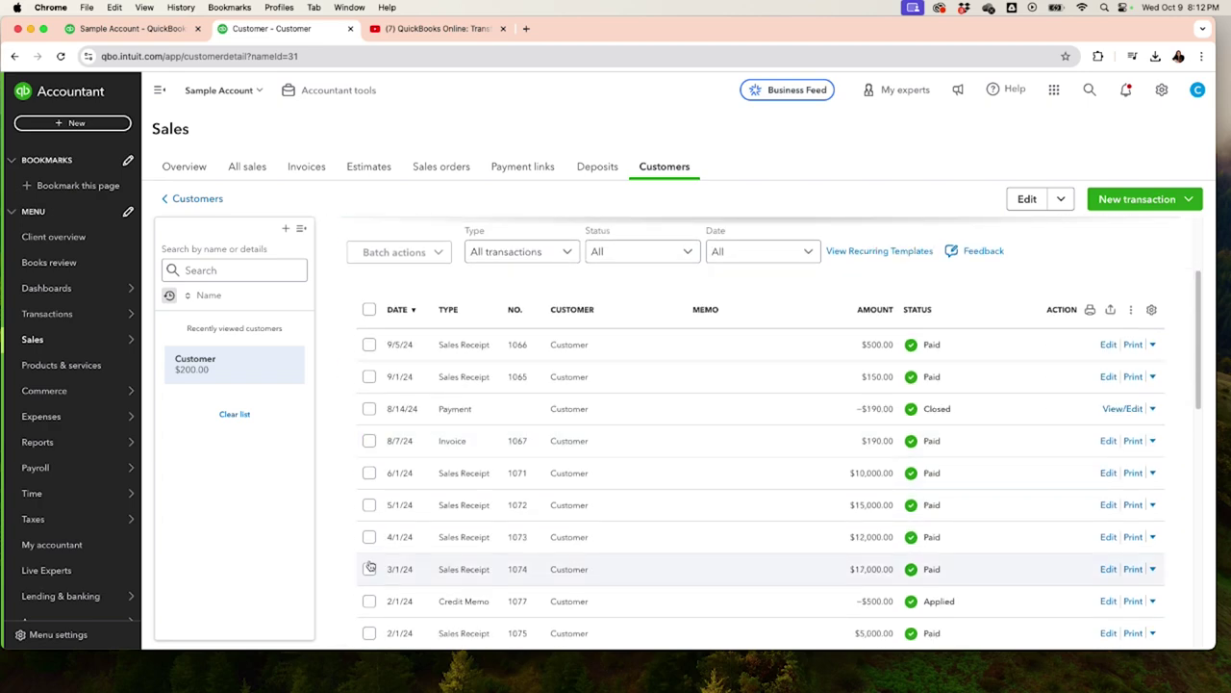
scroll(449, 542, "down", 8)
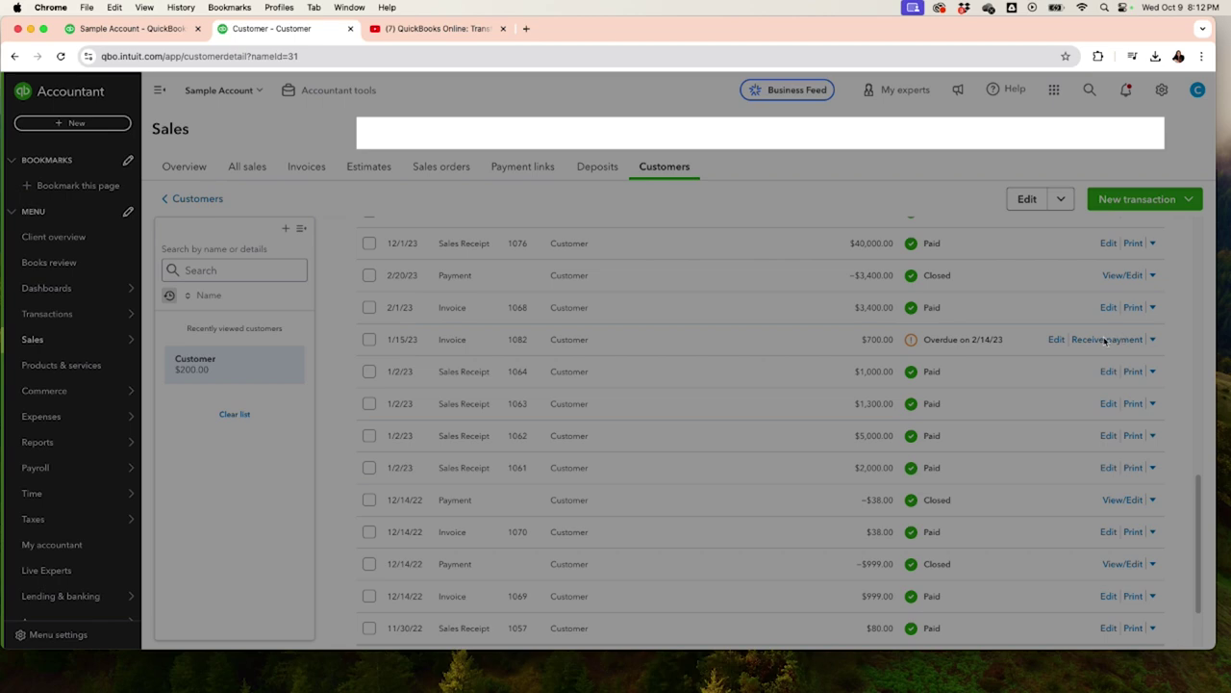
left_click(106, 29)
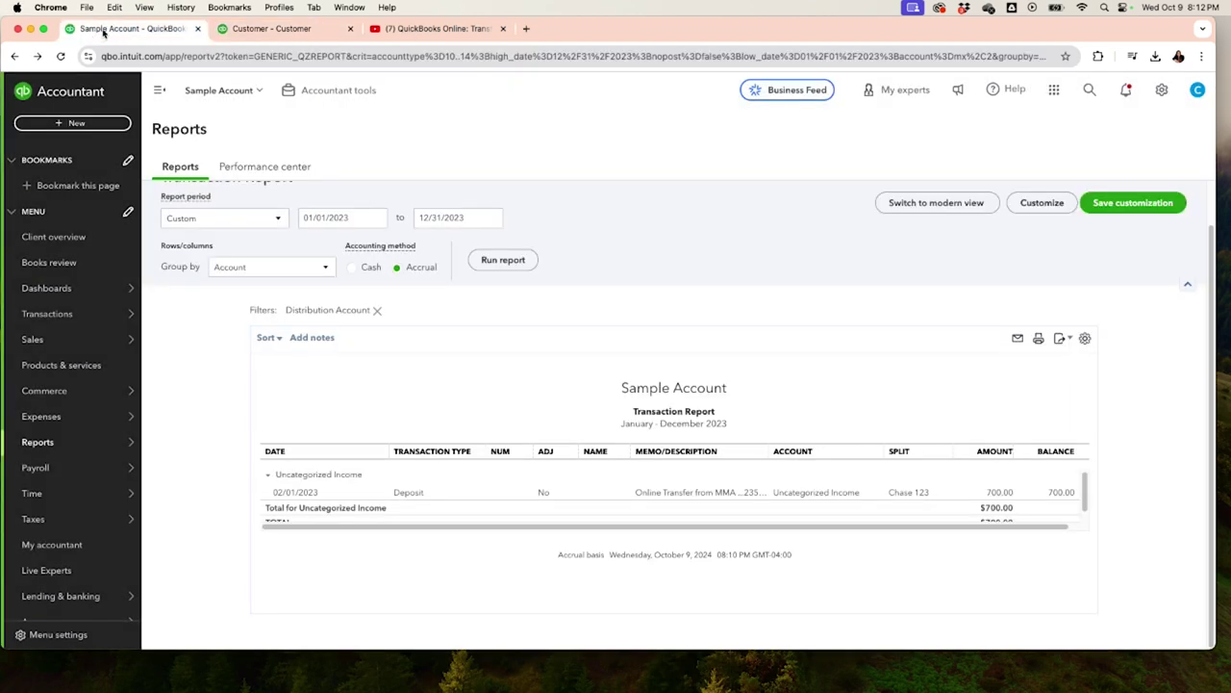
left_click(240, 31)
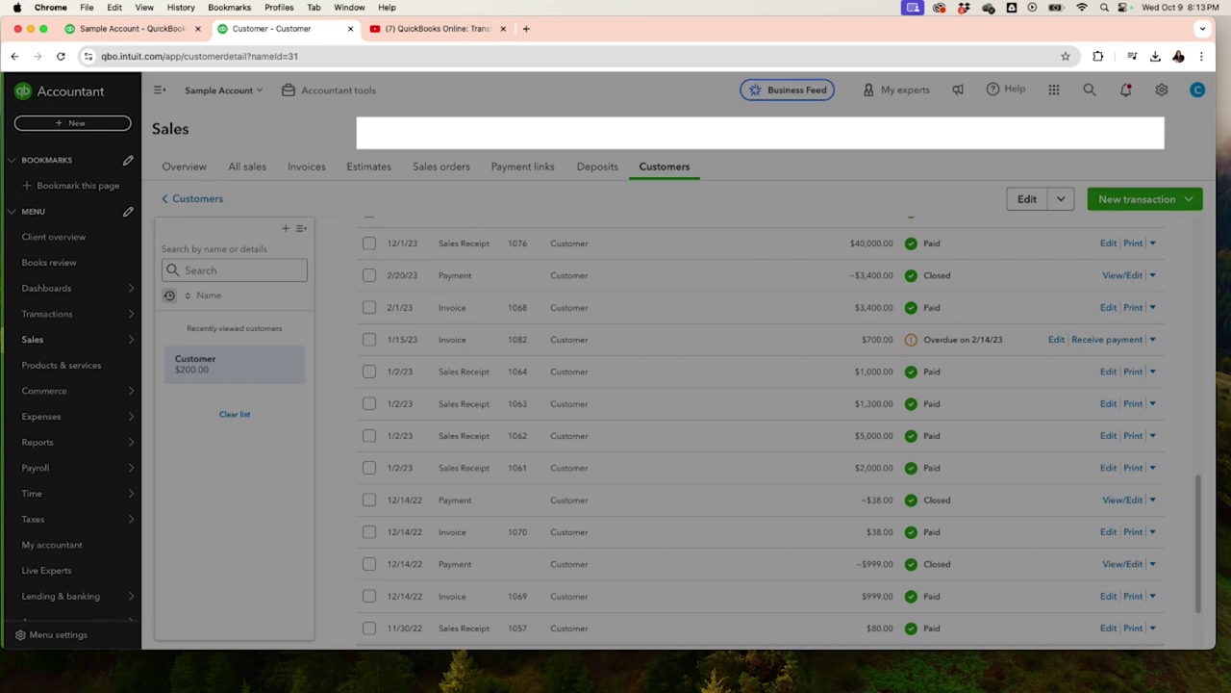
left_click(895, 293)
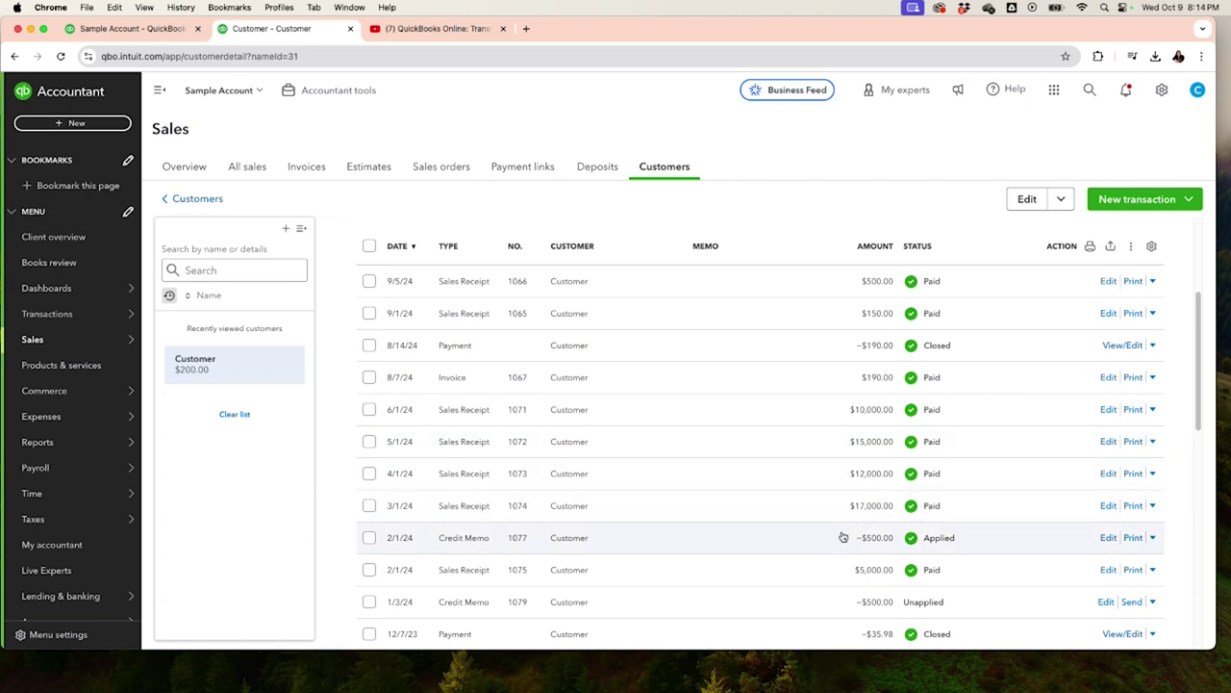
scroll(852, 532, "down", 1)
scroll(852, 532, "down", 5)
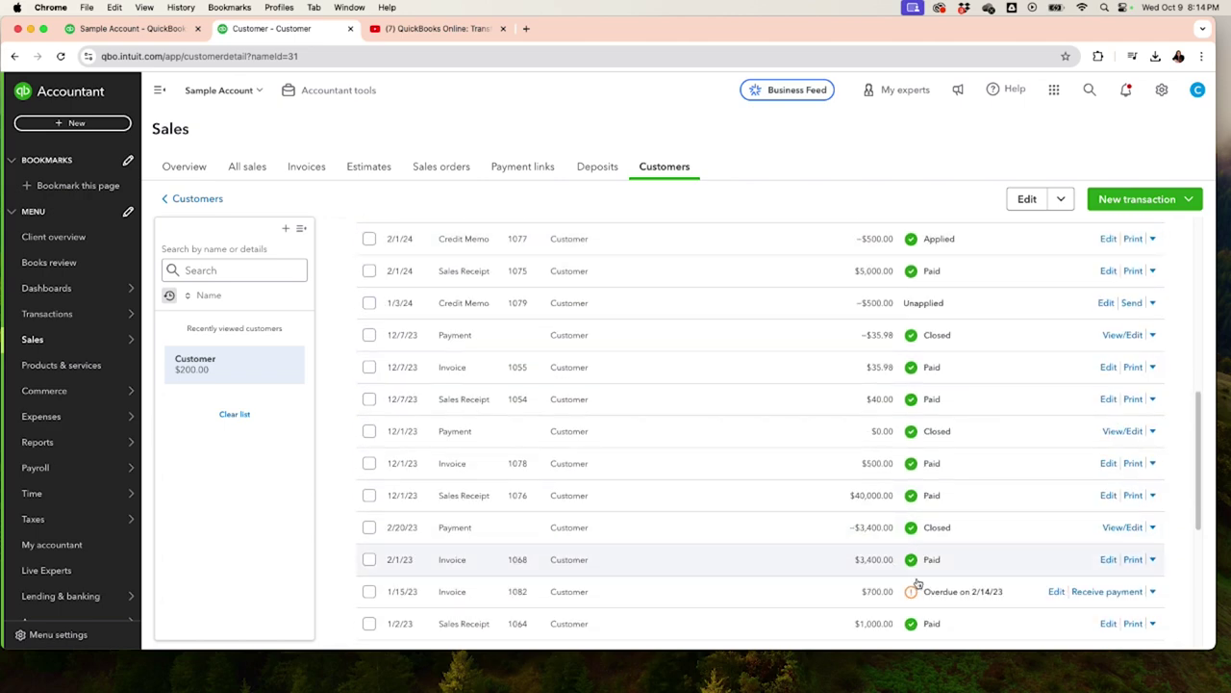
left_click(1097, 592)
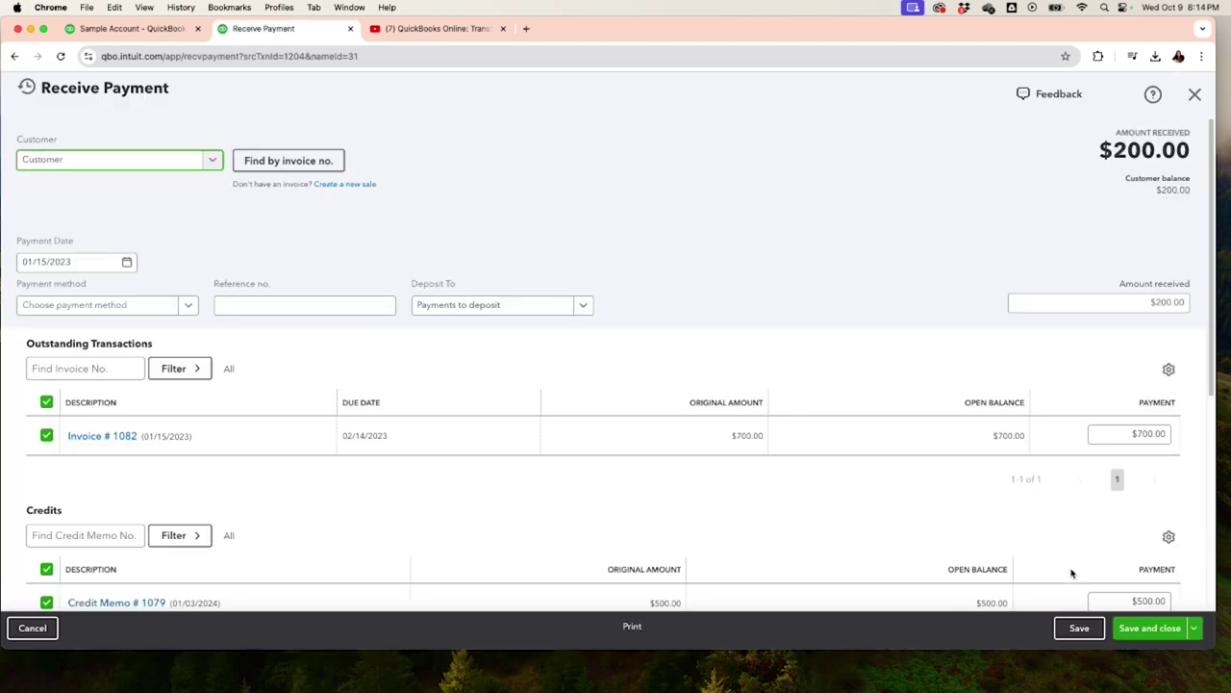
Step: Check the deposit's date in the Transaction Report and set the payment date for Invoice 1082 to 01/30/2023
left_click(117, 31)
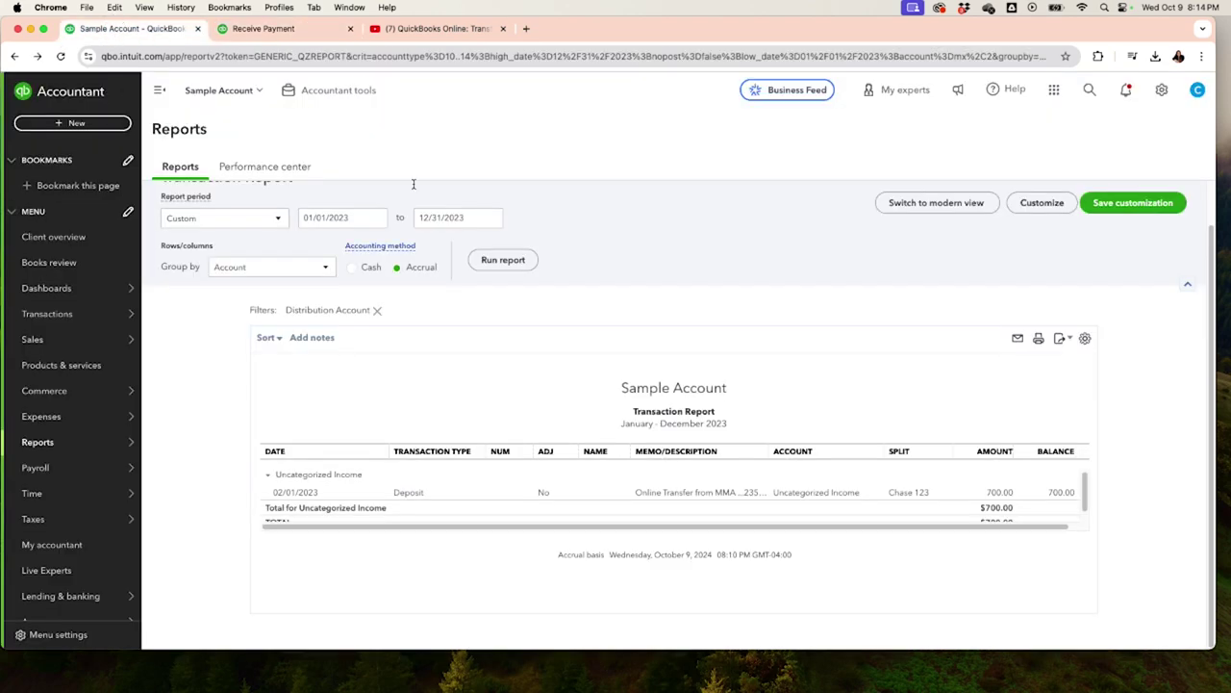
left_click(290, 31)
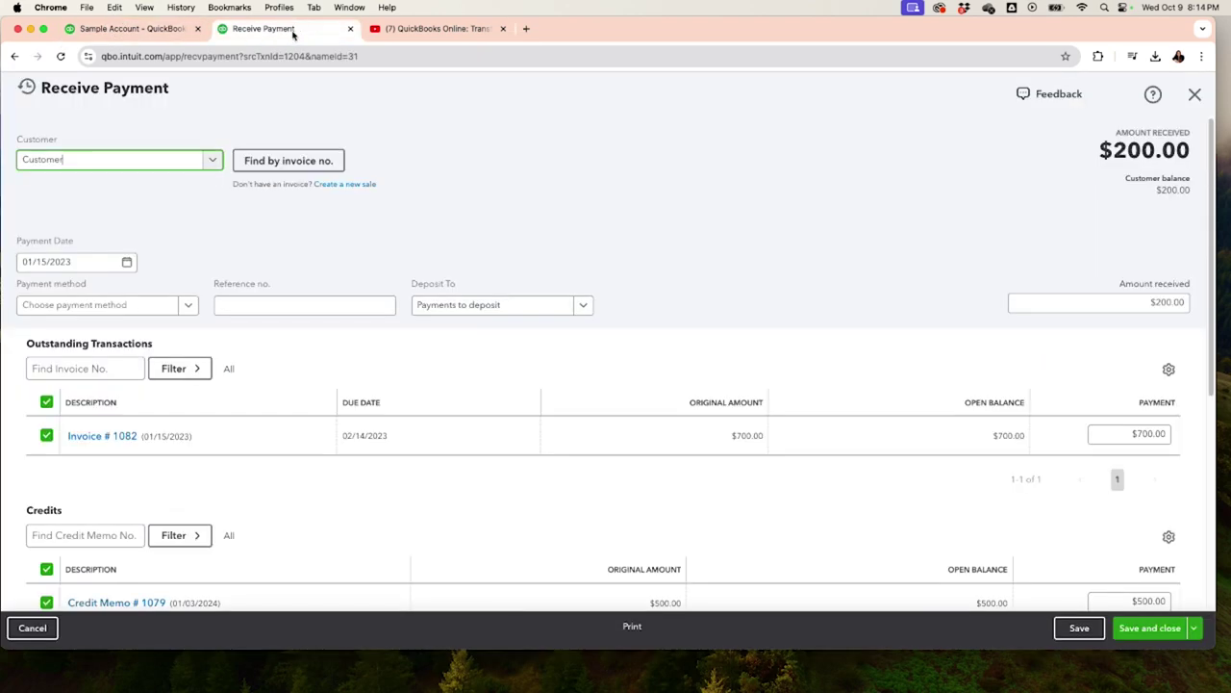
left_click(126, 265)
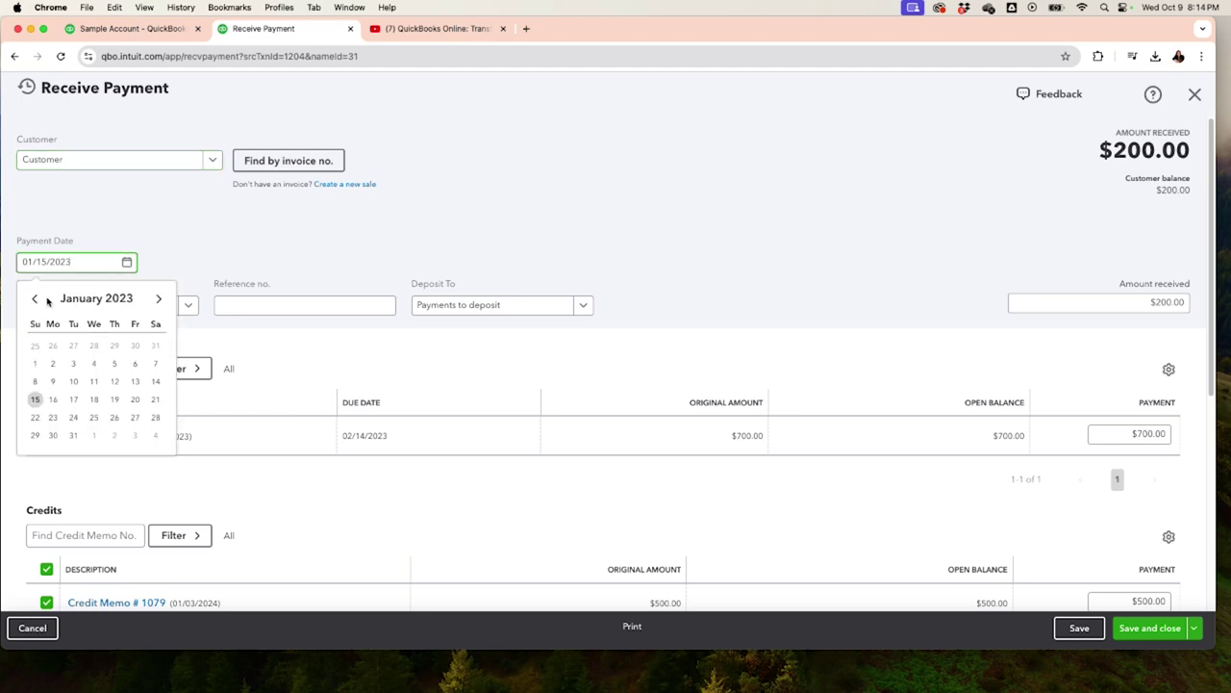
left_click(159, 299)
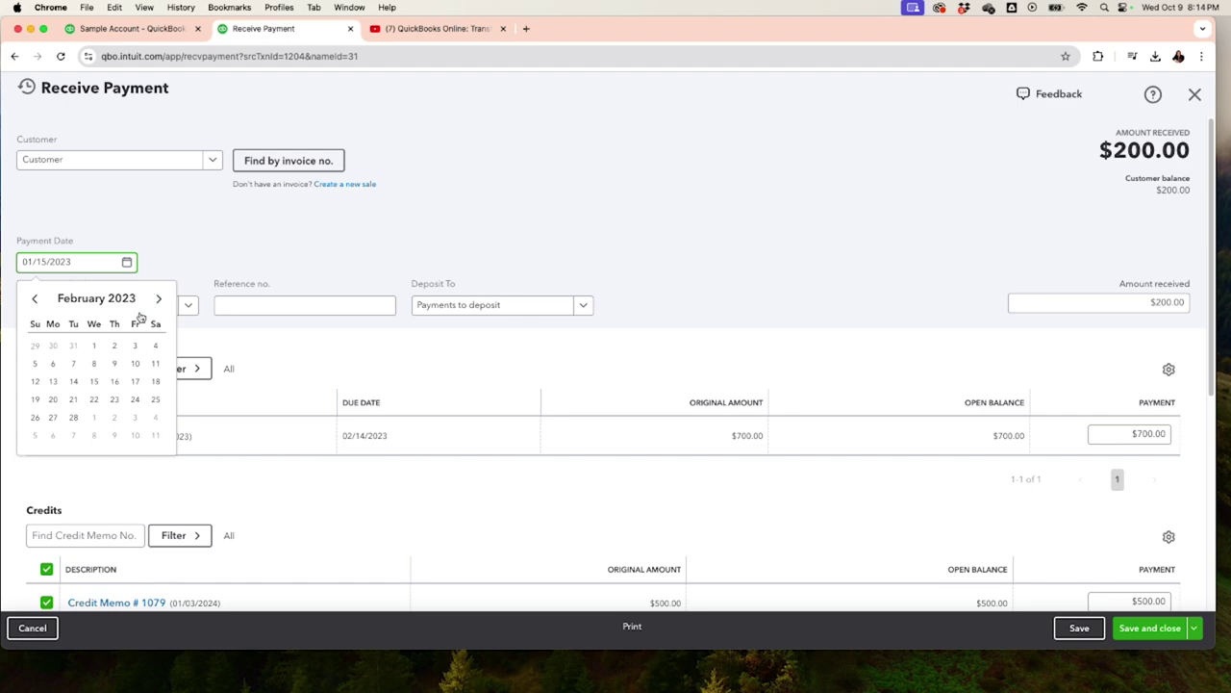
left_click(35, 298)
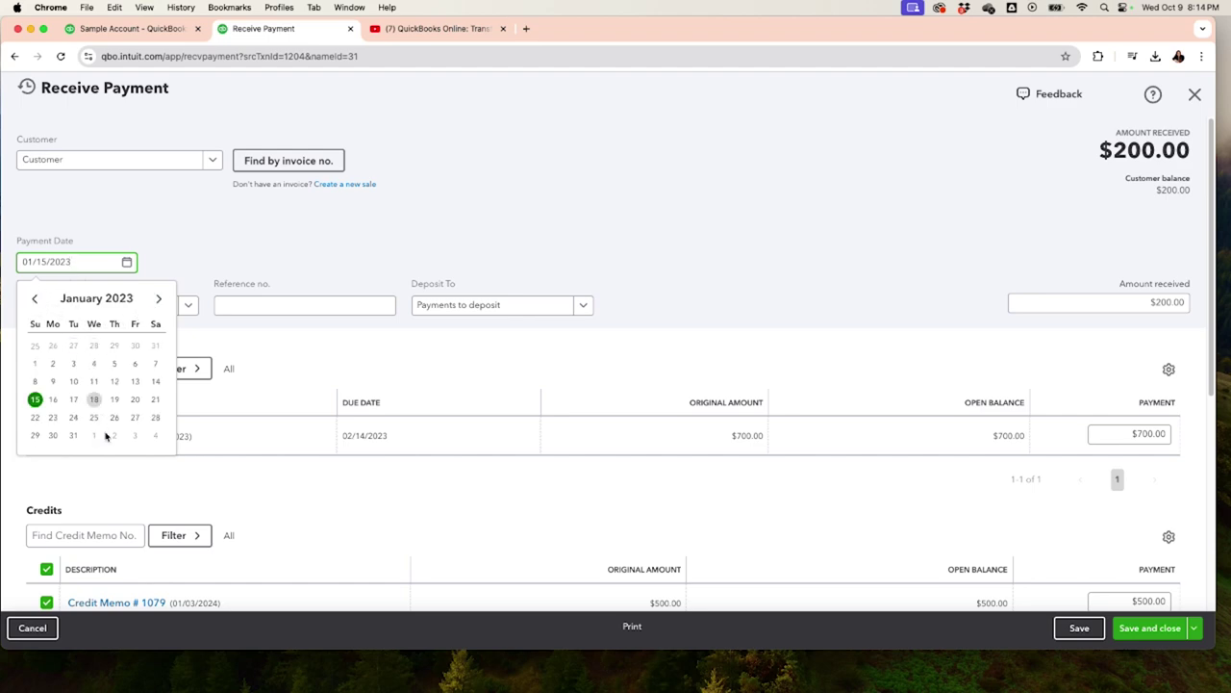
left_click(53, 435)
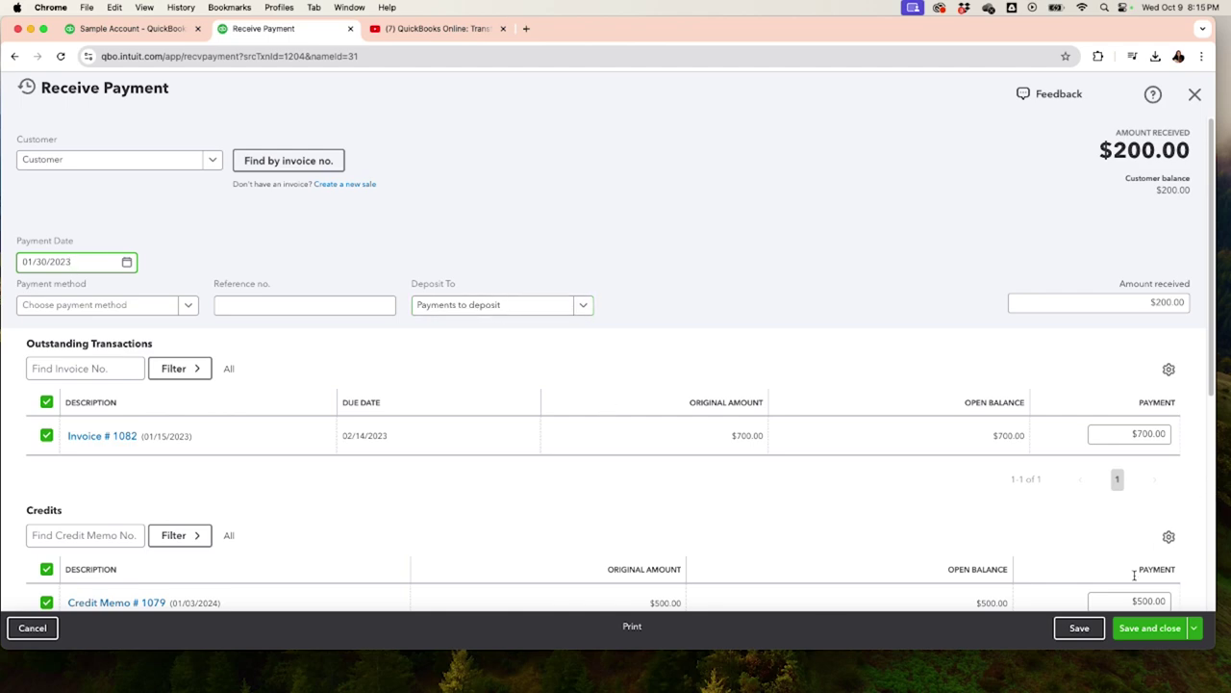
Step: Exclude Credit Memo 1079 from the payment, keeping Invoice 1082 selected for $700.00, and review the amount received
left_click(1136, 306)
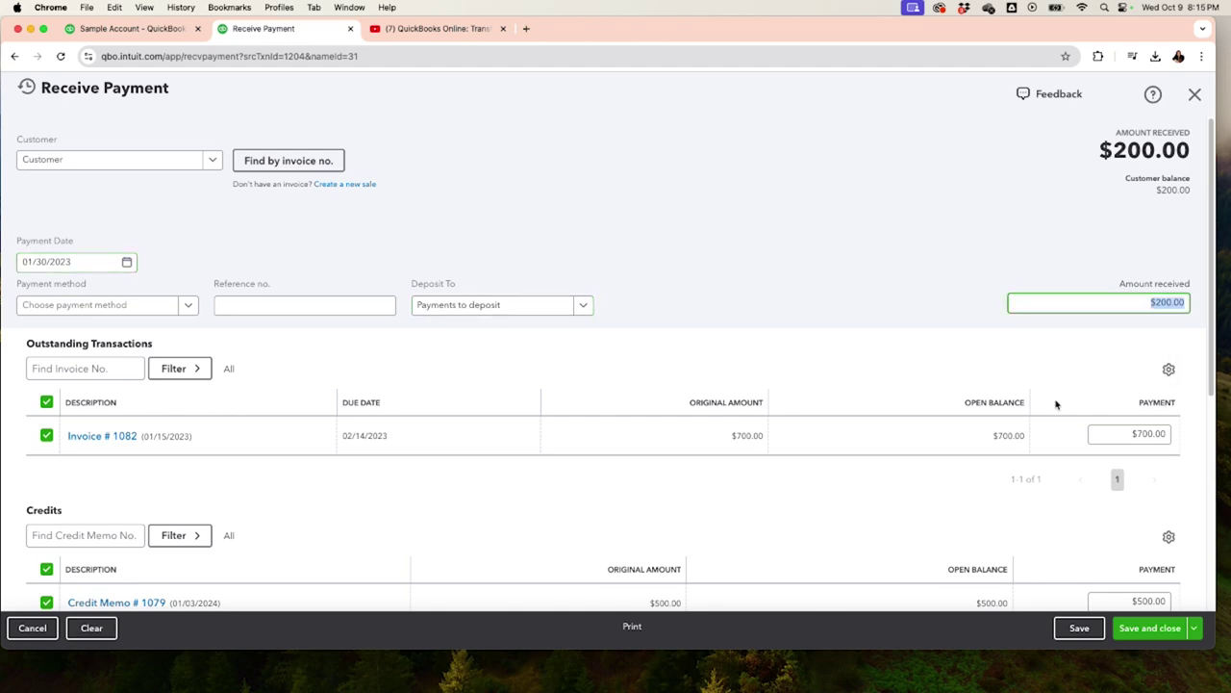
scroll(943, 542, "down", 2)
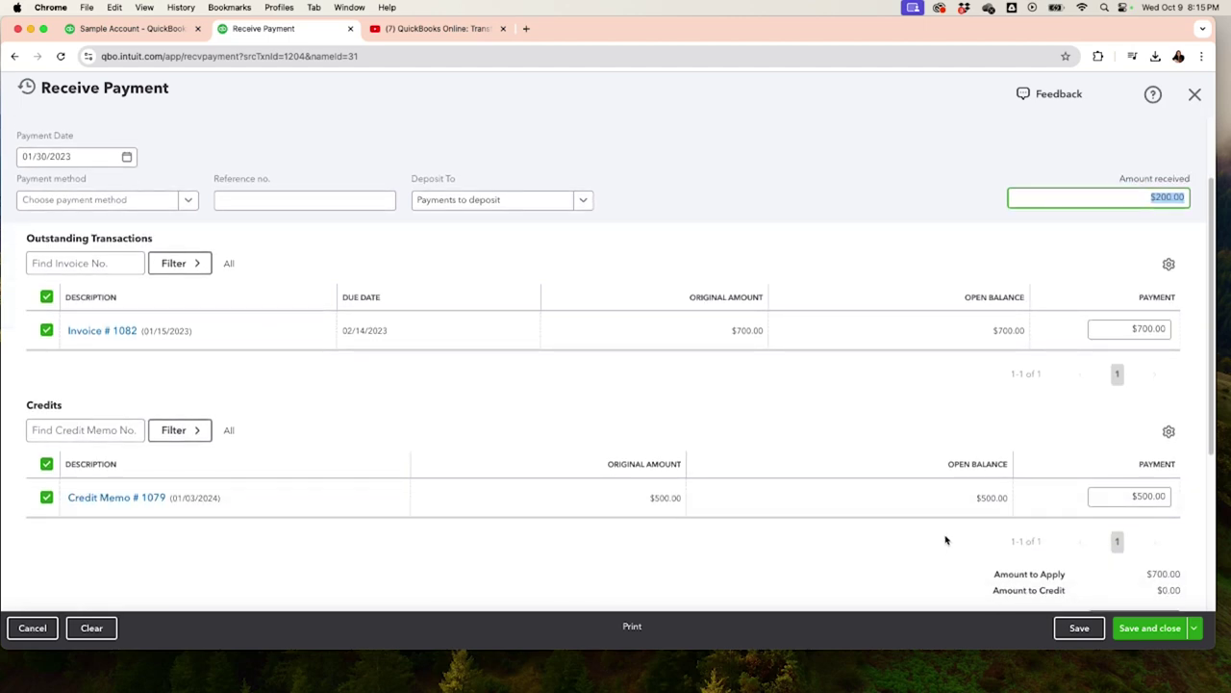
left_click(46, 497)
left_click(46, 497)
scroll(413, 450, "up", 2)
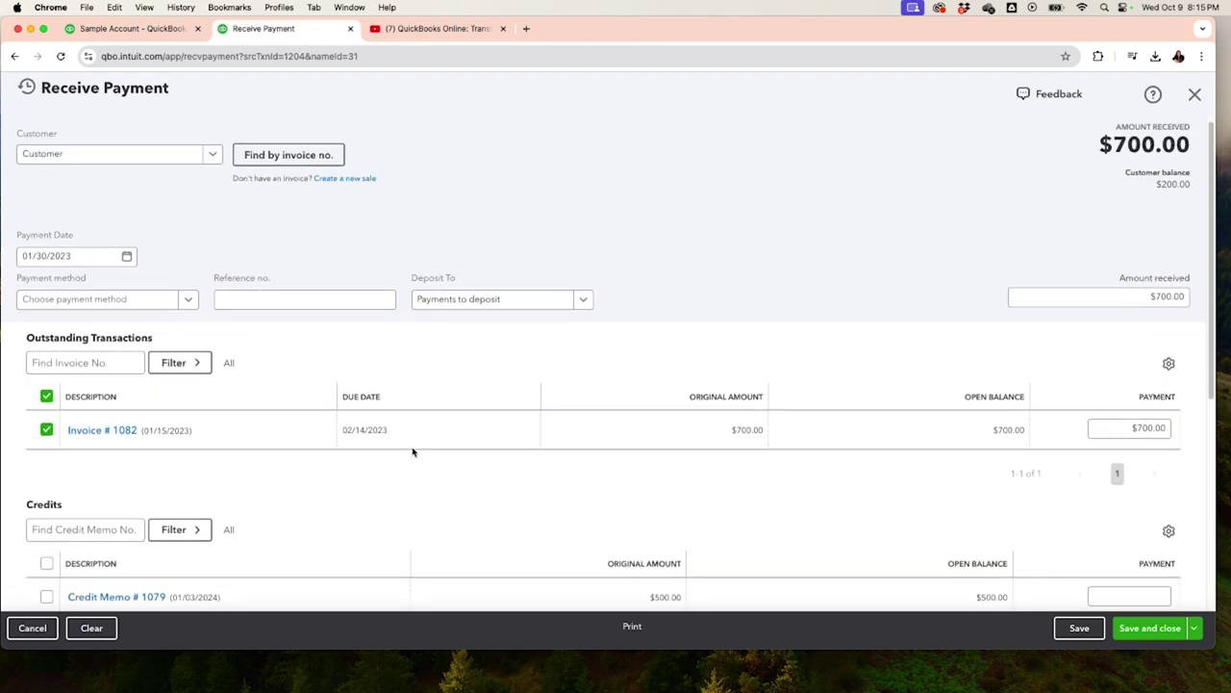
scroll(410, 498, "down", 2)
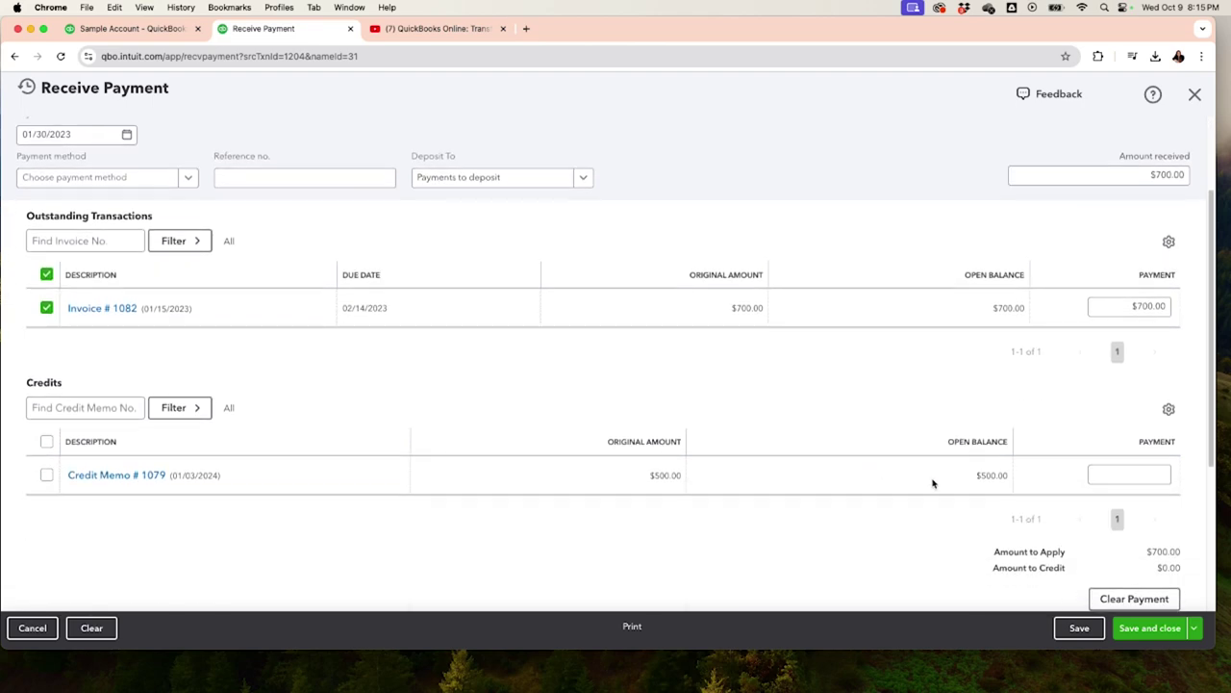
scroll(938, 472, "up", 2)
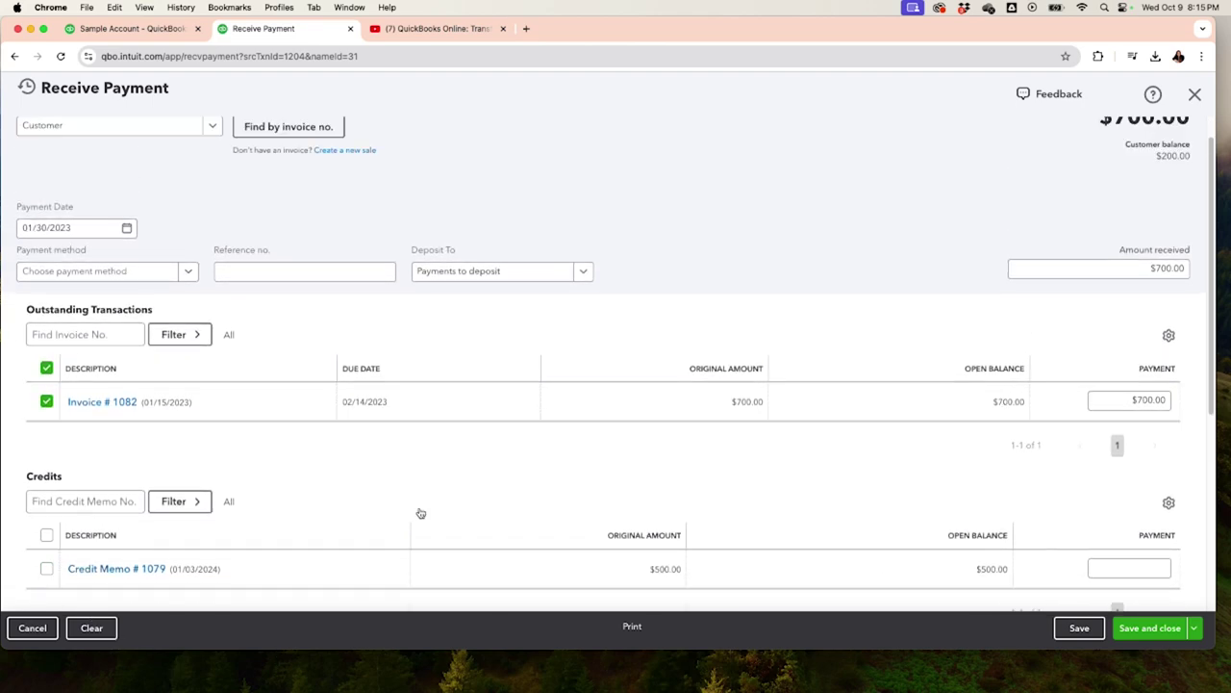
Step: Review the $700.00 payment dated 01/30/2023 against Invoice 1082 and save it with deposit to Payments to deposit
left_click(1144, 274)
left_click(989, 464)
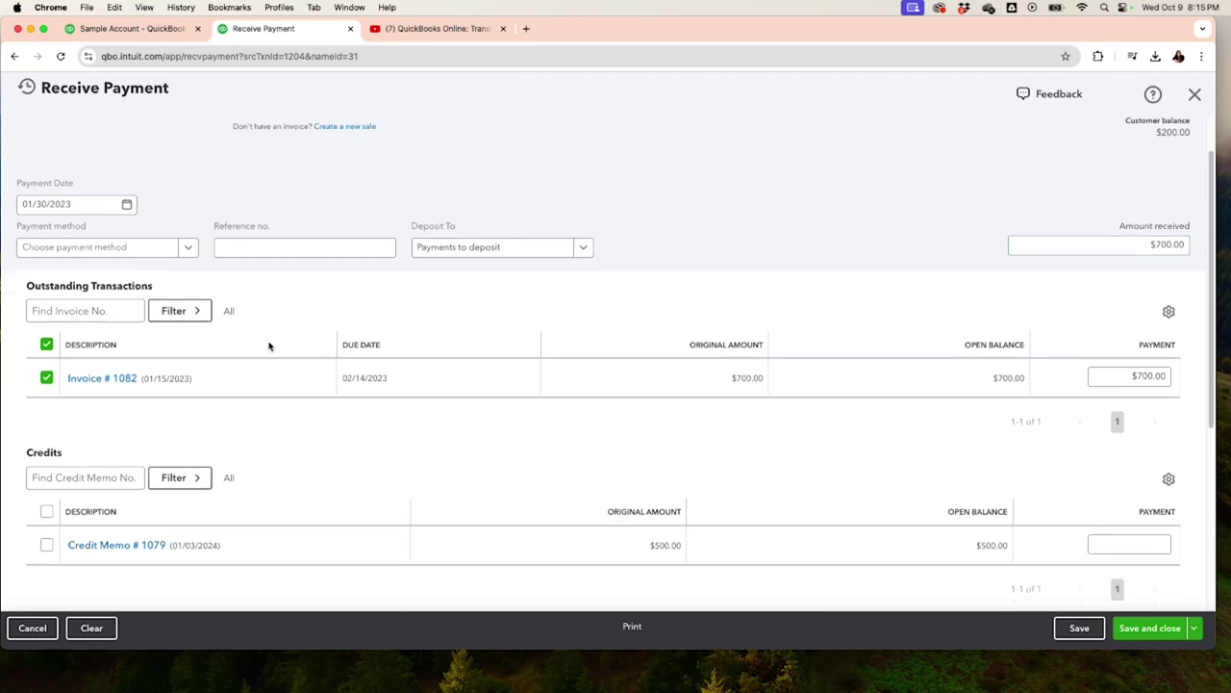
scroll(267, 344, "down", 1)
scroll(272, 352, "up", 2)
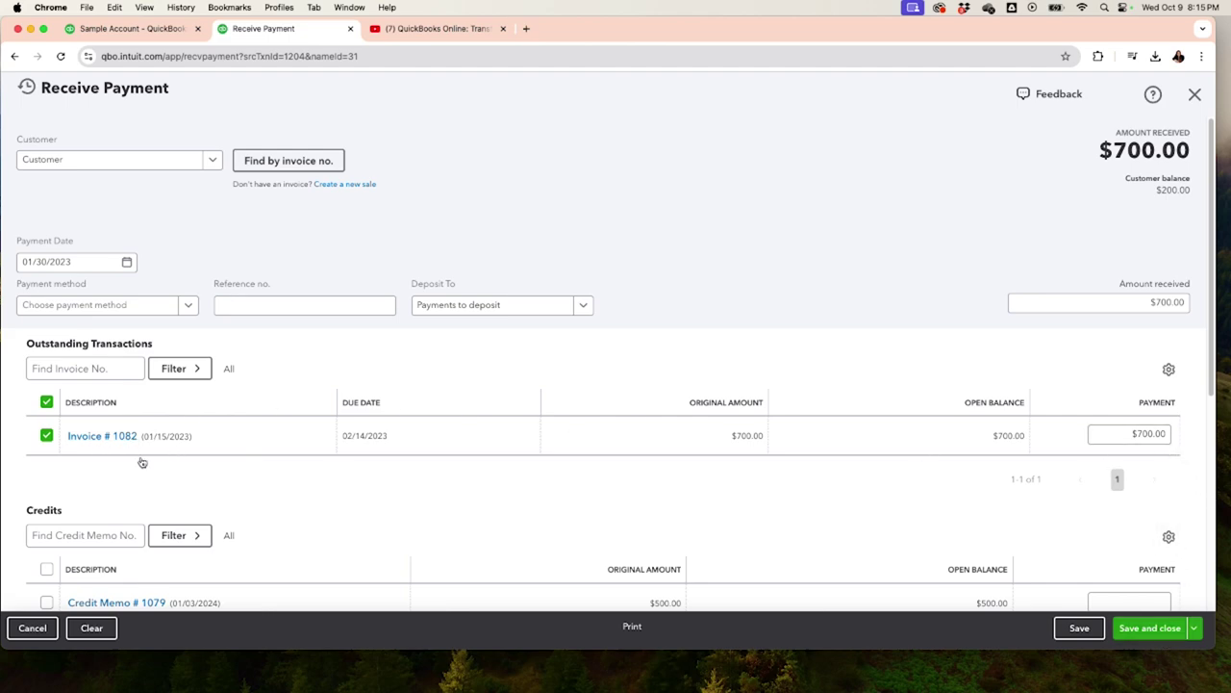
left_click(1141, 633)
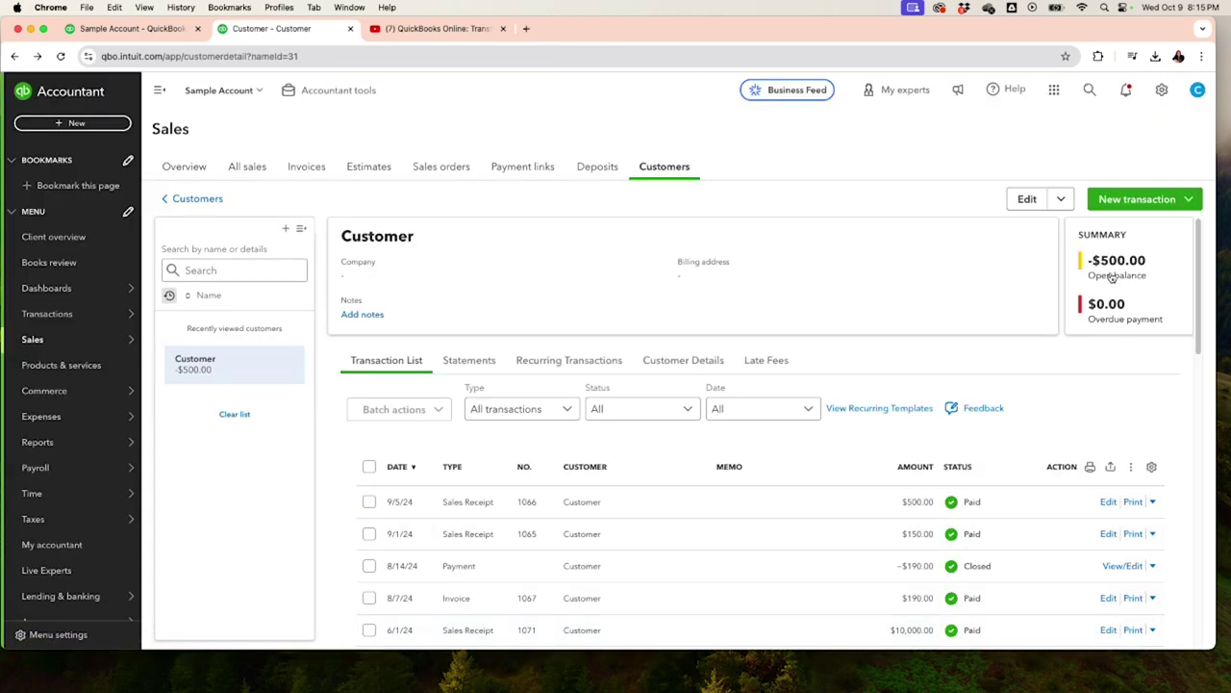
Step: In the 02/01/2023 deposit from the Transaction Report, include the $700.00 customer payment, remove the Uncategorized Income line, and save the deposit
left_click(162, 33)
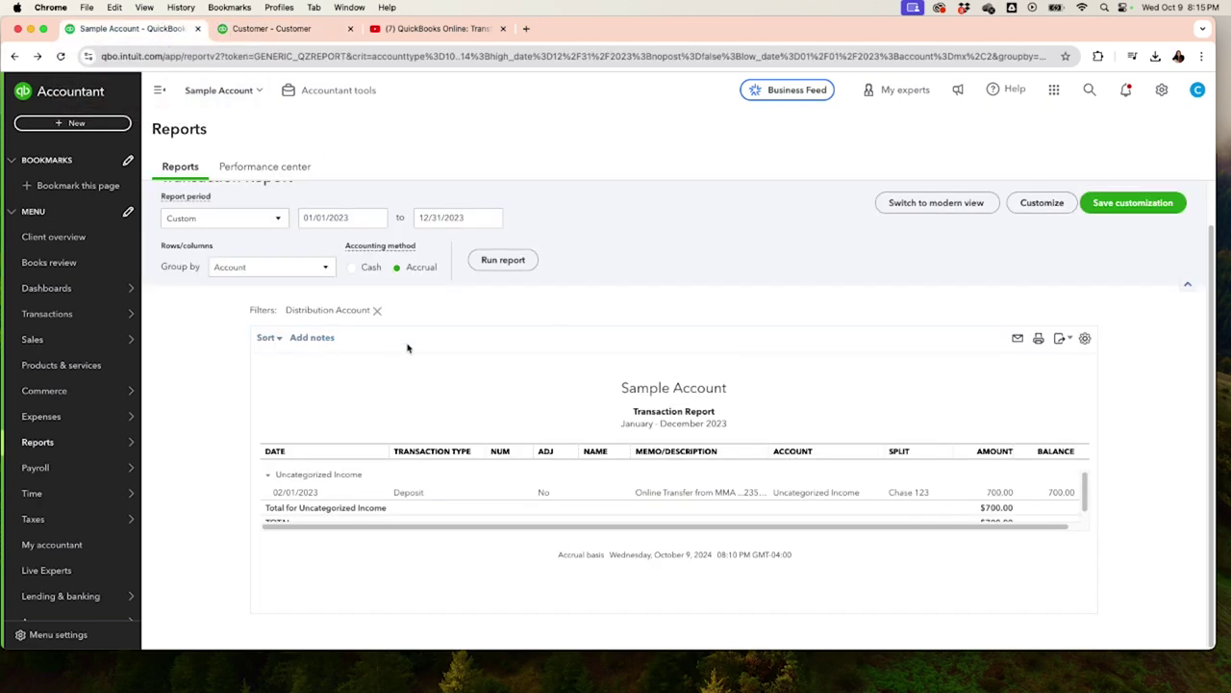
scroll(413, 350, "up", 1)
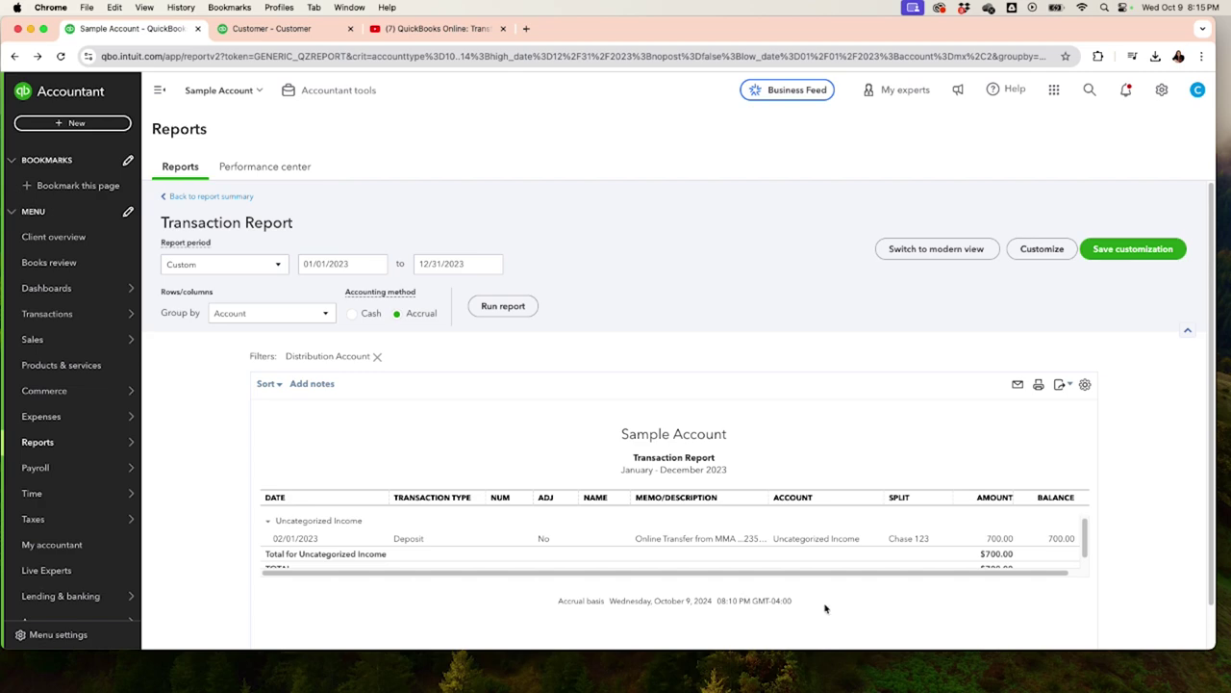
left_click(1000, 540)
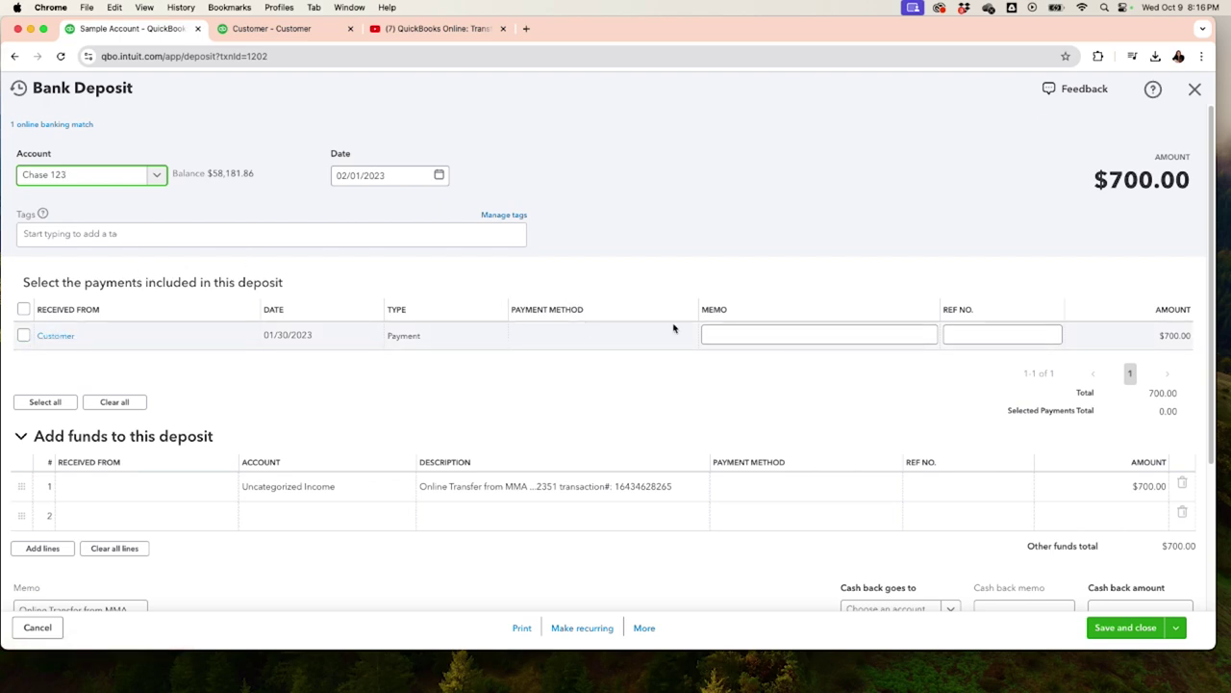
left_click(24, 335)
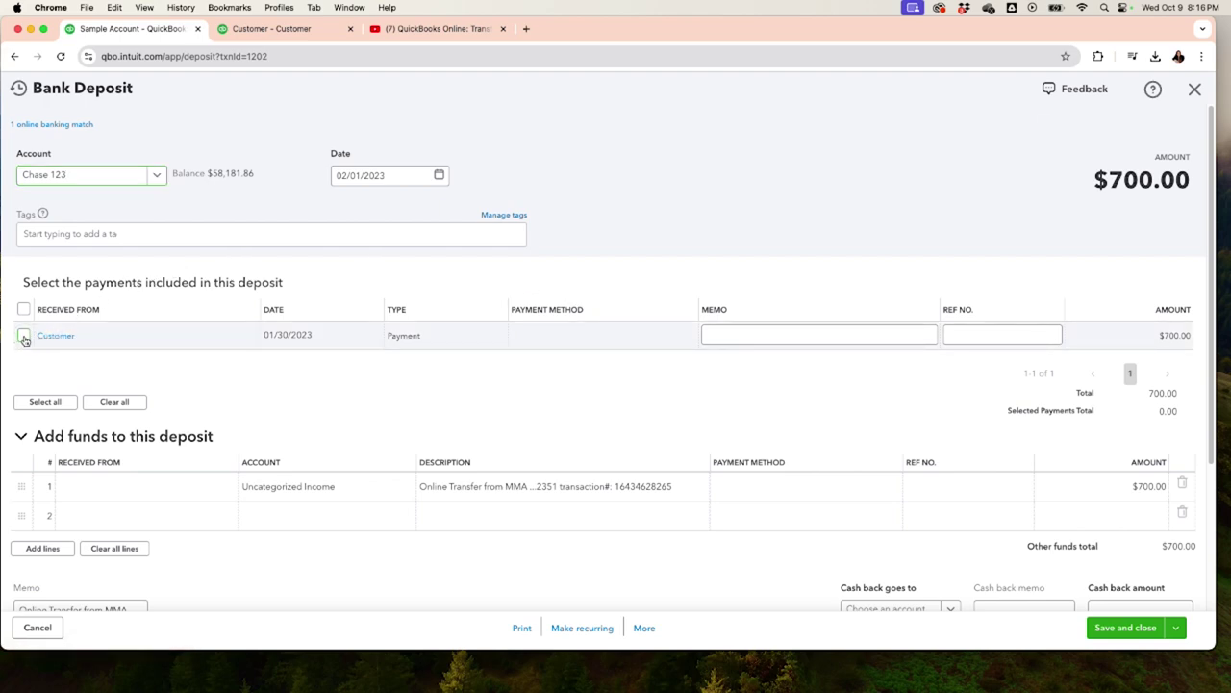
left_click(1182, 486)
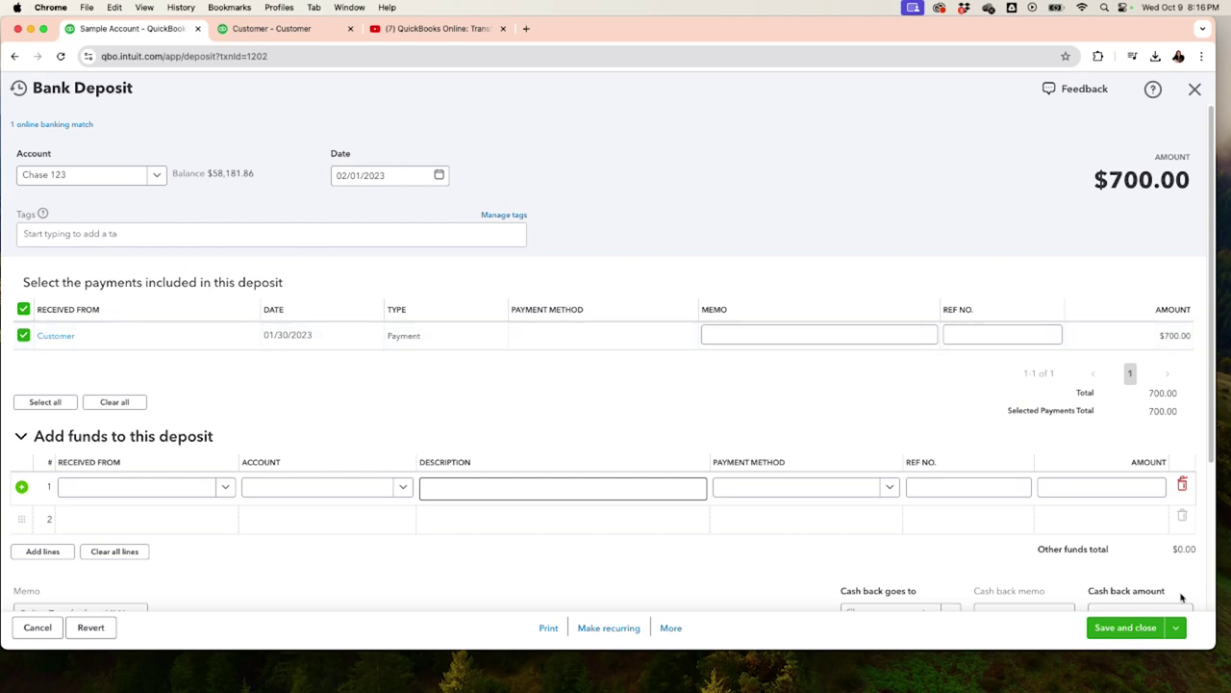
left_click(1136, 630)
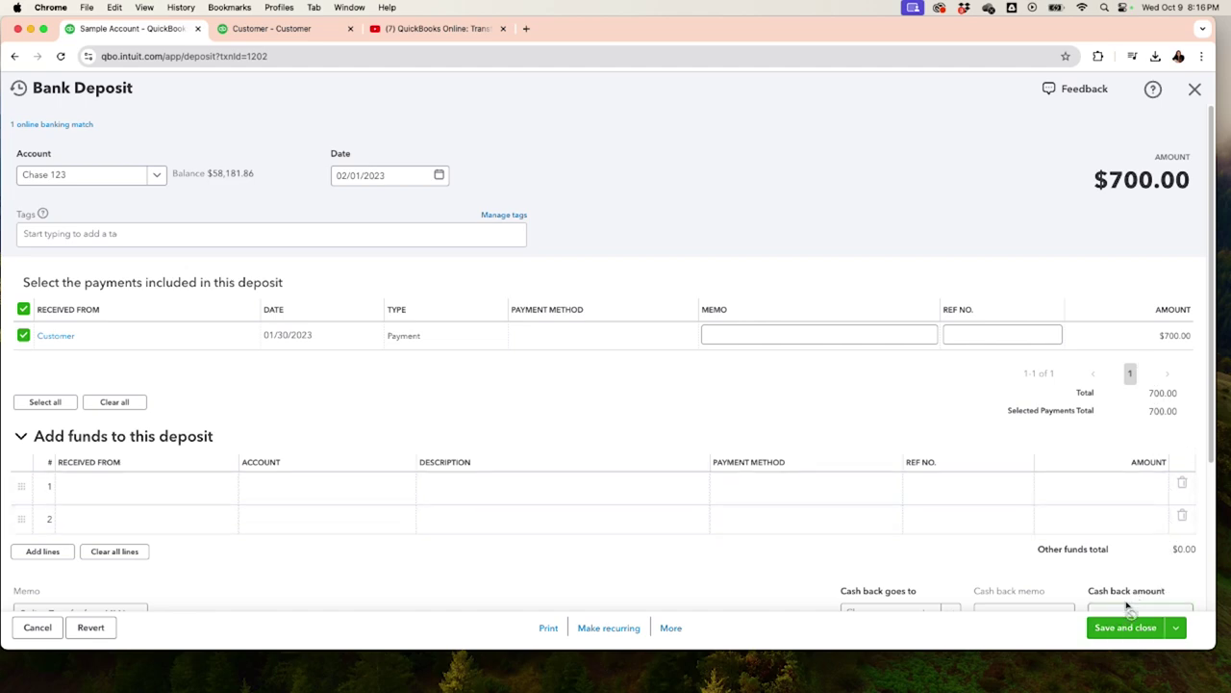
left_click(1117, 632)
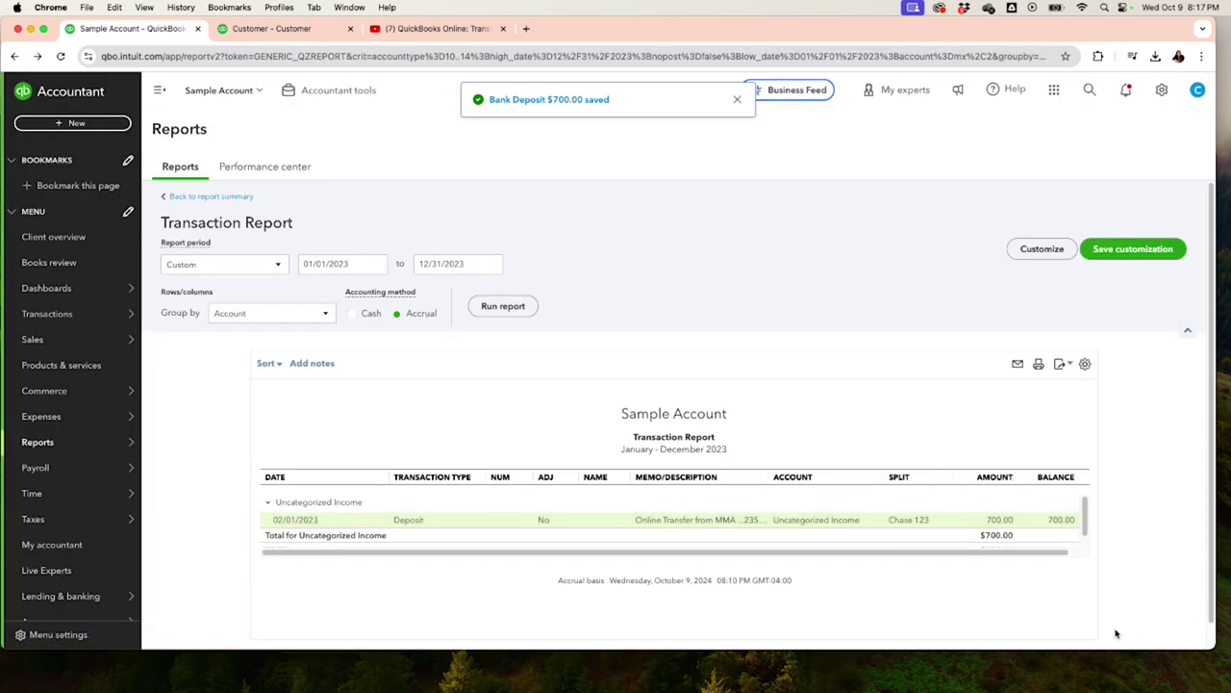
Step: Return to the 2023 Profit and Loss report and examine its income and expense sections for remaining uncategorized lines
left_click(209, 198)
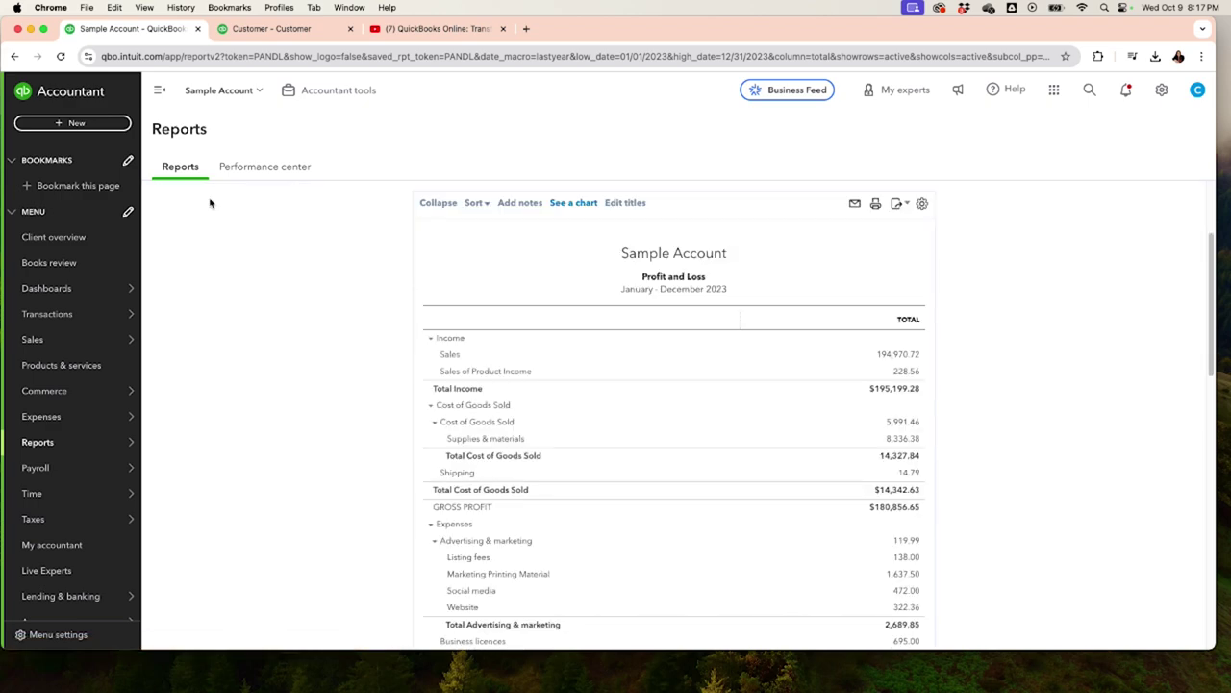
scroll(450, 352, "down", 1)
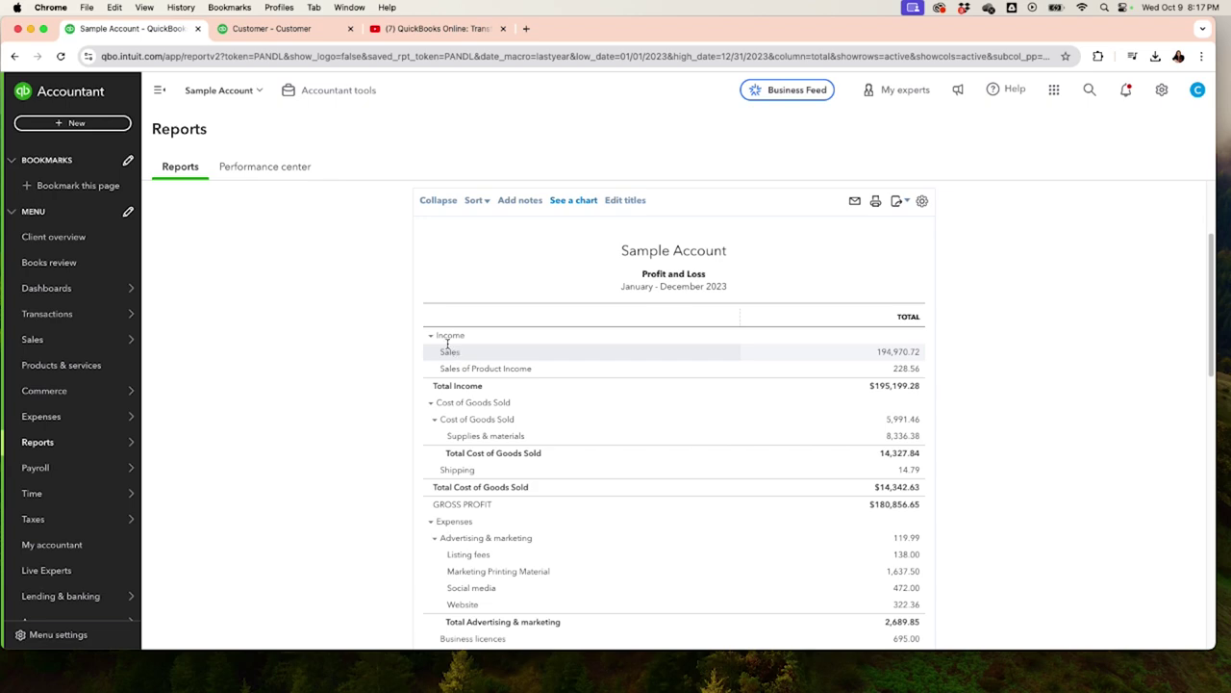
scroll(451, 316, "down", 1)
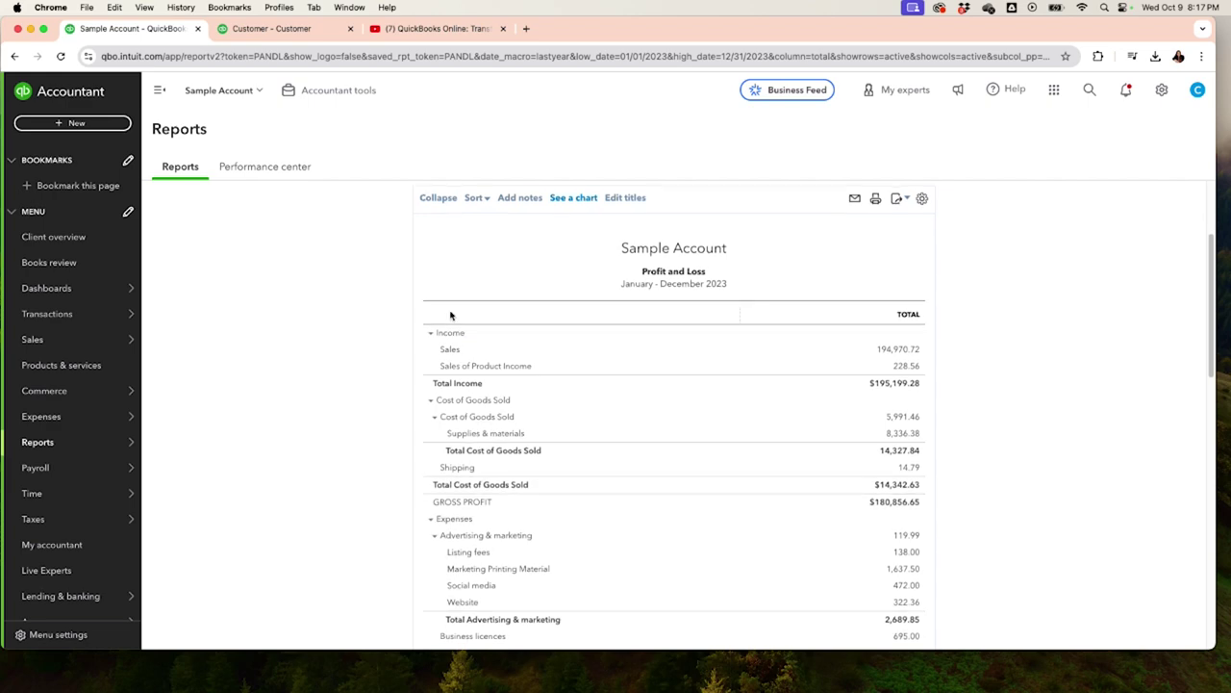
scroll(450, 316, "down", 1)
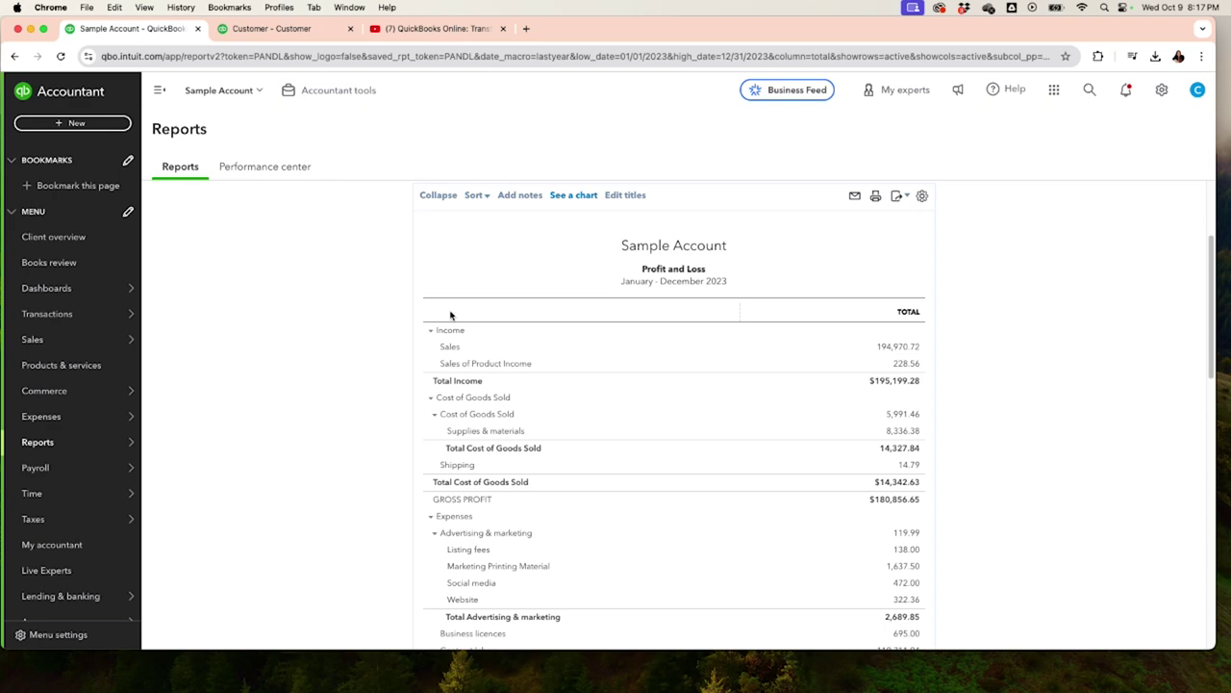
scroll(450, 316, "down", 1)
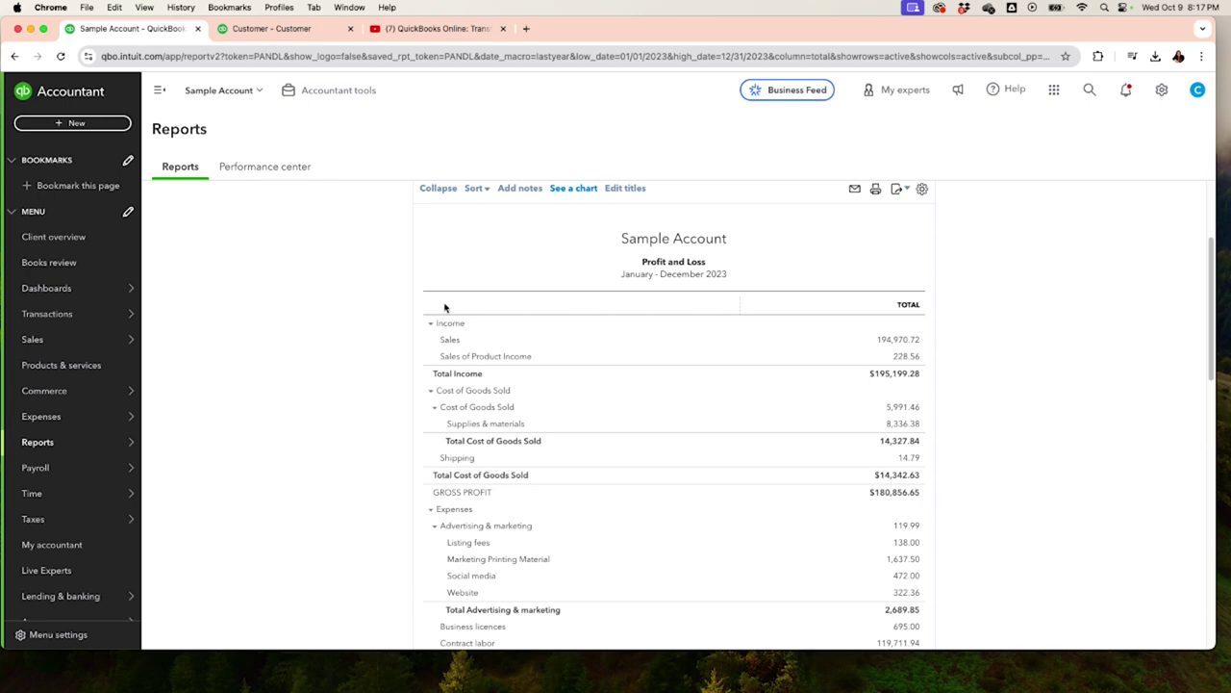
scroll(510, 350, "down", 3)
scroll(510, 350, "up", 1)
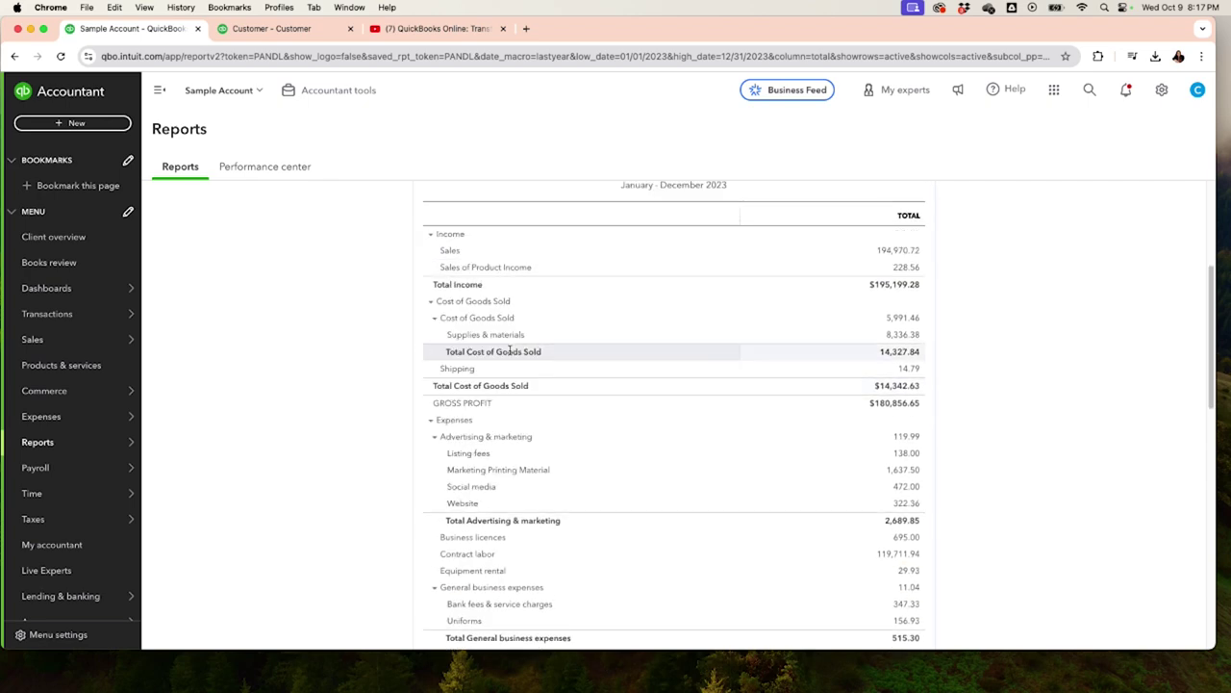
scroll(510, 350, "down", 3)
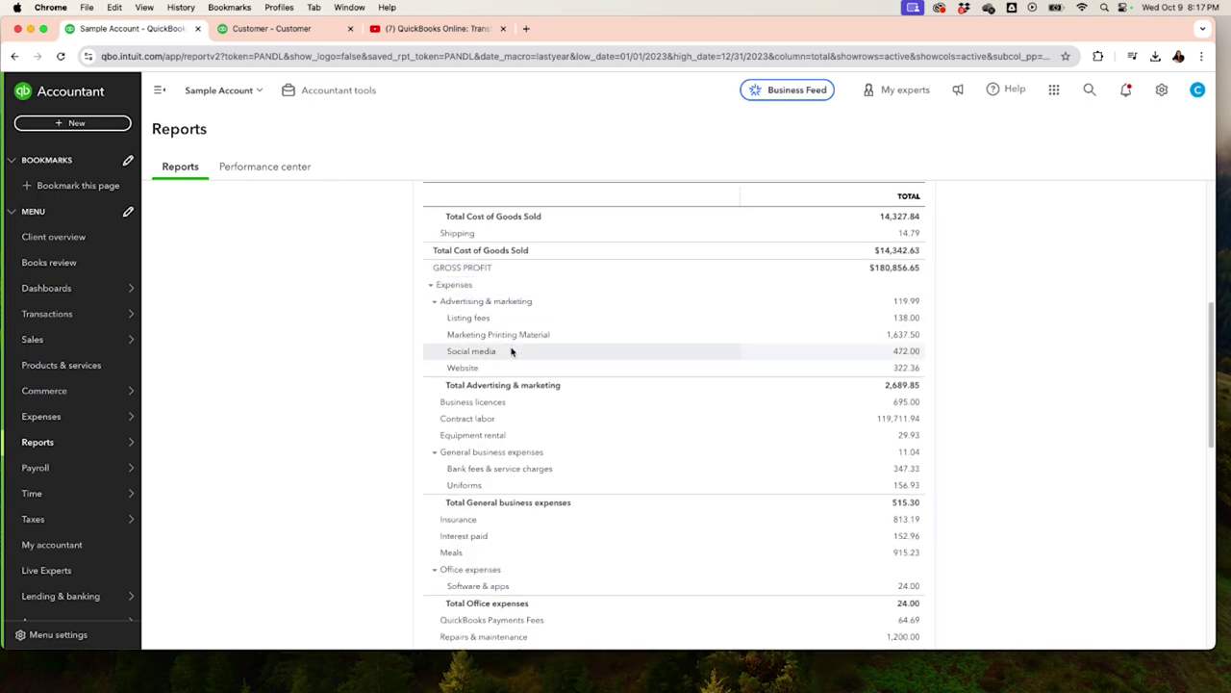
scroll(511, 353, "down", 2)
scroll(821, 554, "down", 3)
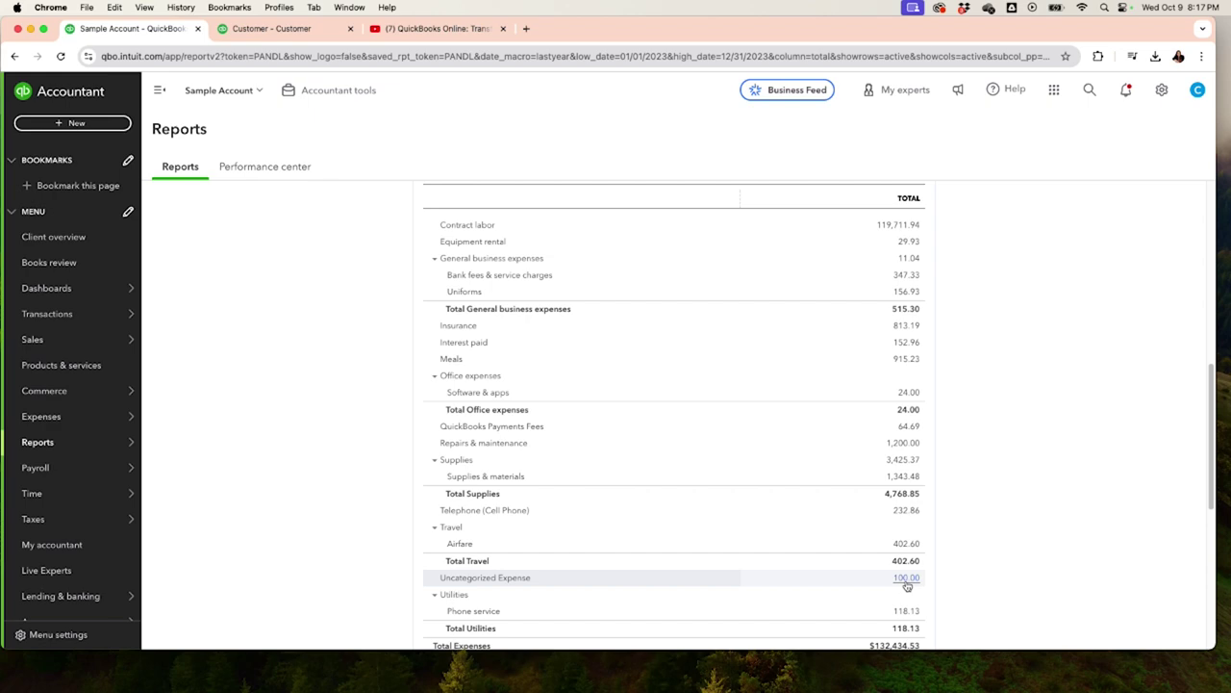
Step: Open the 08/18/2023 deposit of $200.00 from the Uncategorized Expense transactions and open its line's account for editing
left_click(905, 581)
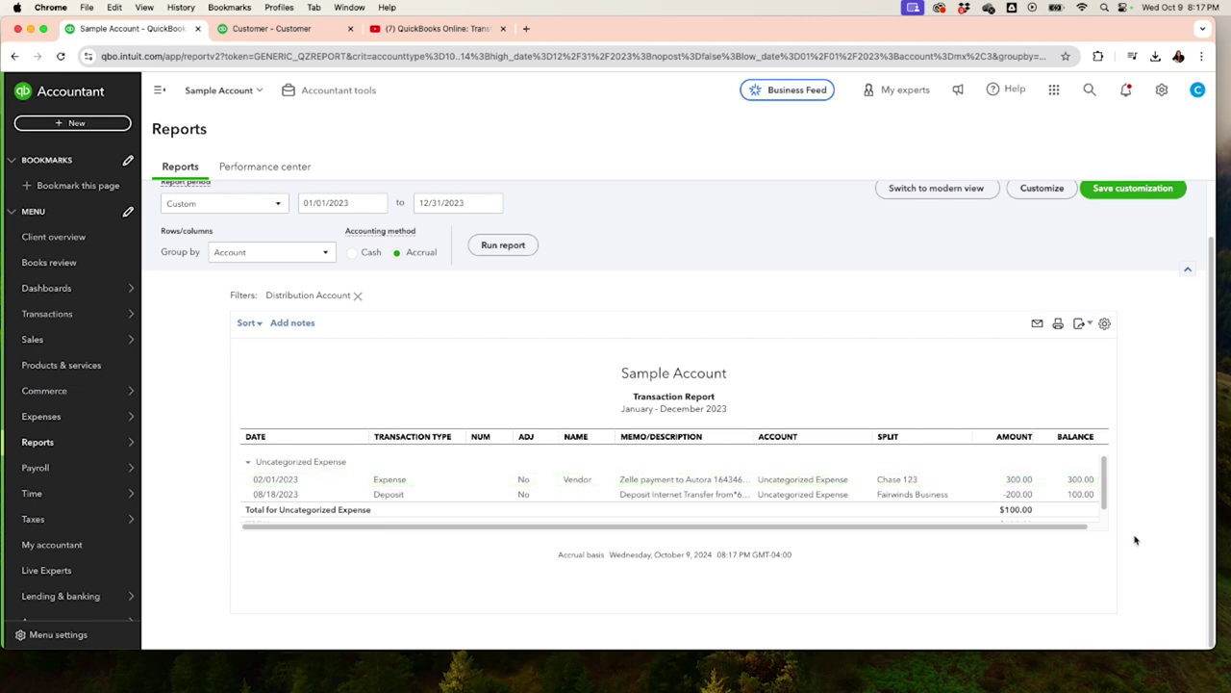
left_click(1016, 498)
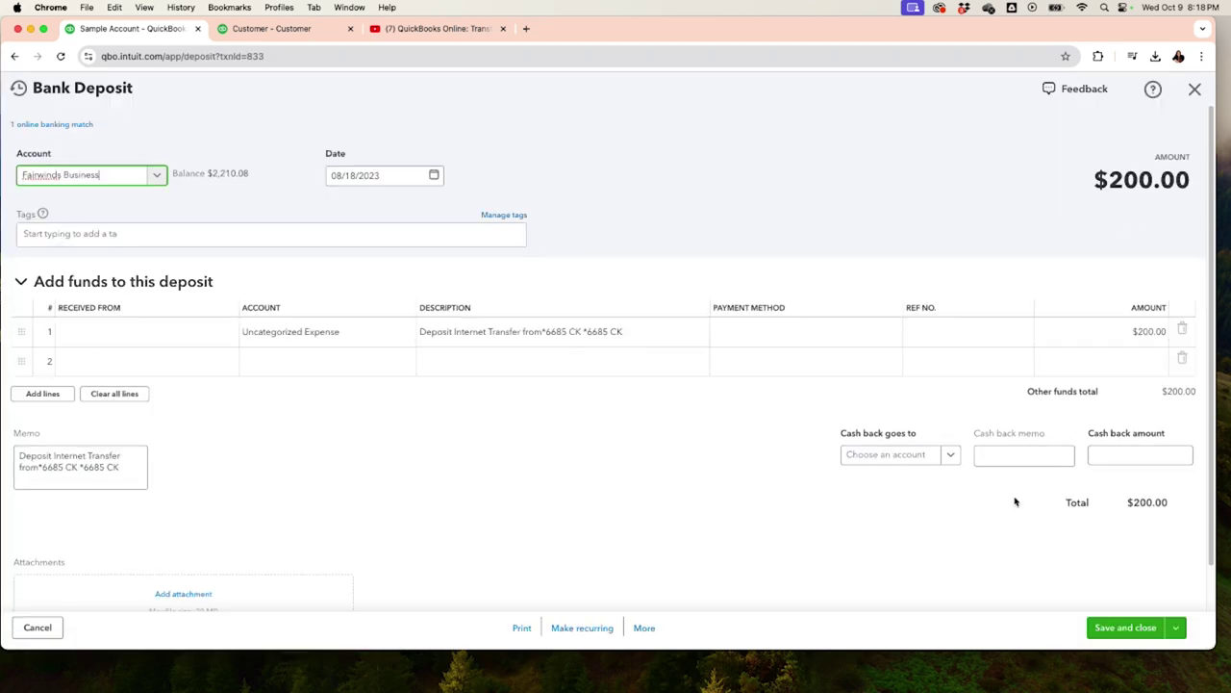
left_click(336, 333)
left_click(383, 340)
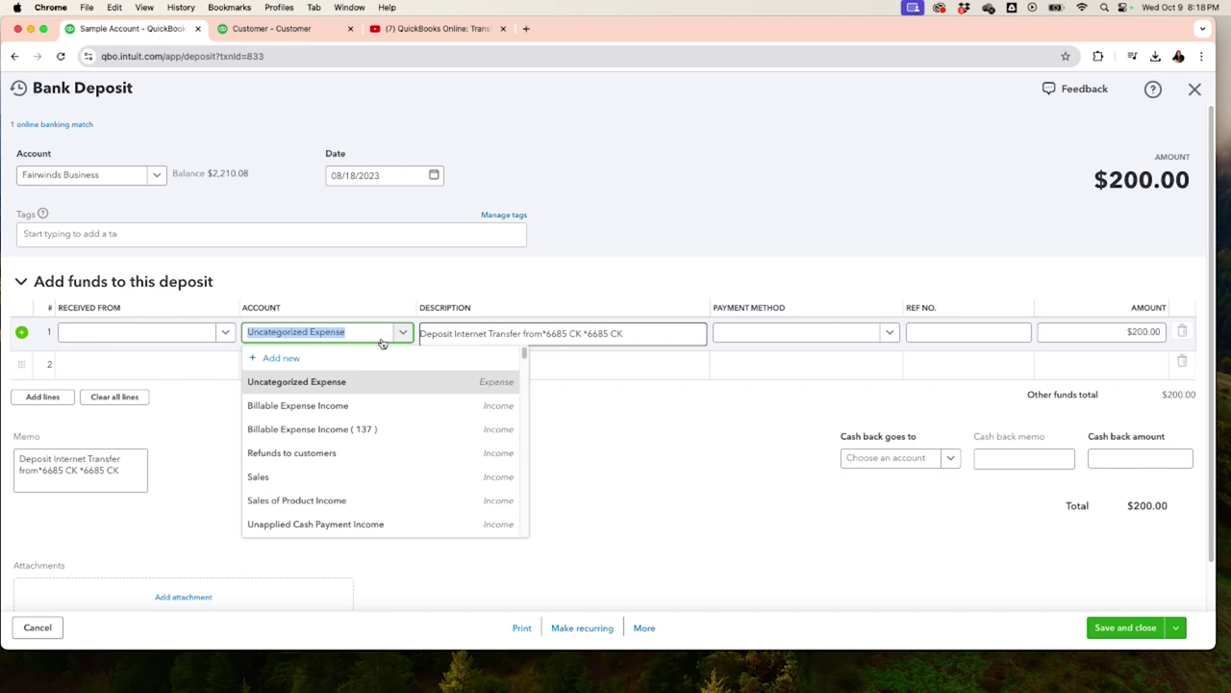
type("insuran")
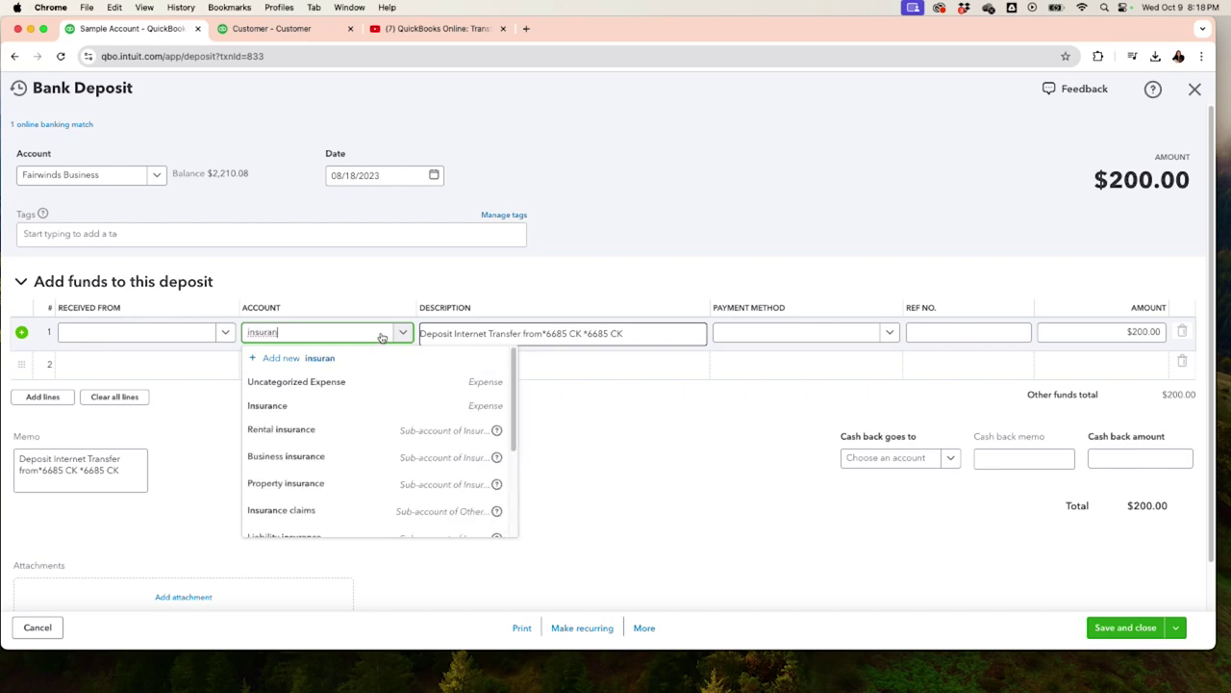
key("BackSpace")
key("BackSpace")
key("BackSpace")
key("BackSpace")
key("BackSpace")
key("BackSpace")
key("BackSpace")
Step: Recategorize the $200.00 deposit line to Uncategorized Income and save the deposit
type("uncate")
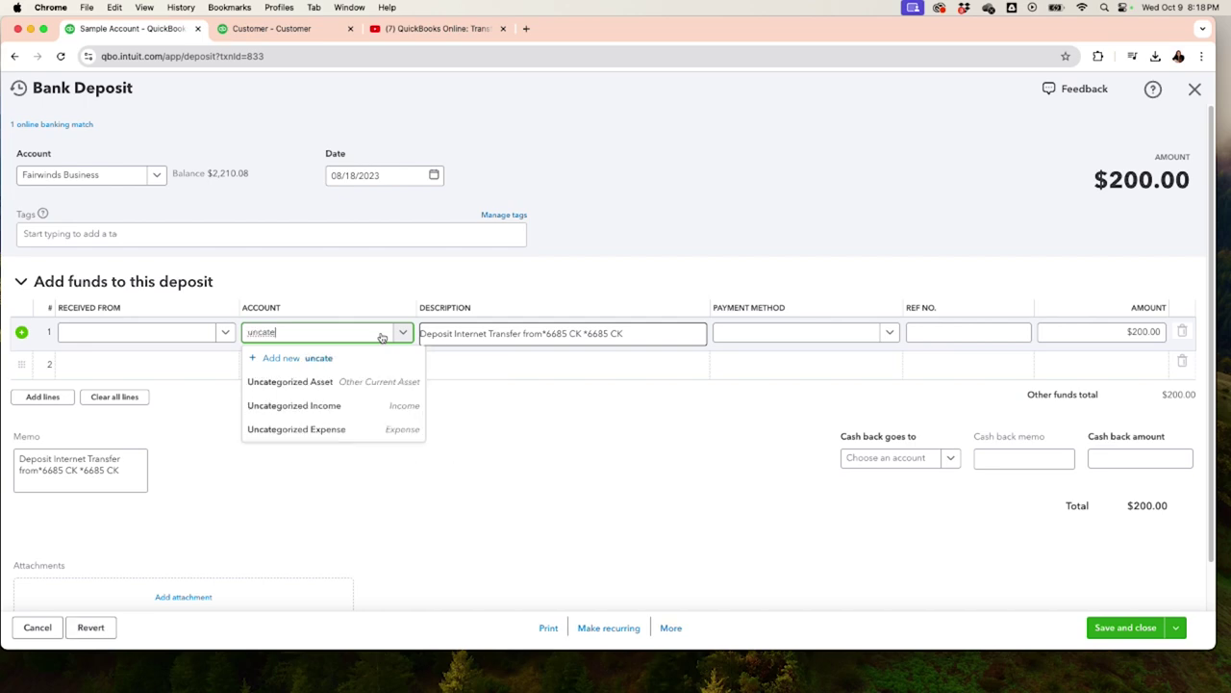
left_click(330, 407)
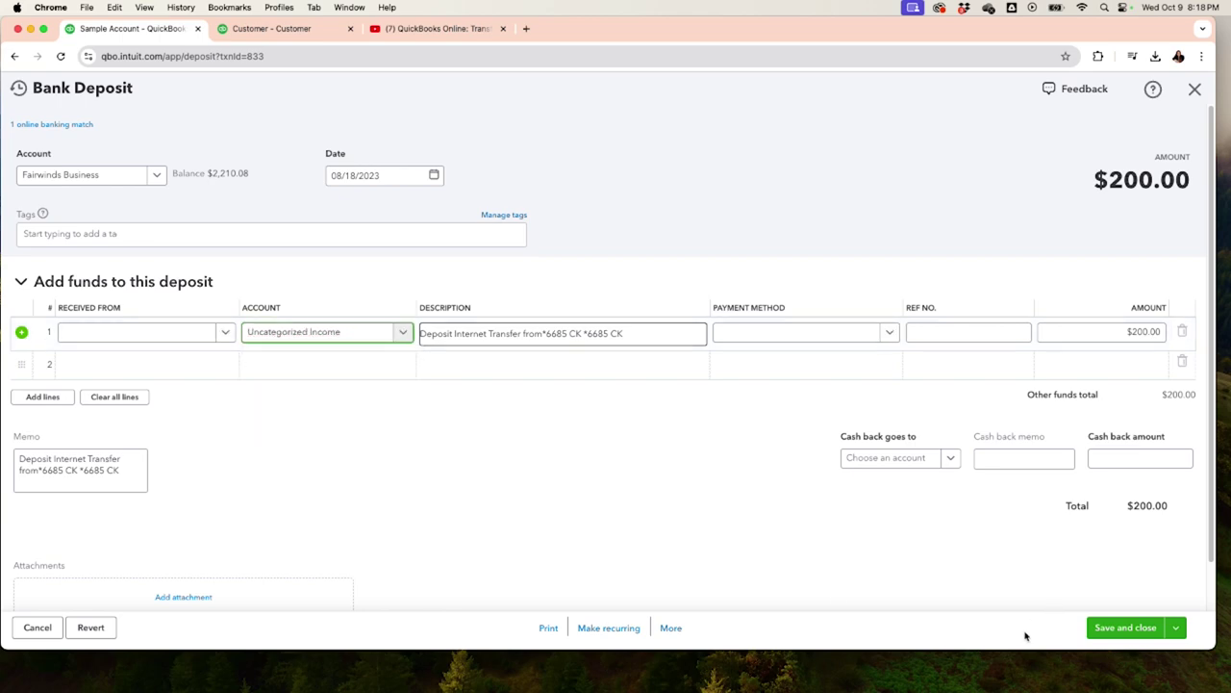
left_click(1129, 627)
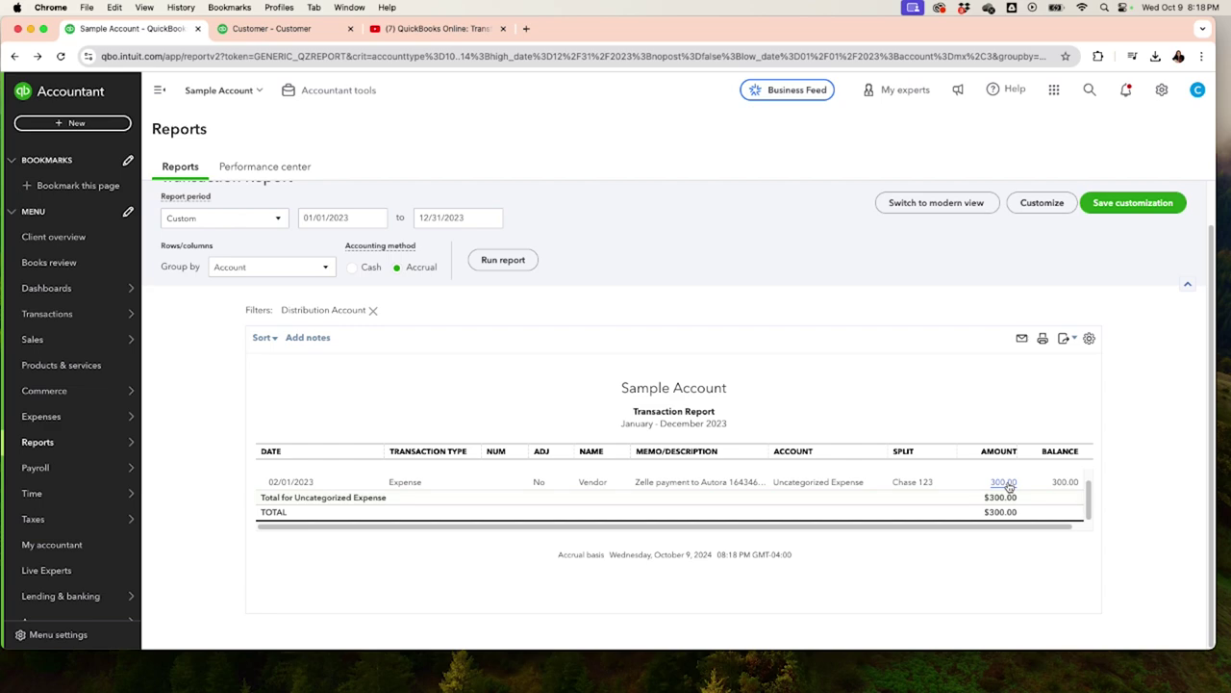
Step: Recategorize the 02/01/2023 vendor expense of $300.00 to Contract labor and save it
left_click(1007, 486)
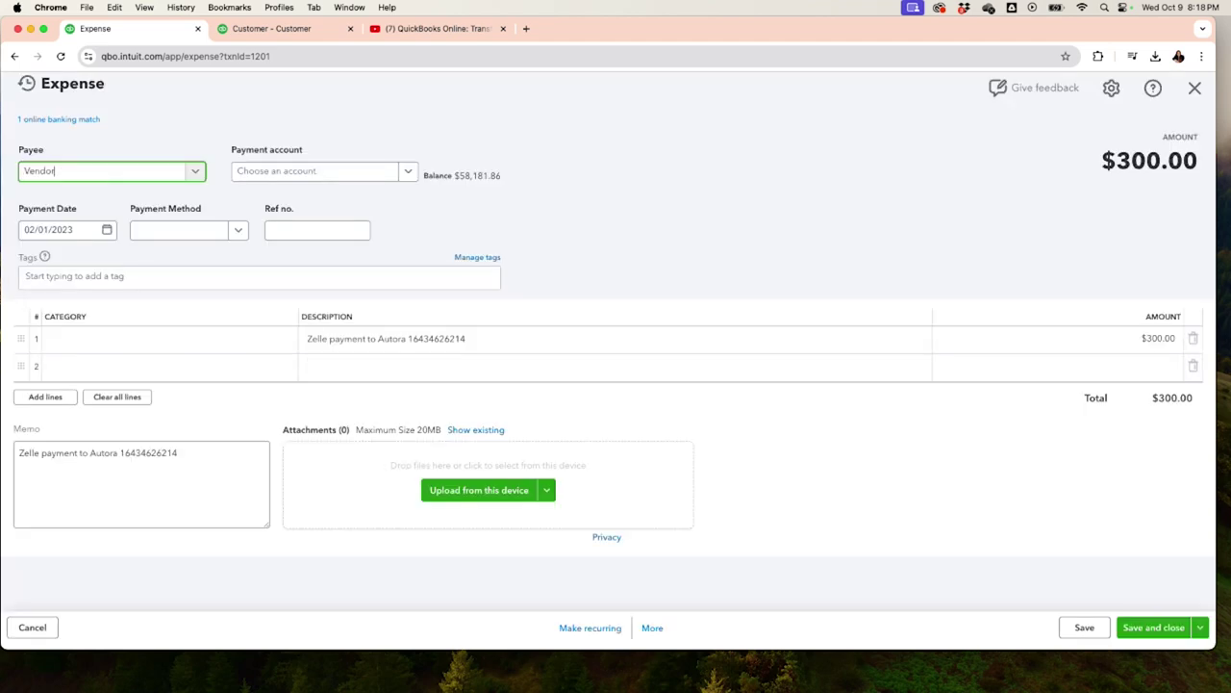
left_click(112, 342)
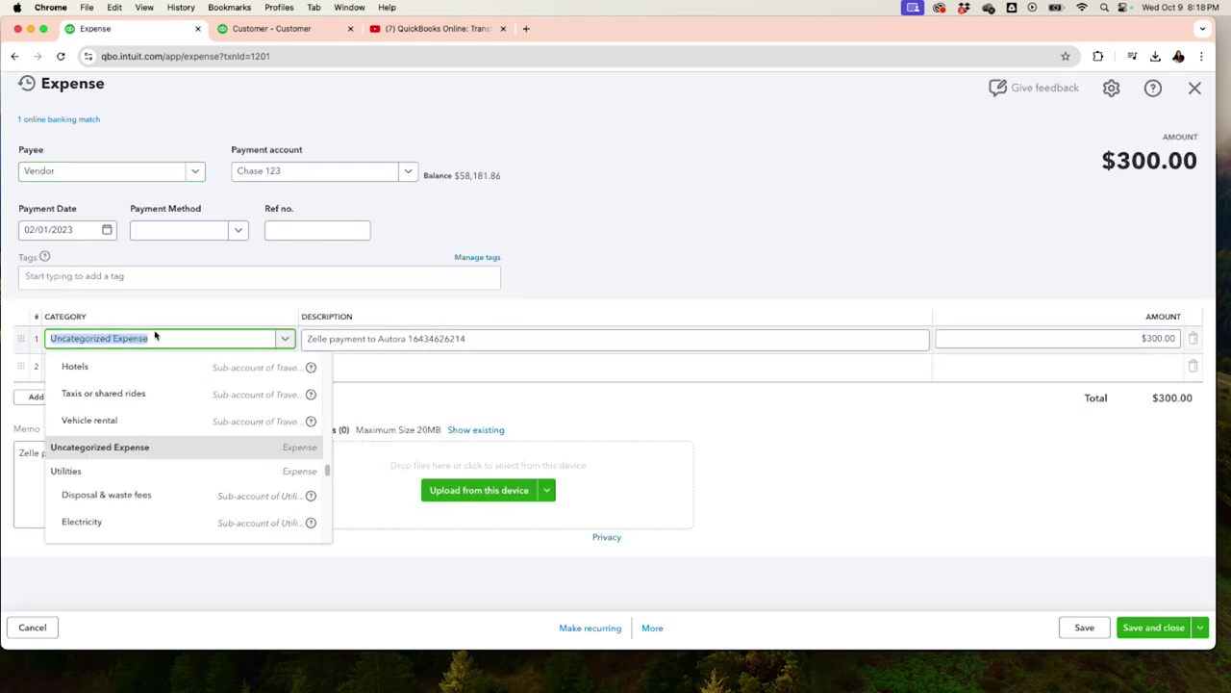
key("BackSpace")
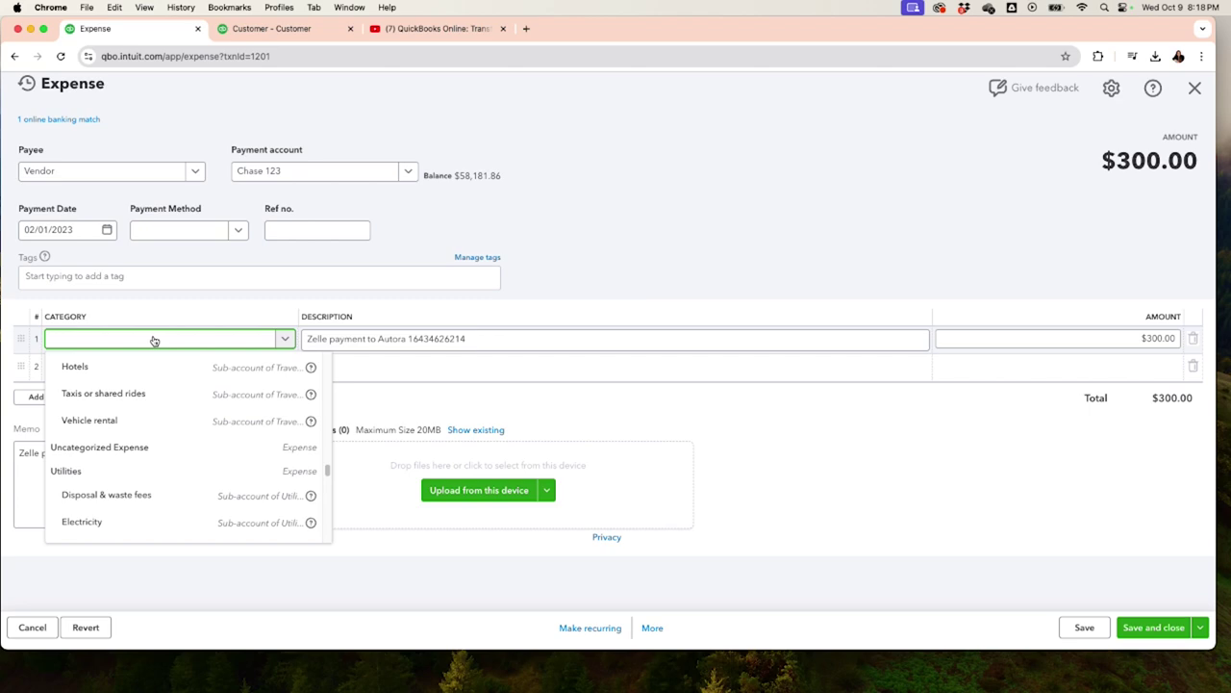
type("contra")
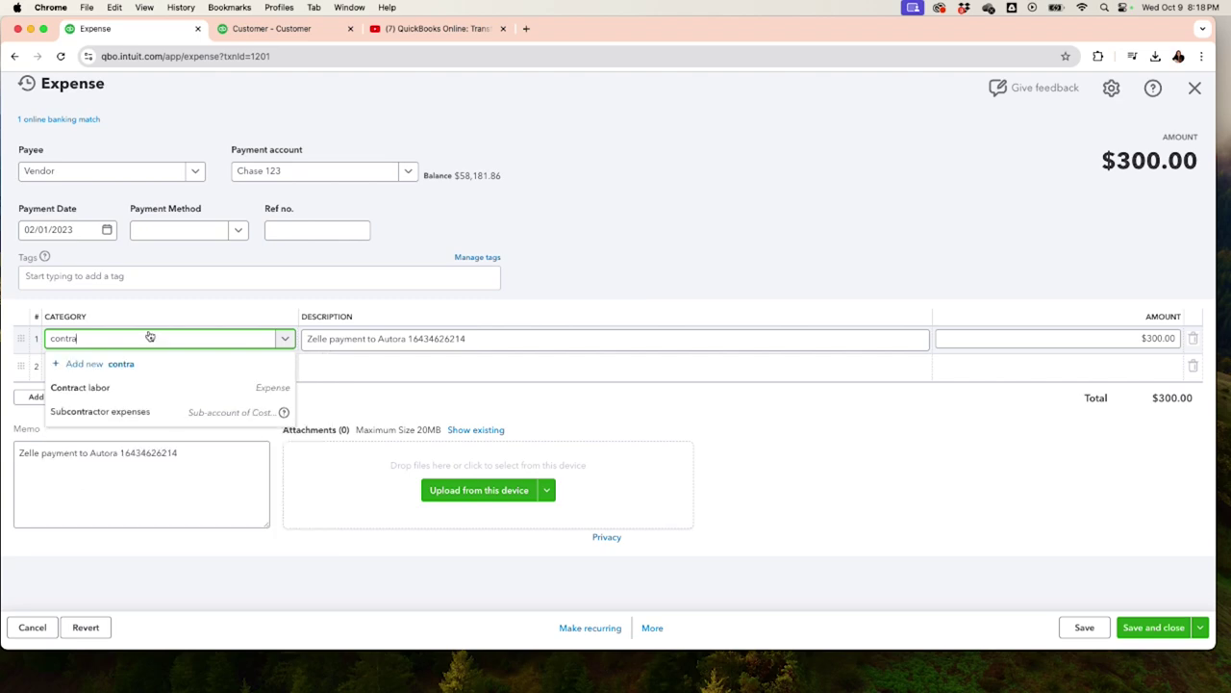
left_click(122, 395)
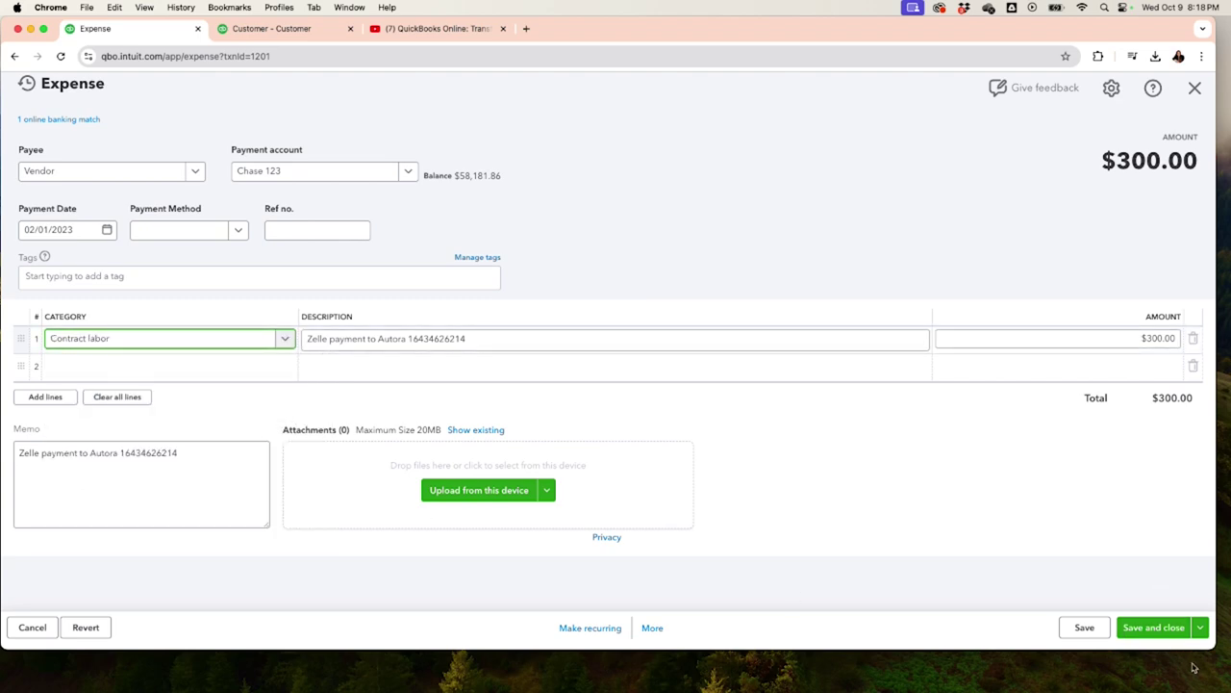
left_click(1166, 629)
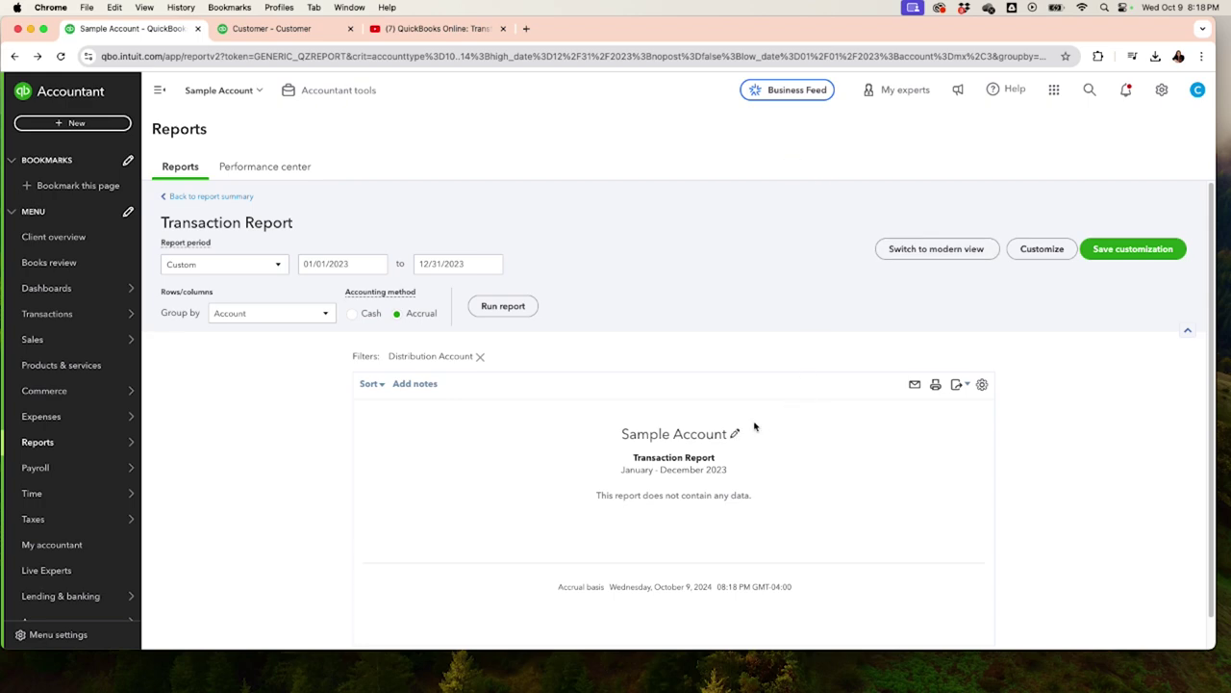
Step: Return to the 2023 Profit and Loss report and open the 08/18/2023 deposit of $200.00 from its Uncategorized Income transactions
left_click(200, 197)
scroll(201, 200, "down", 10)
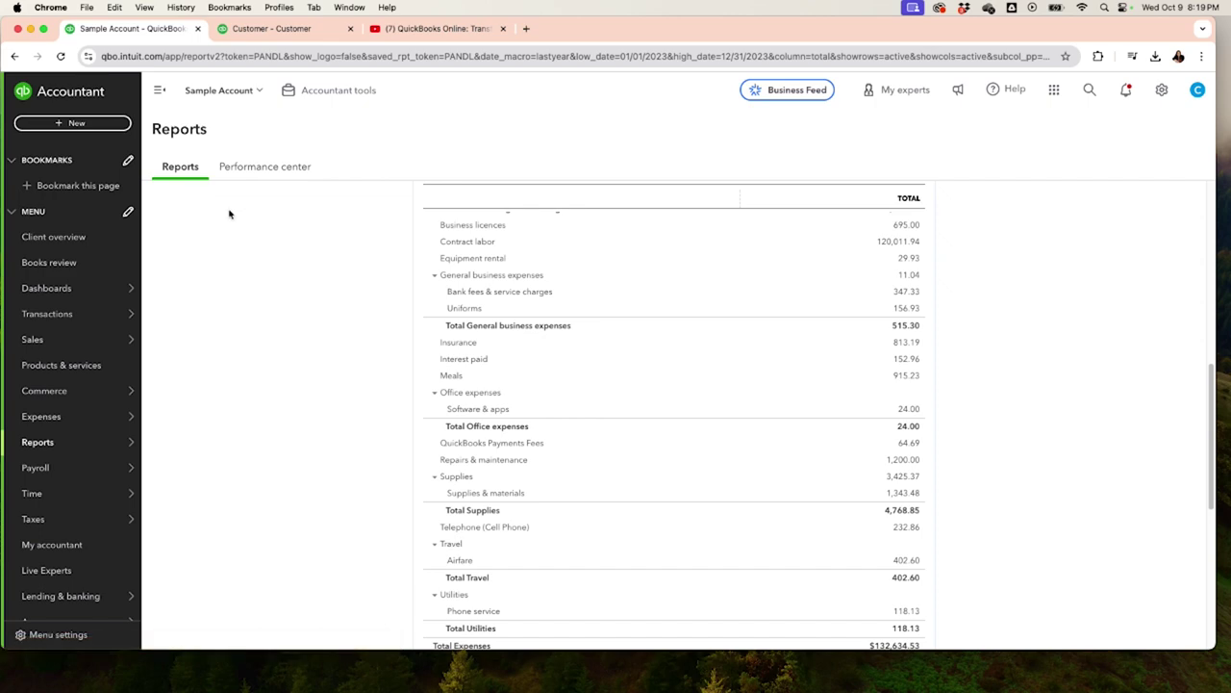
scroll(948, 358, "up", 3)
scroll(948, 358, "up", 5)
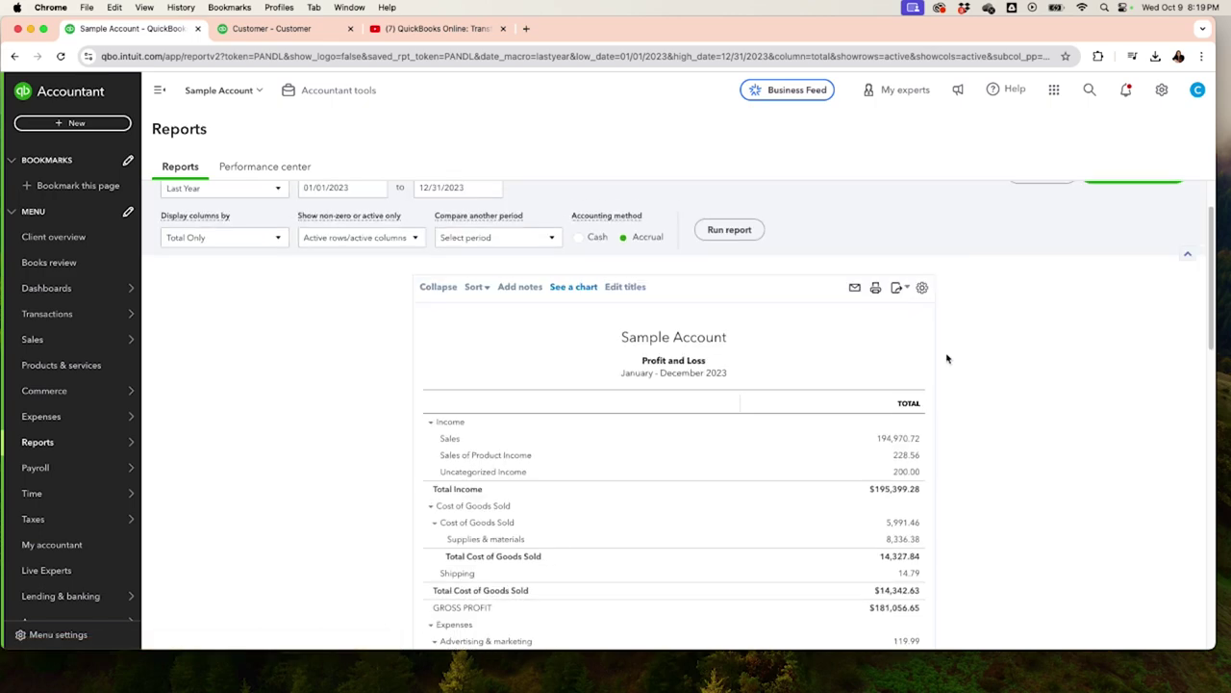
left_click(905, 452)
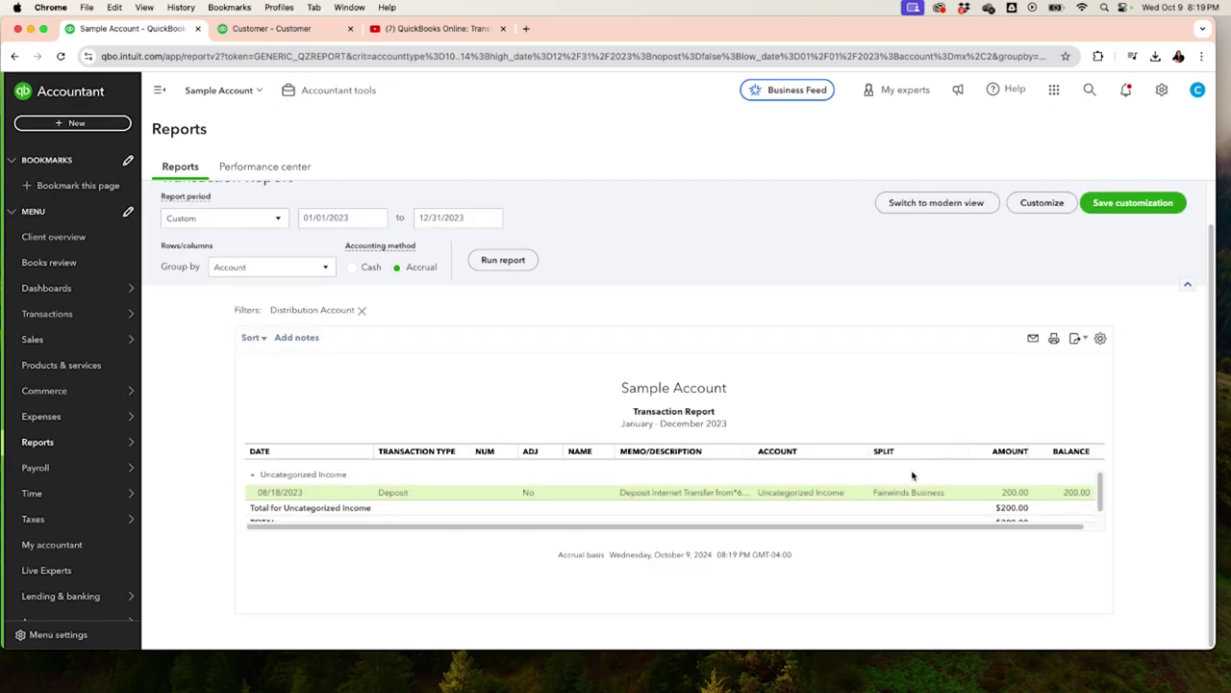
left_click(1011, 495)
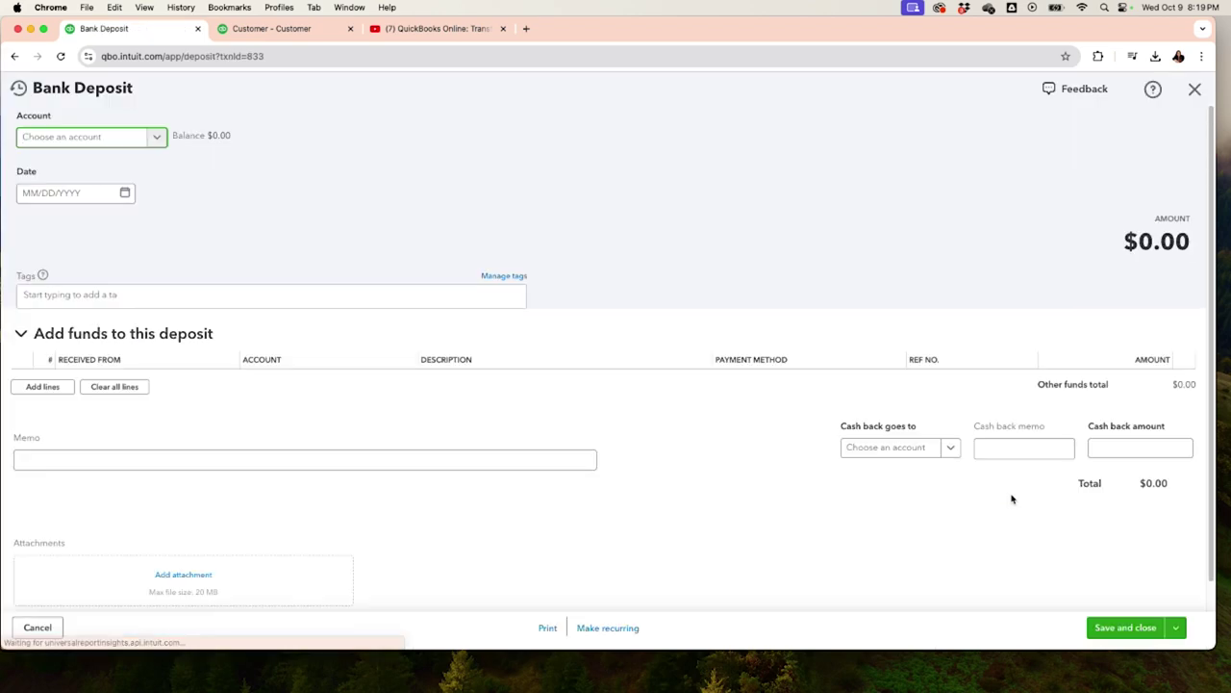
Step: Change the account on the $200.00 deposit line to Owner investments
left_click(299, 334)
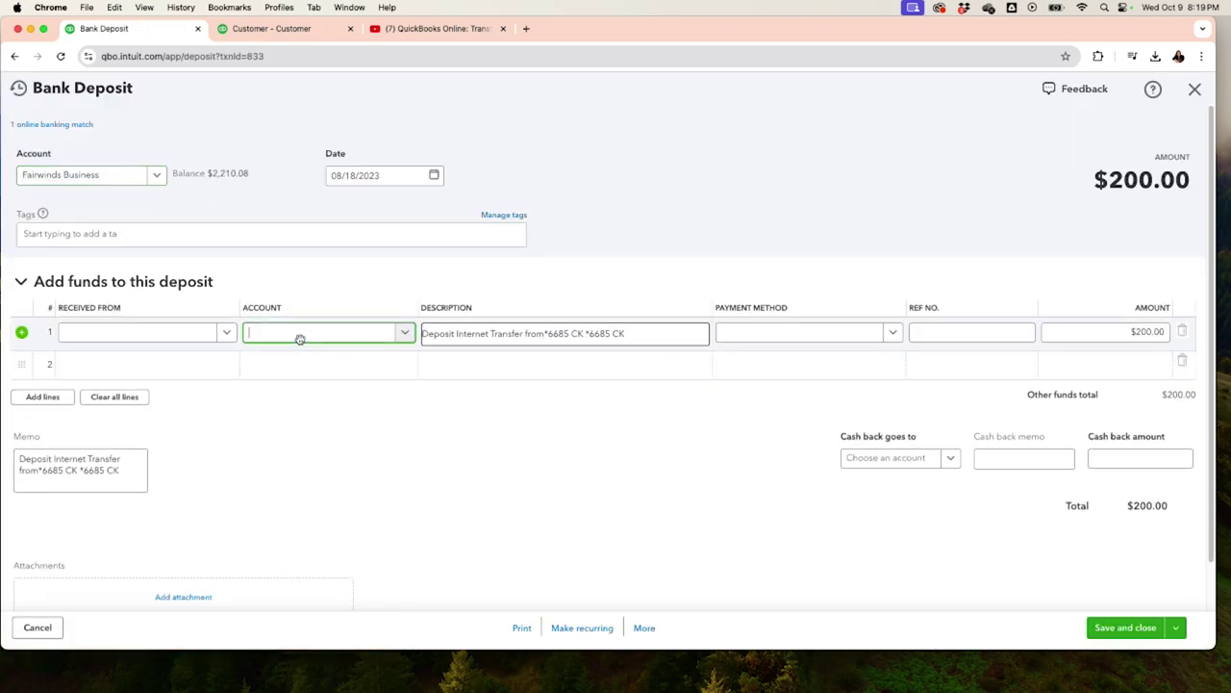
key("BackSpace")
key("BackSpace")
key("BackSpace")
key("BackSpace")
key("BackSpace")
key("BackSpace")
key("BackSpace")
key("BackSpace")
key("BackSpace")
key("BackSpace")
key("BackSpace")
key("BackSpace")
key("BackSpace")
key("BackSpace")
key("BackSpace")
key("BackSpace")
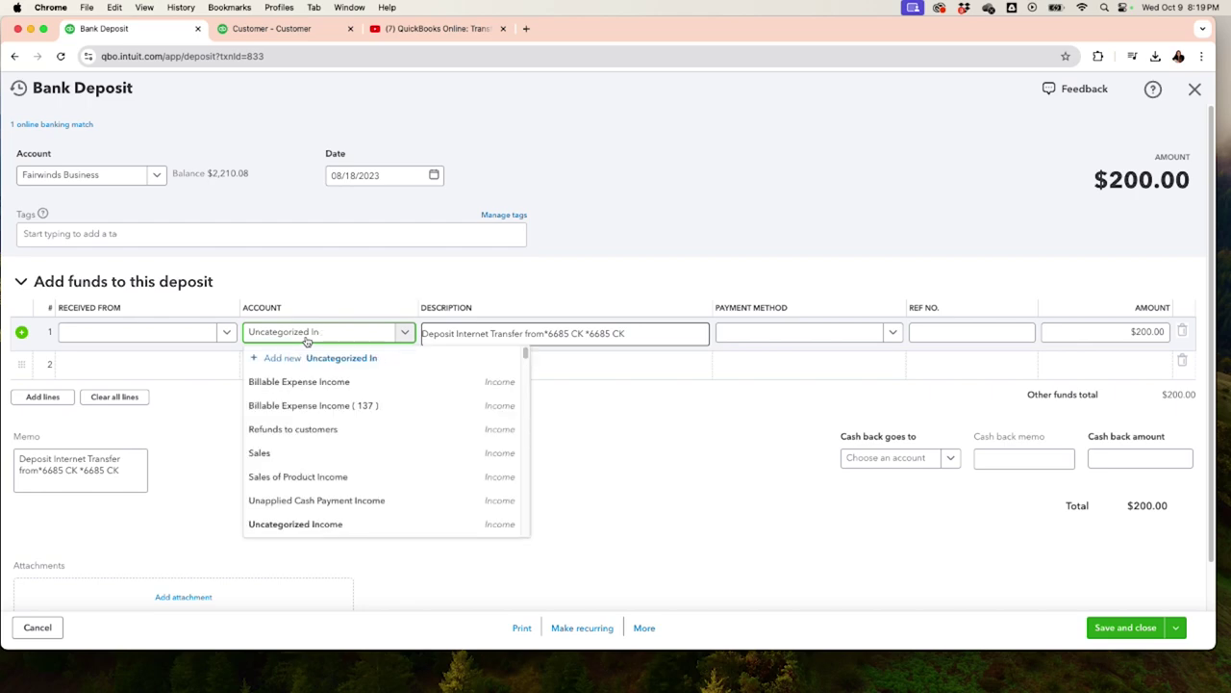
key("BackSpace")
key("BackSpace")
key("BackSpace")
key("BackSpace")
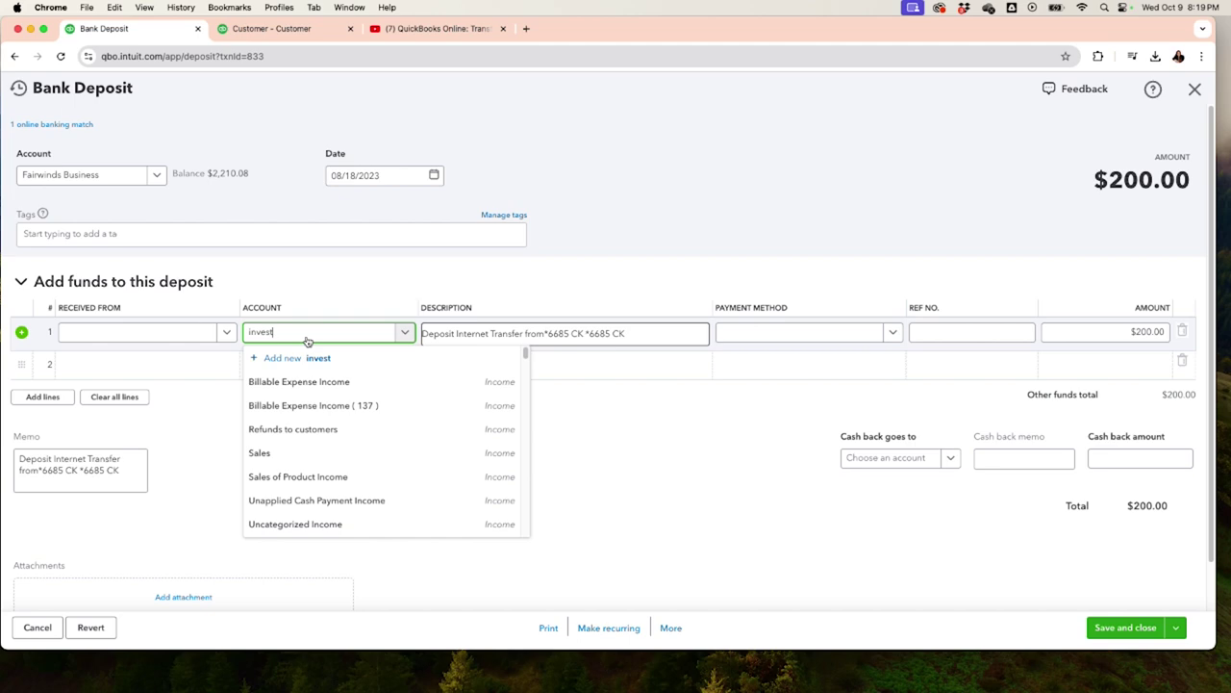
type("invest")
left_click(317, 385)
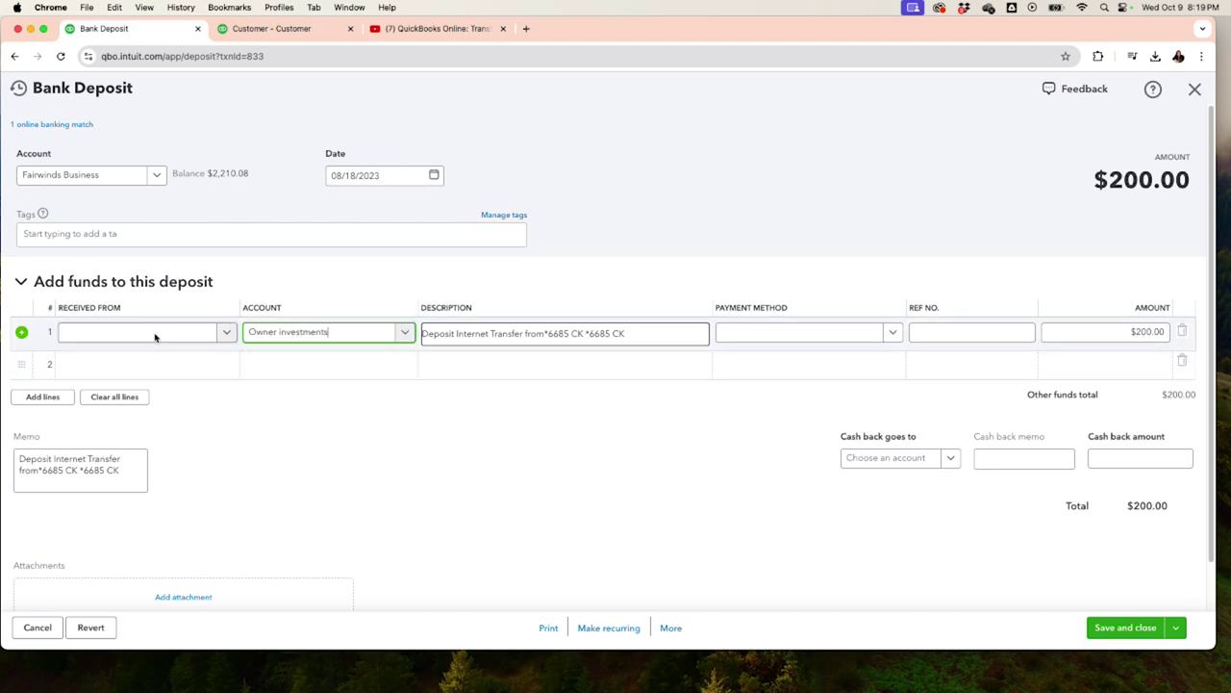
Step: Add "owner" as a new customer the $200.00 deposit was received from, and save the deposit
left_click(152, 337)
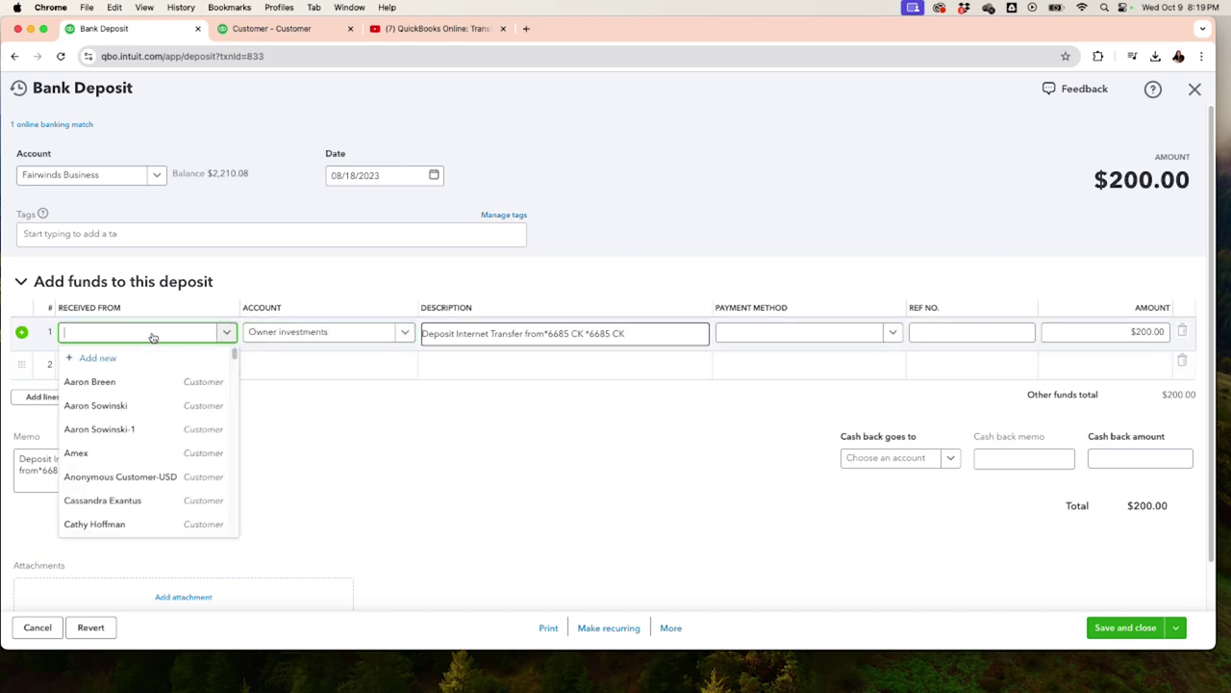
type("owner")
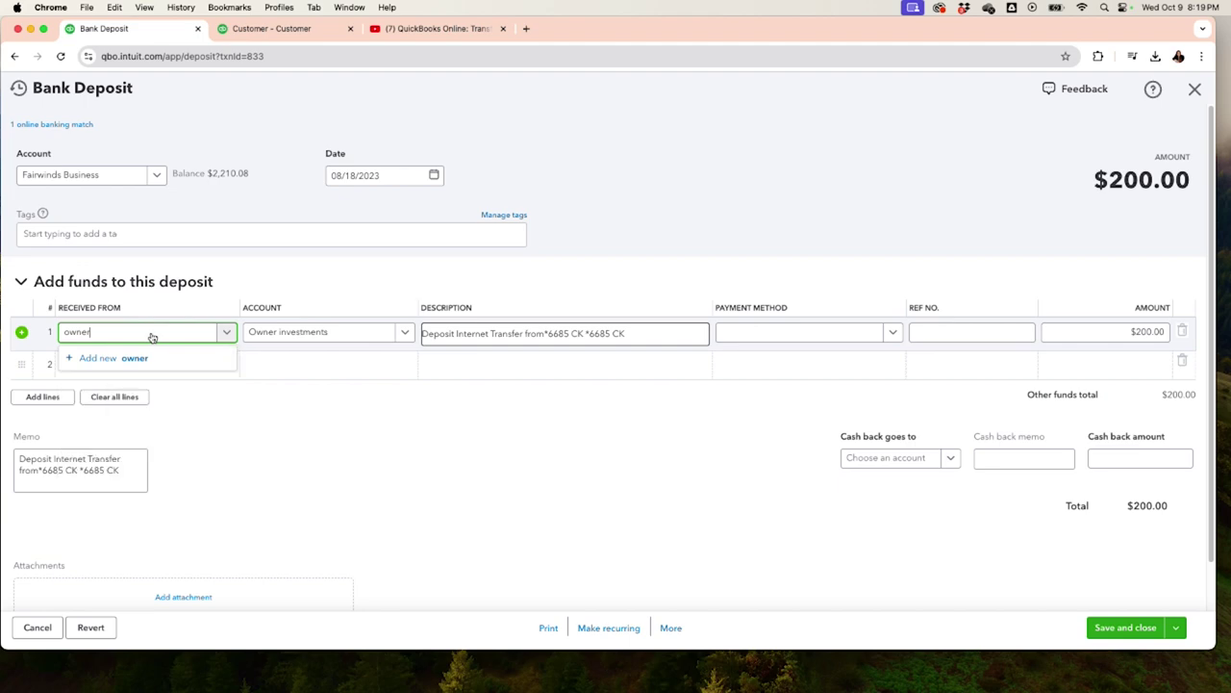
left_click(136, 359)
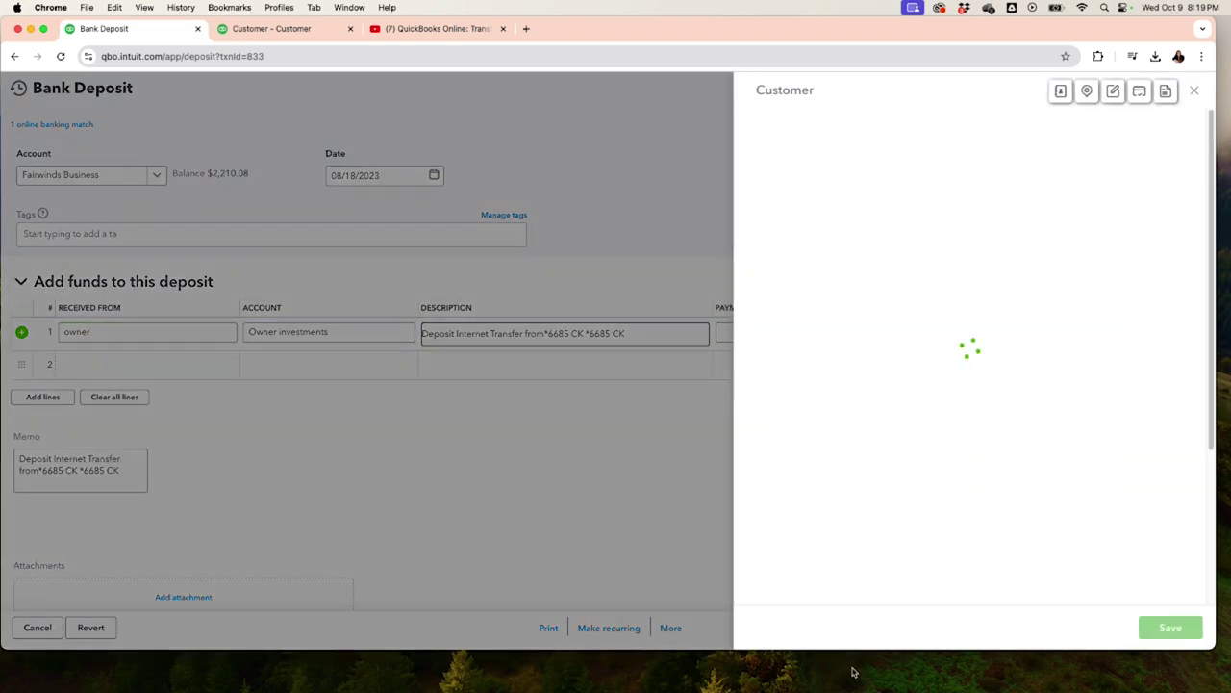
left_click(1170, 629)
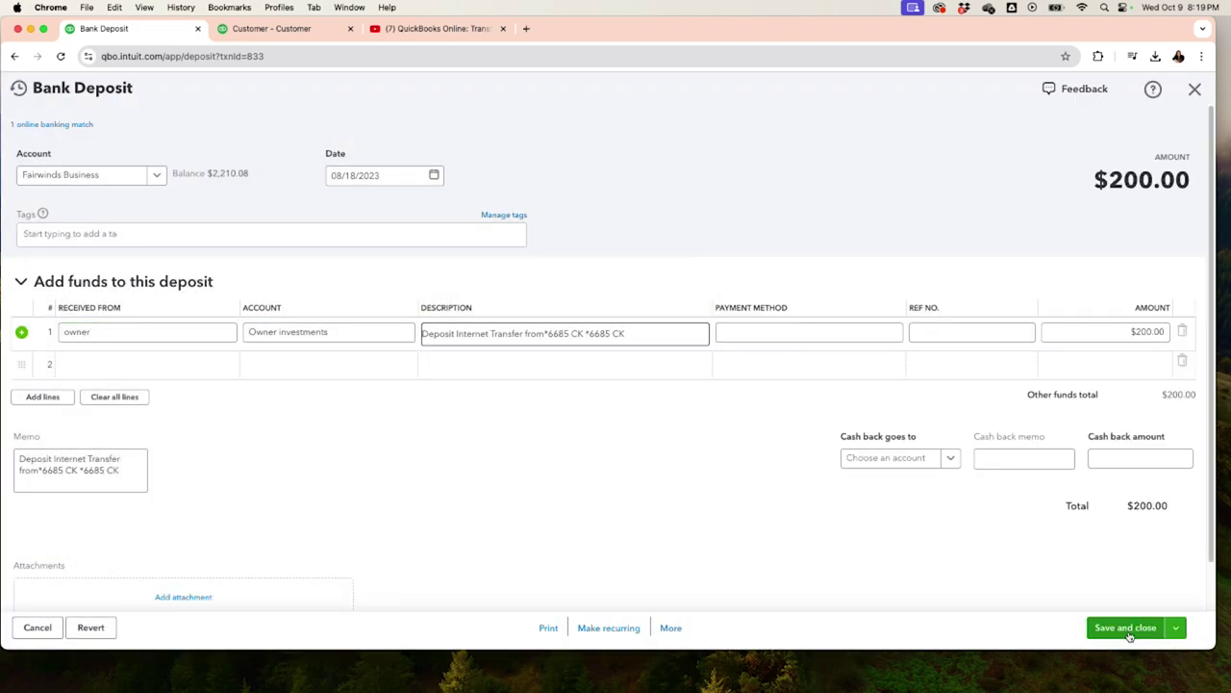
left_click(1133, 630)
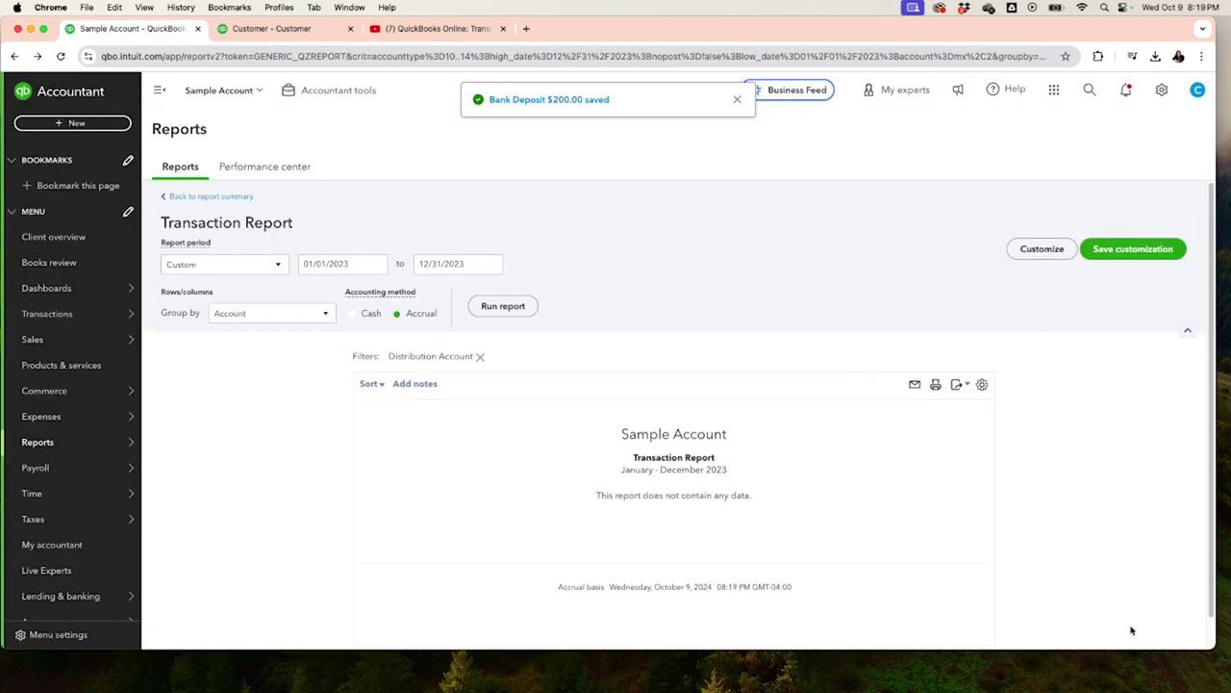
Step: Return to the 2023 Profit and Loss report and check its income section for uncategorized lines
left_click(238, 199)
scroll(238, 200, "down", 3)
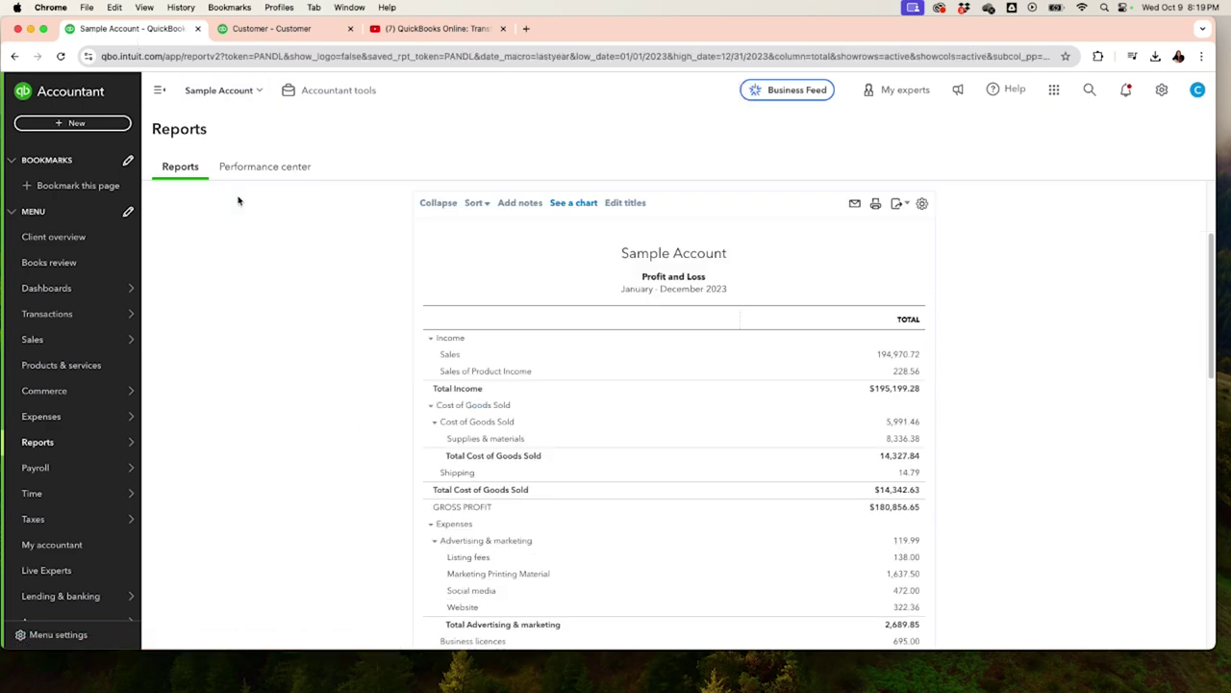